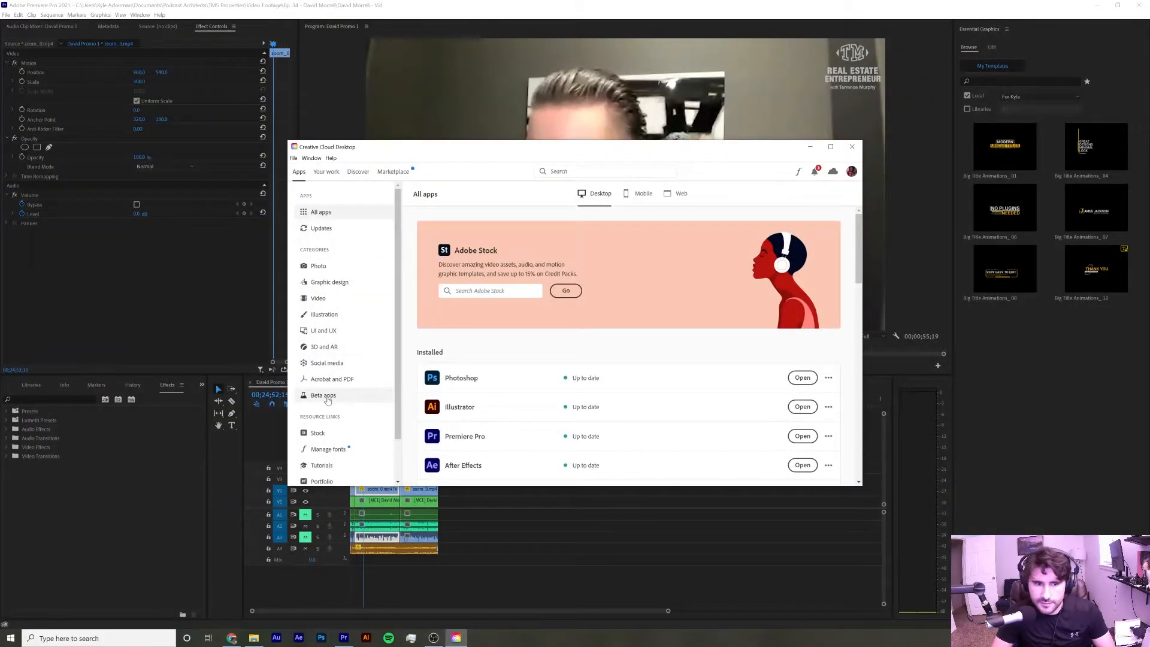
Open Premiere Pro (Beta) from the Beta apps section of Creative Cloud Desktop, then close the Creative Cloud window
{"action": "left_click", "coordinate": [327, 400]}
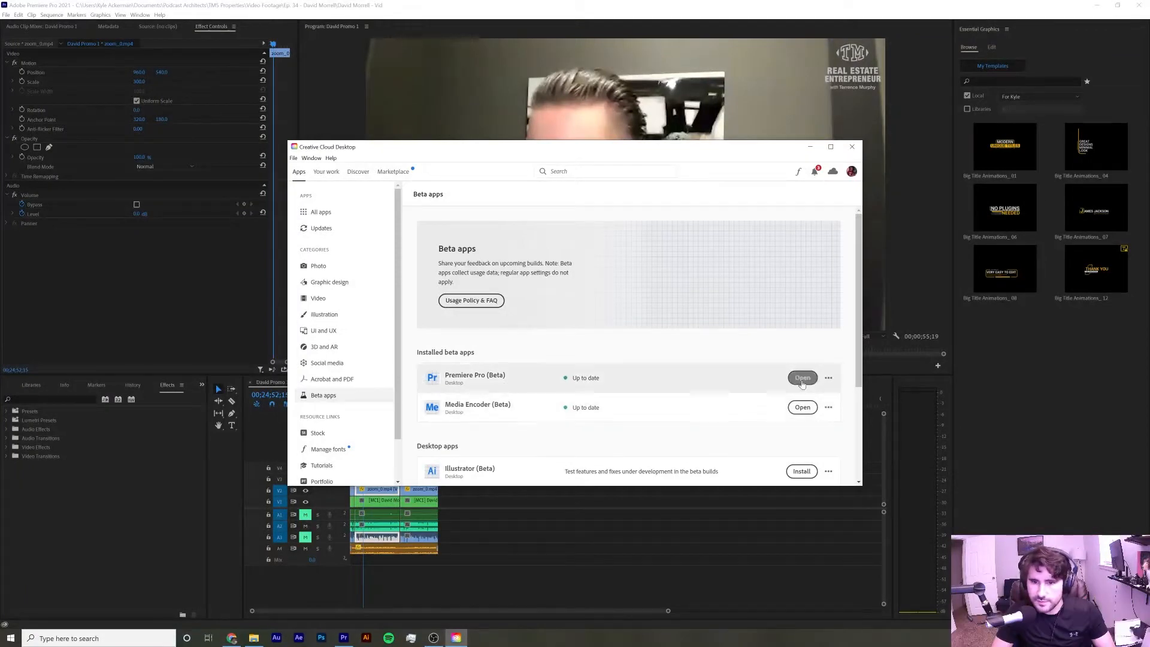
{"action": "left_click", "coordinate": [800, 378]}
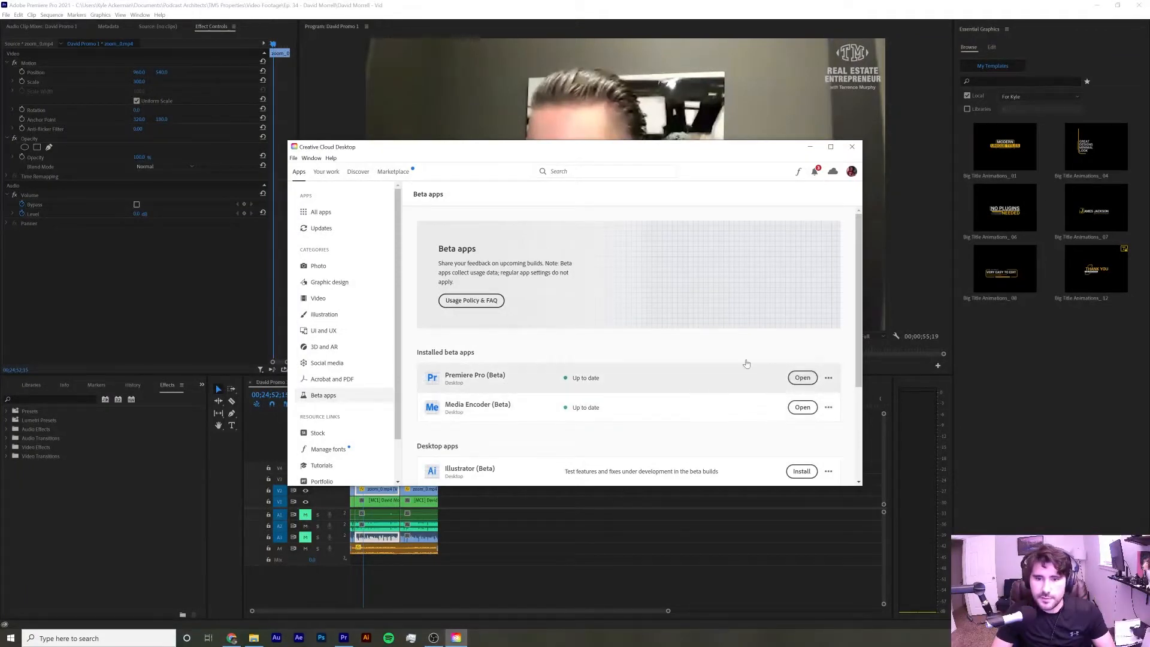
{"action": "left_click", "coordinate": [811, 149]}
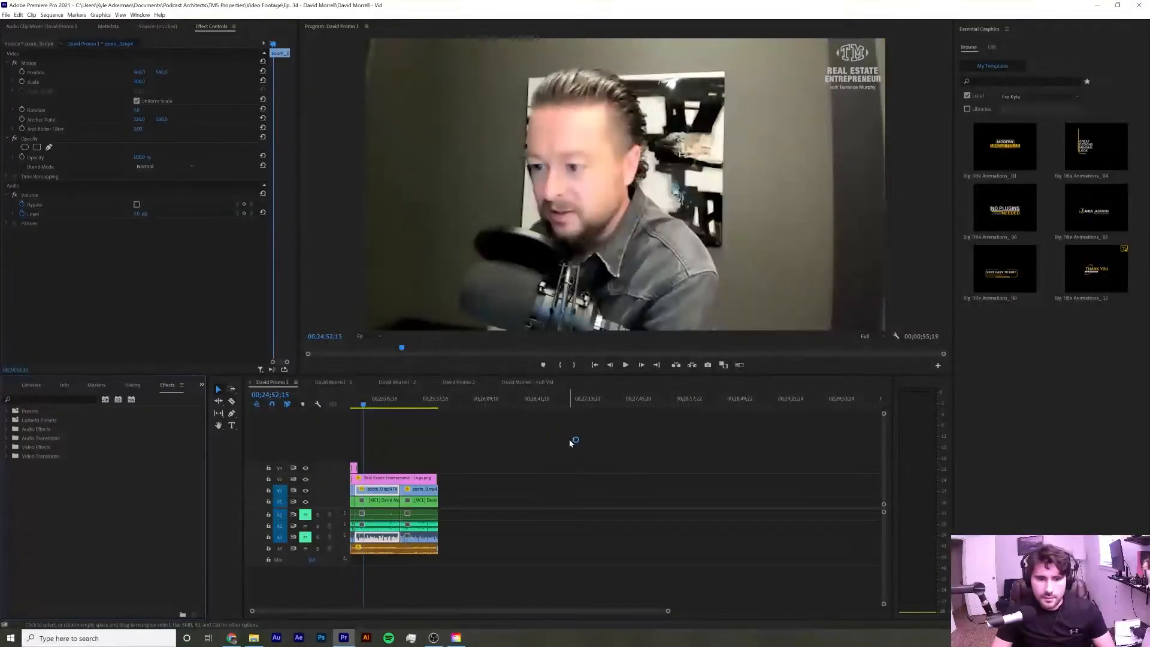
Review the promo sequences by switching between the sequence tabs and scrubbing through the timeline
{"action": "left_click", "coordinate": [642, 439]}
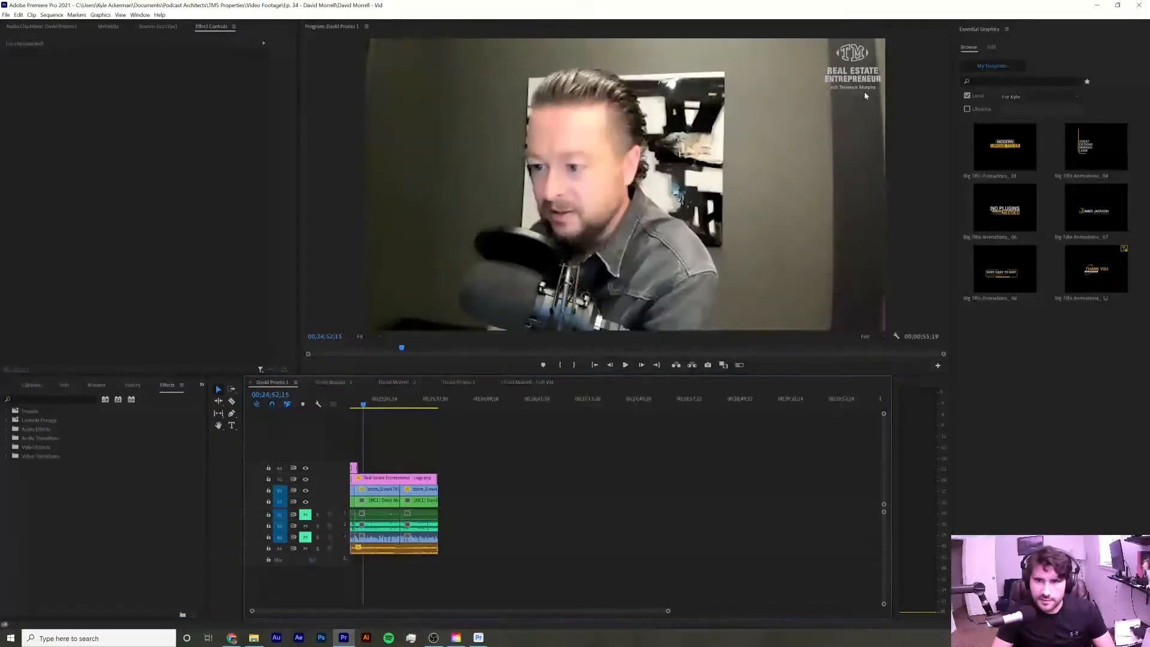
{"action": "left_click", "coordinate": [459, 382]}
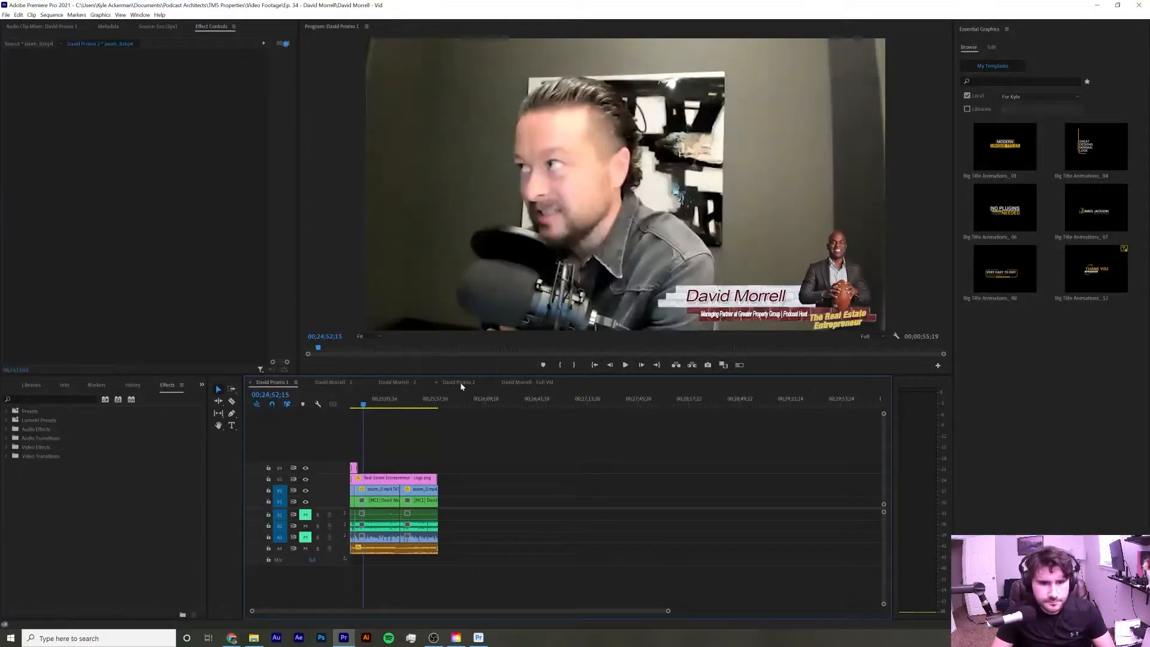
{"action": "left_click_drag", "start_coordinate": [508, 402], "coordinate": [634, 408]}
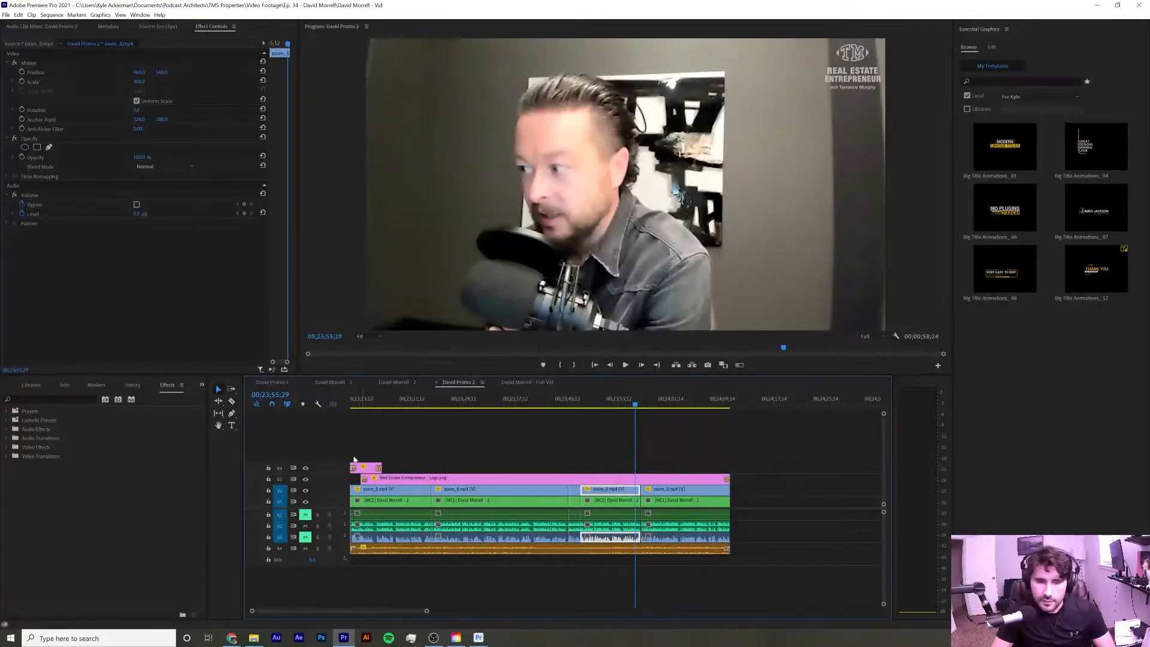
{"action": "left_click", "coordinate": [367, 406]}
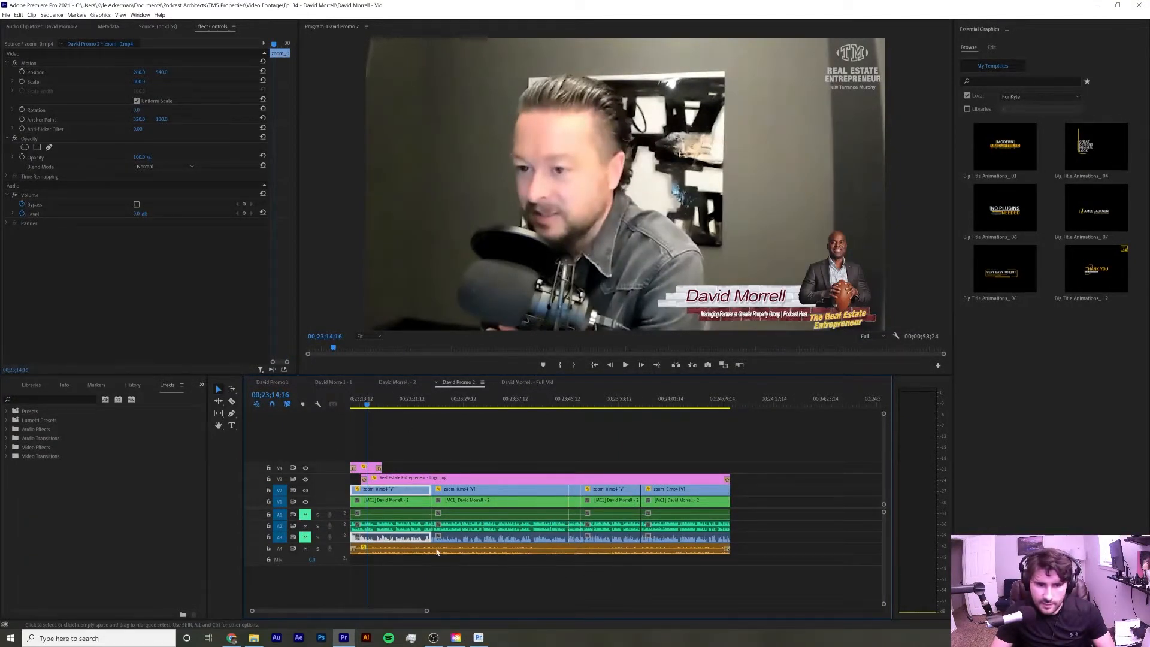
{"action": "left_click", "coordinate": [611, 448]}
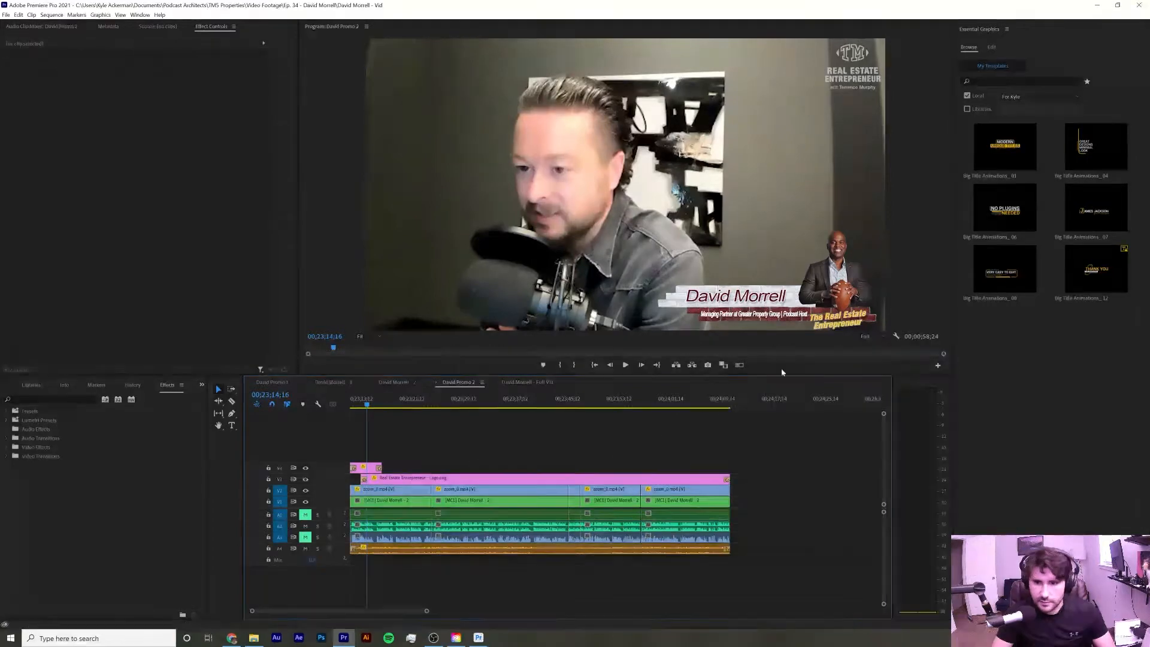
{"action": "left_click", "coordinate": [7, 14]}
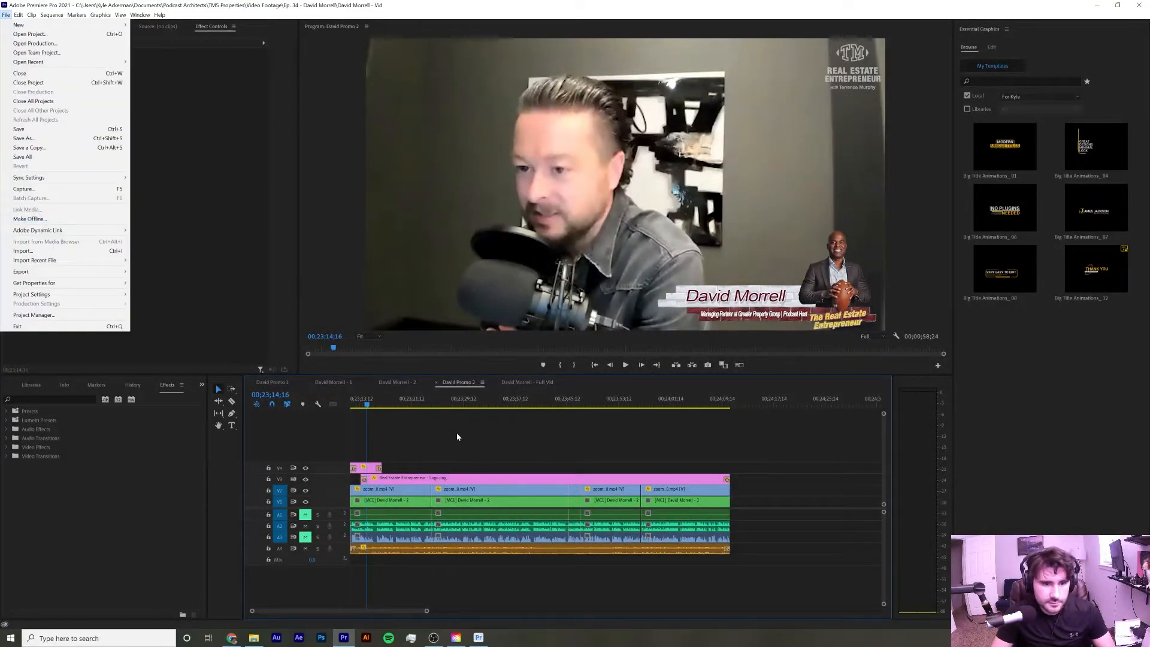
{"action": "left_click", "coordinate": [333, 382]}
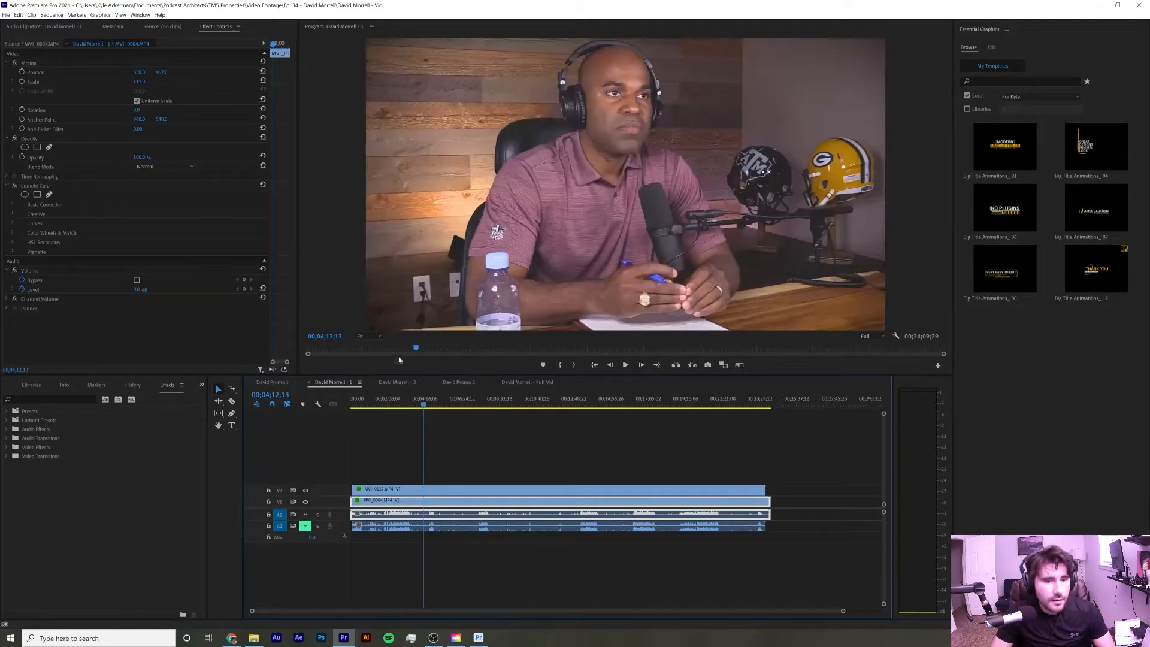
{"action": "left_click", "coordinate": [272, 382]}
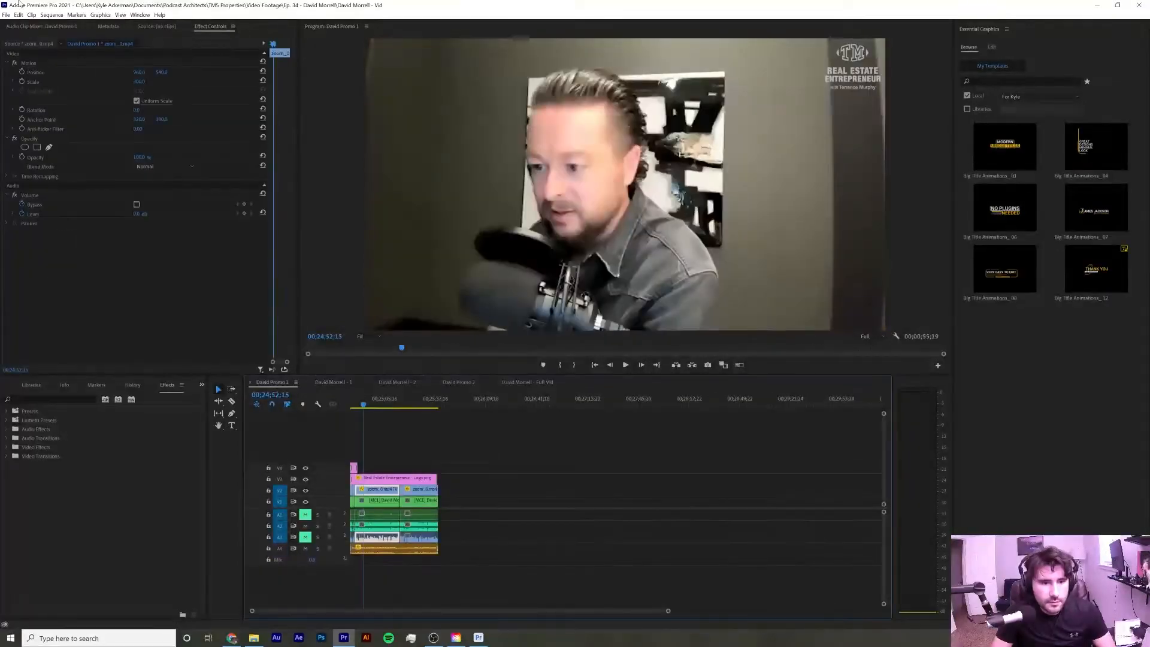
Export the David Promo 1 sequence as H.264 to David Promo 1.mp4 in the episode footage folder
{"action": "left_click", "coordinate": [6, 15]}
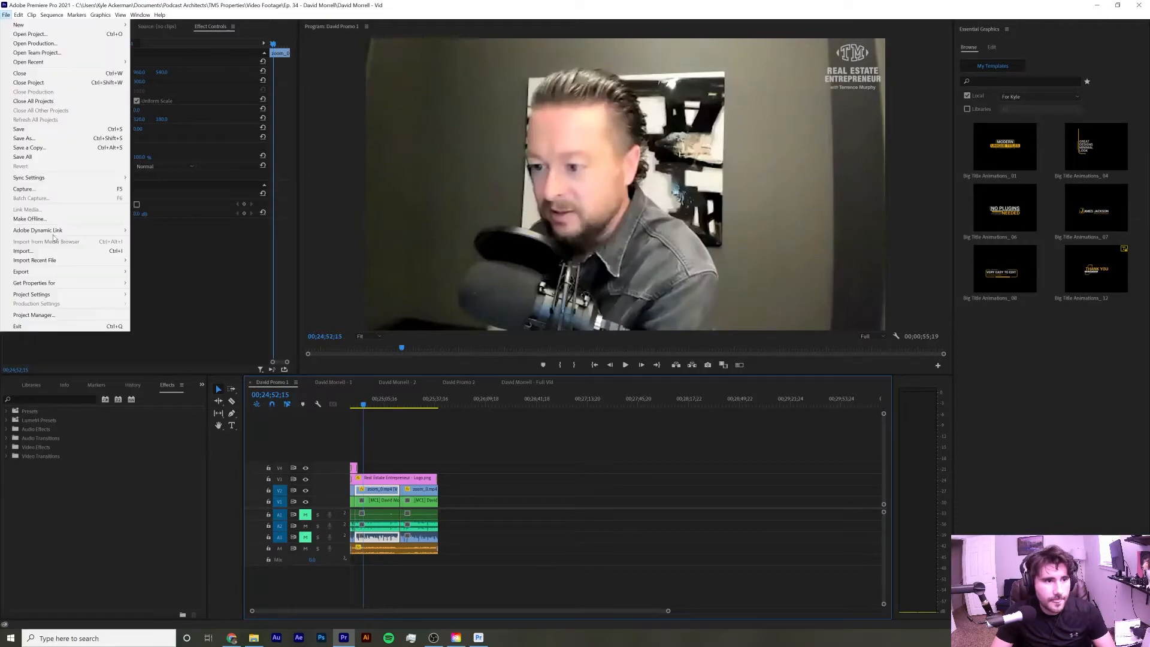
{"action": "mouse_move", "coordinate": [65, 273]}
{"action": "left_click", "coordinate": [142, 270]}
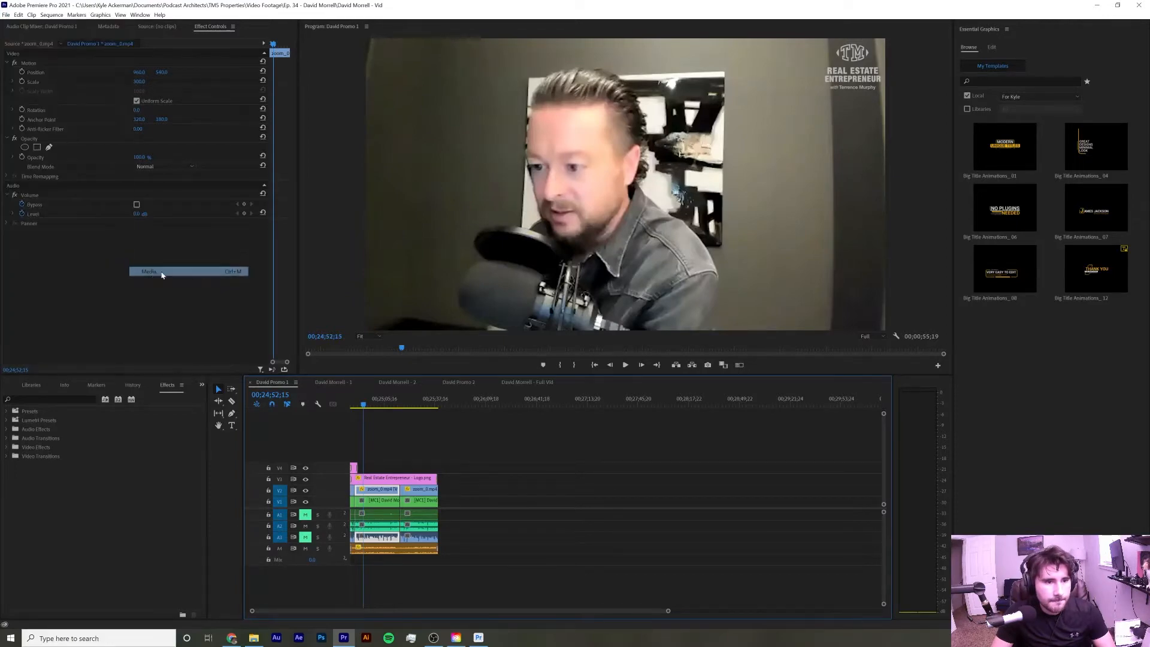
{"action": "left_click", "coordinate": [722, 215]}
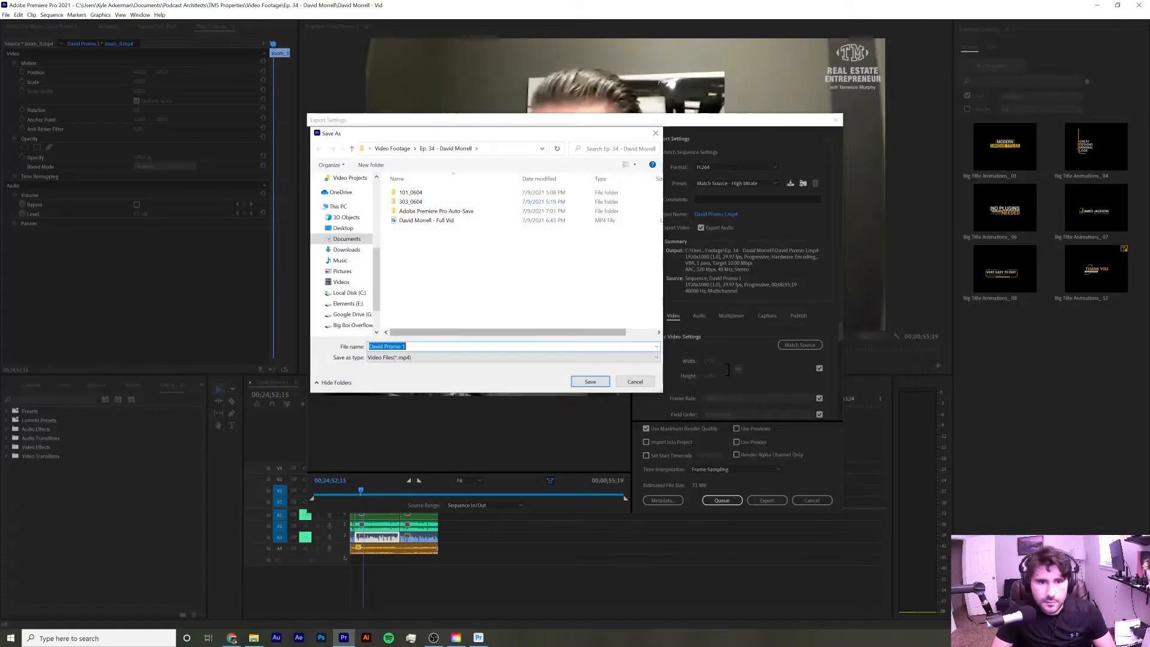
{"action": "left_click", "coordinate": [575, 379]}
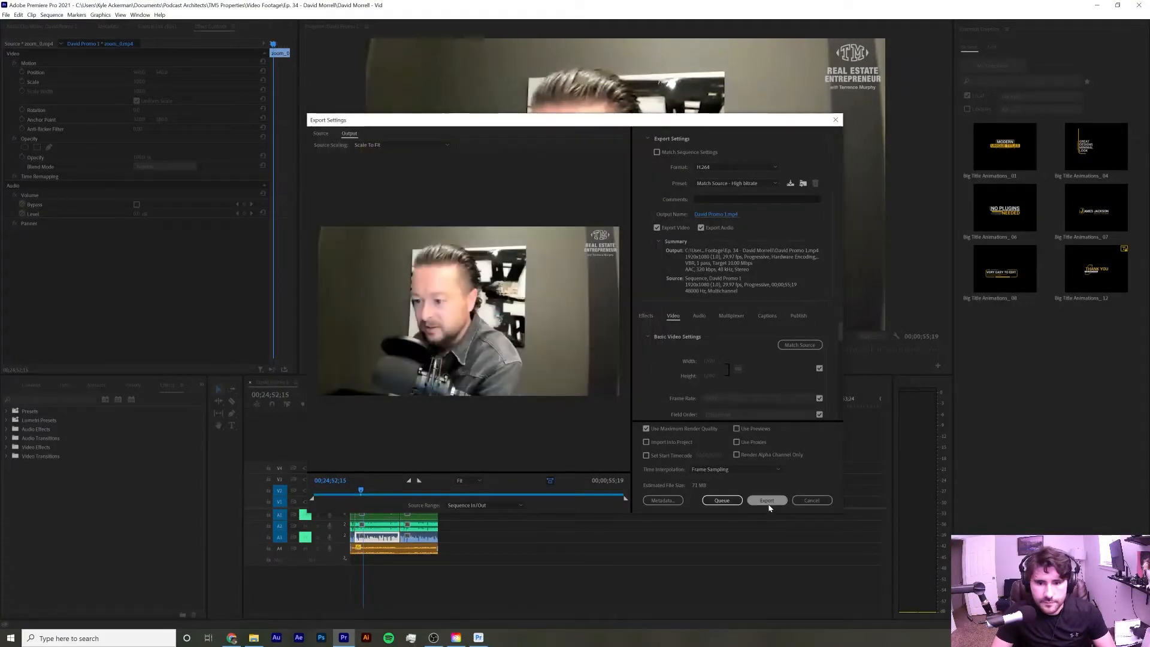
{"action": "left_click", "coordinate": [767, 500]}
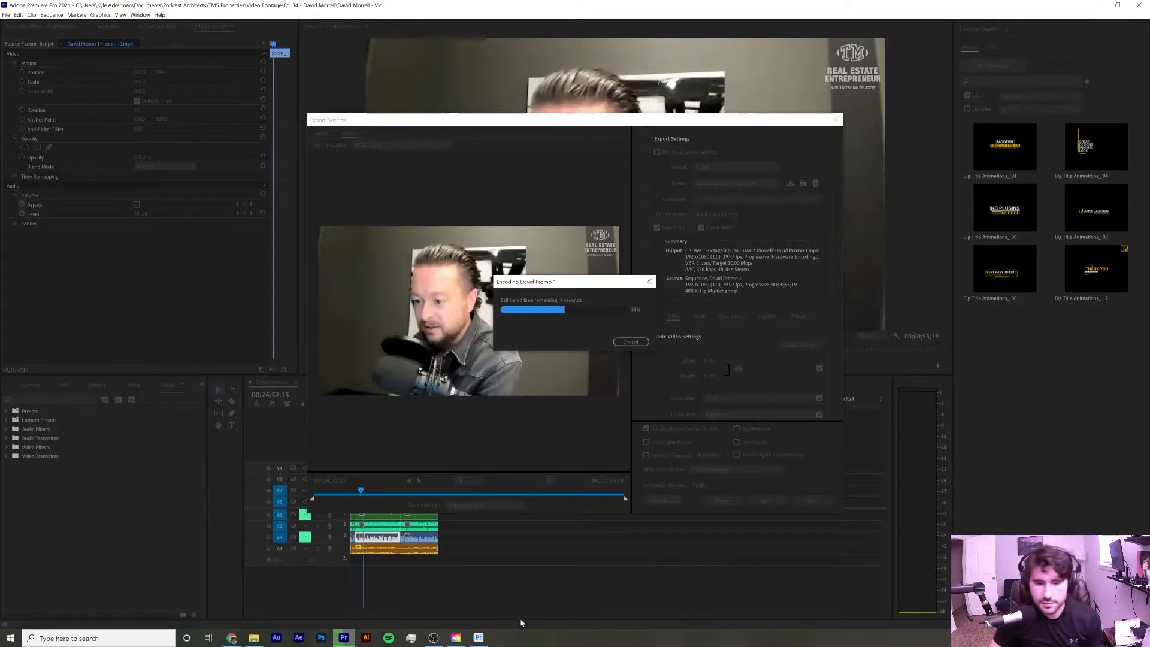
Switch to Premiere Pro (Beta) and start a new project
{"action": "mouse_move", "coordinate": [479, 638]}
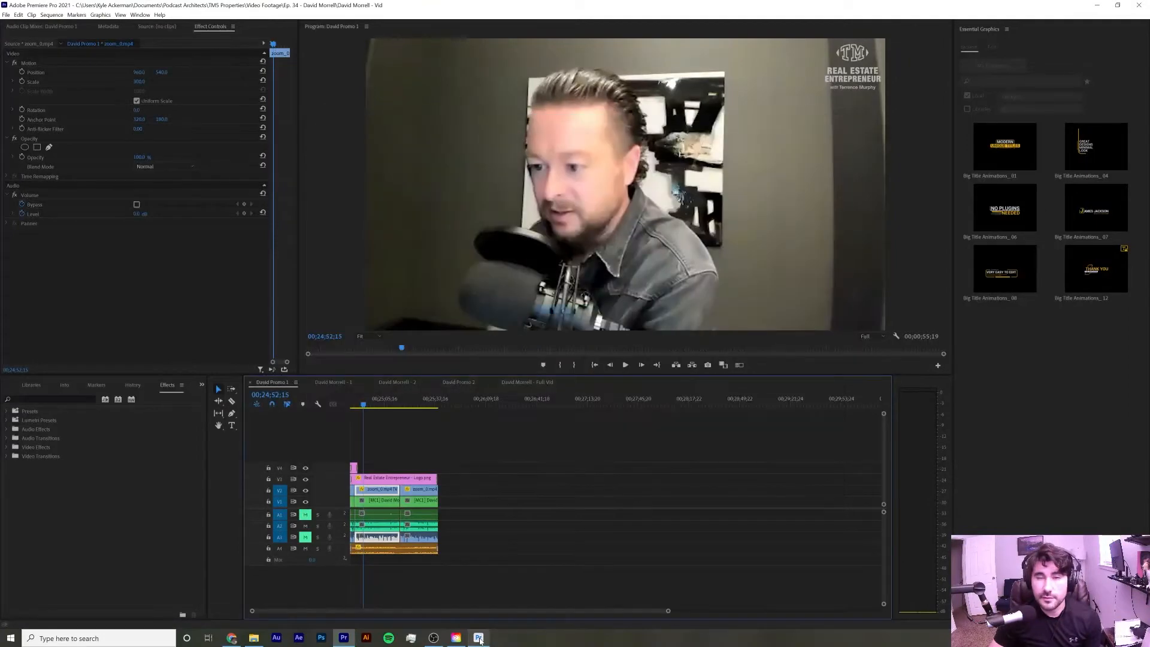
{"action": "left_click", "coordinate": [479, 639]}
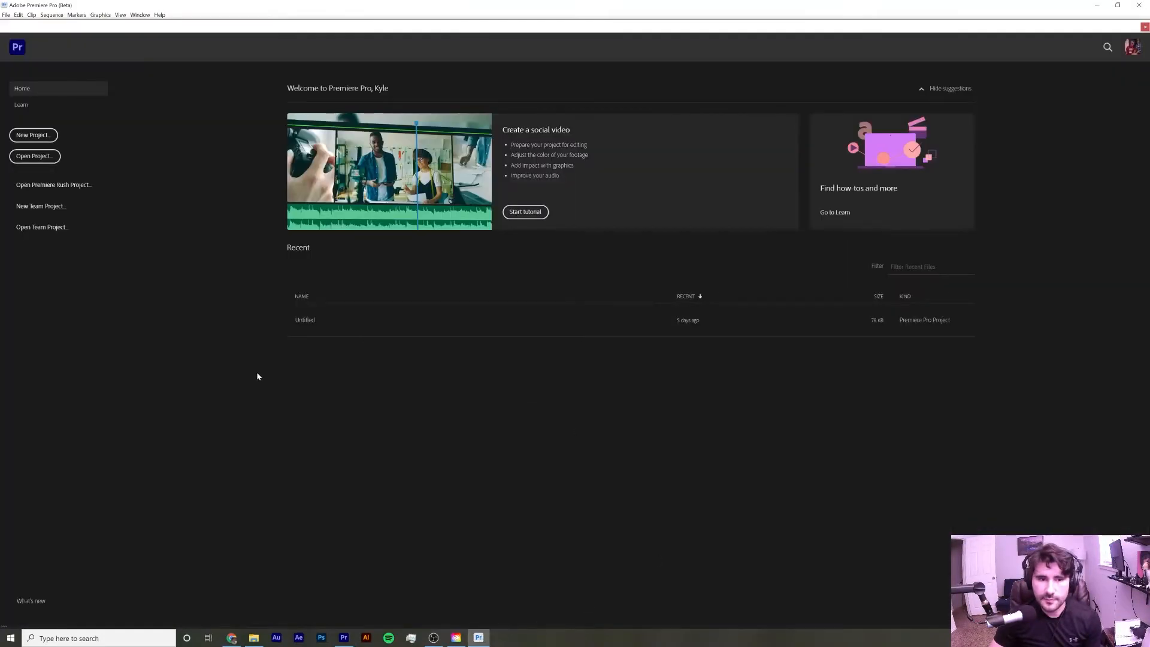
{"action": "left_click", "coordinate": [30, 135]}
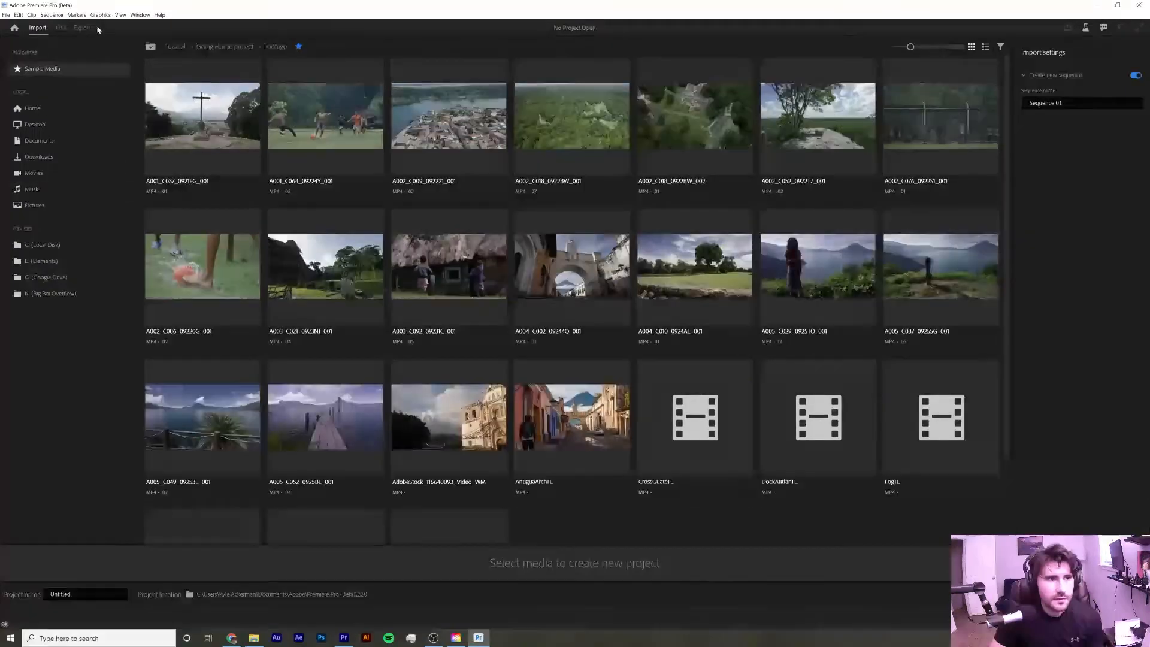
{"action": "left_click", "coordinate": [6, 15]}
{"action": "left_click", "coordinate": [6, 15]}
{"action": "left_click", "coordinate": [7, 15]}
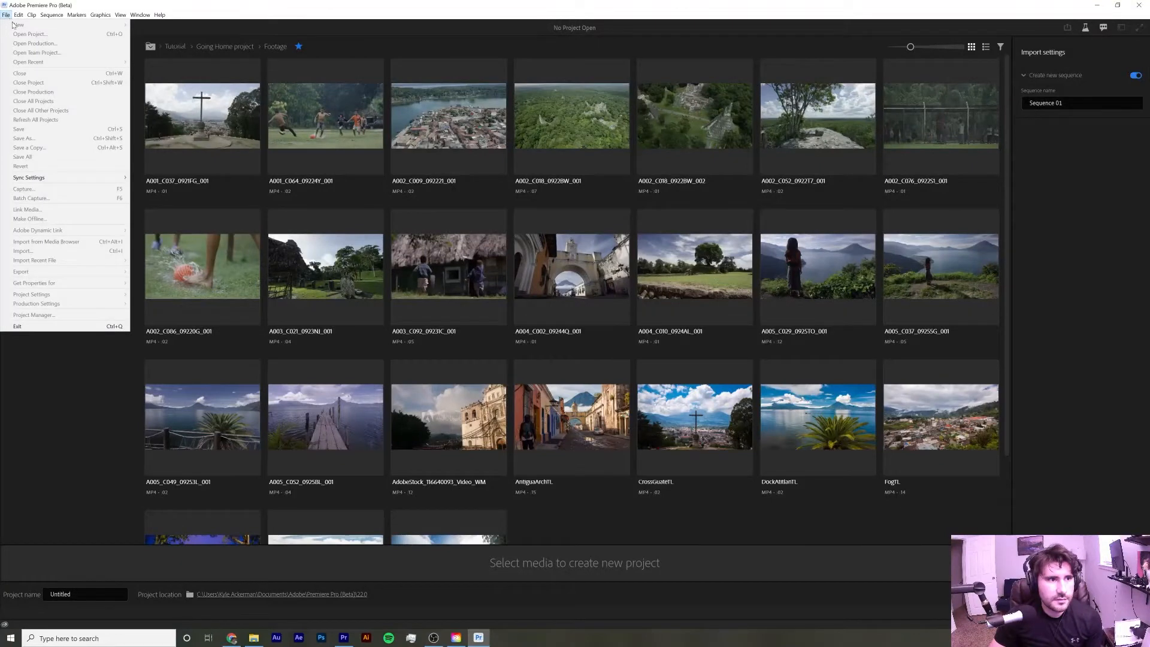
{"action": "left_click", "coordinate": [329, 8]}
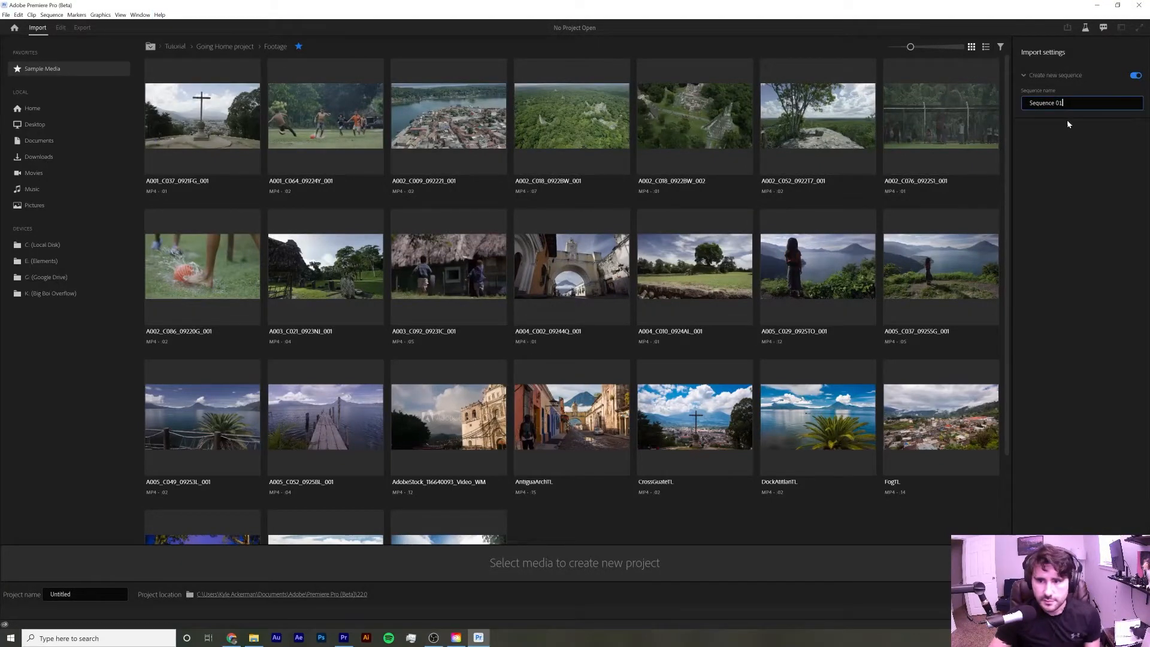
Name the new sequence 'REE - ' followed by the guest's name and 'Promos'
{"action": "key", "text": "BackSpace"}
{"action": "key", "text": "BackSpace"}
{"action": "key", "text": "BackSpace"}
{"action": "key", "text": "BackSpace"}
{"action": "key", "text": "BackSpace"}
{"action": "key", "text": "BackSpace"}
{"action": "key", "text": "BackSpace"}
{"action": "key", "text": "BackSpace"}
{"action": "key", "text": "BackSpace"}
{"action": "key", "text": "BackSpace"}
{"action": "key", "text": "BackSpace"}
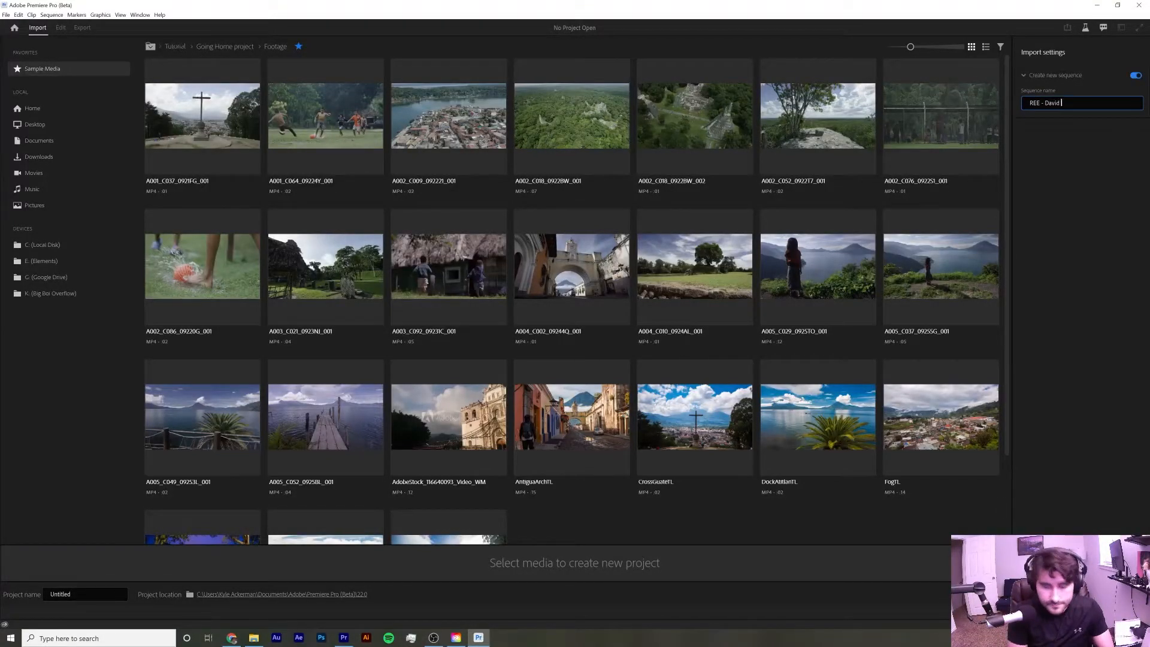
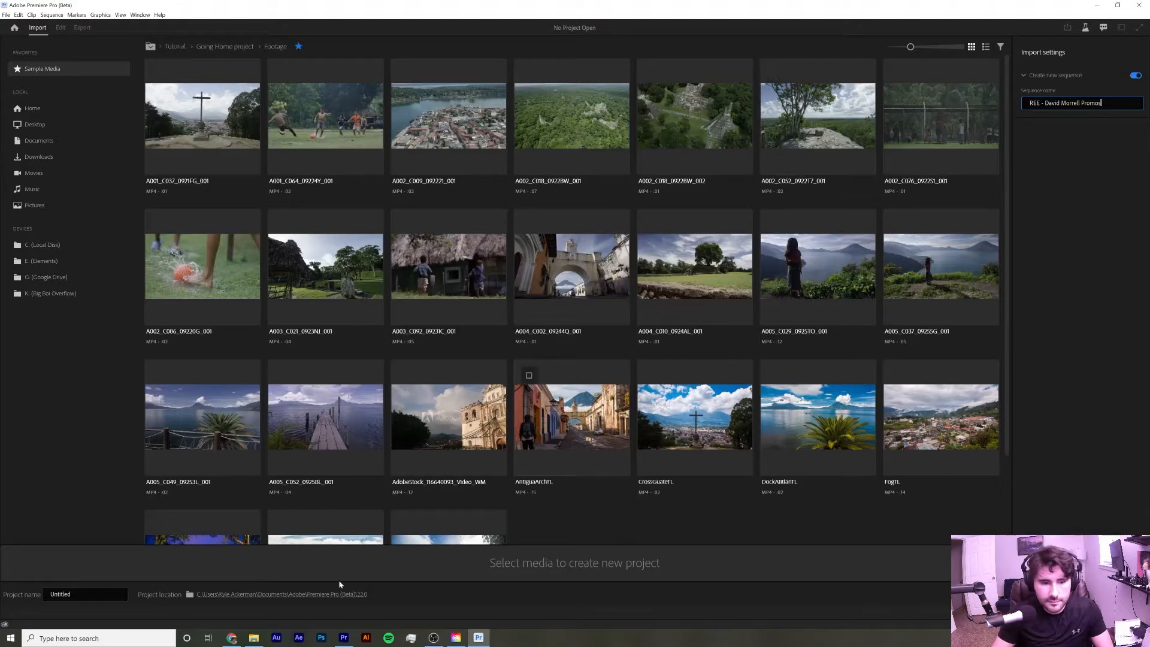
Set the project location to the Ep. 34 episode folder inside Video Footage
{"action": "left_click", "coordinate": [306, 594]}
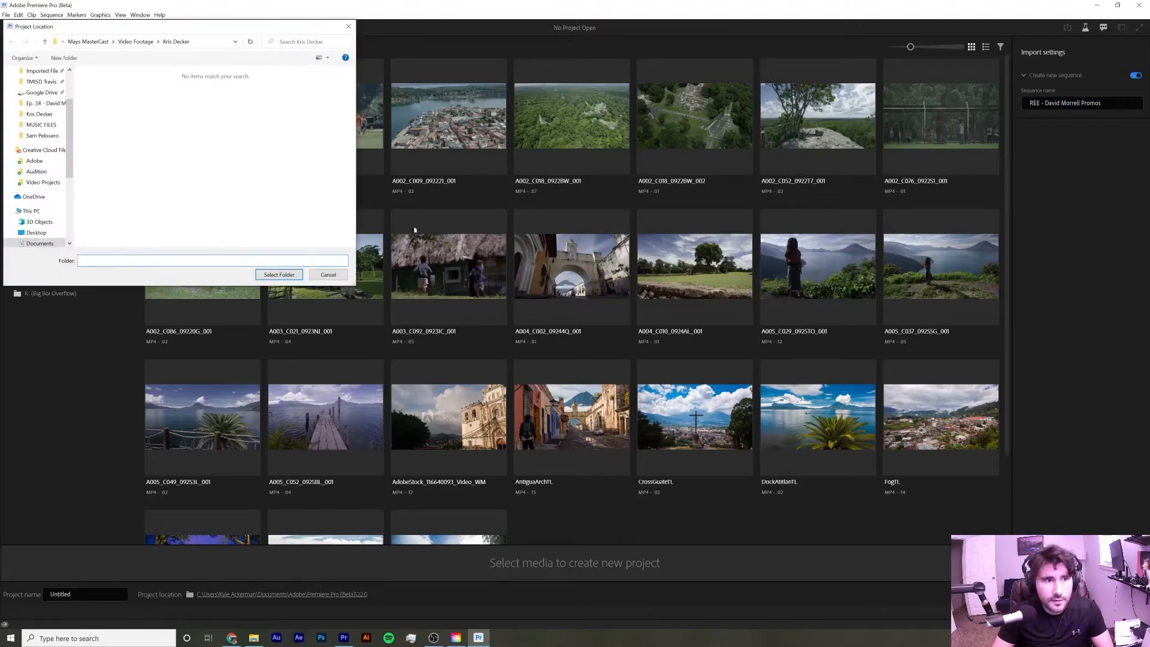
{"action": "left_click", "coordinate": [95, 42]}
{"action": "left_click", "coordinate": [112, 42]}
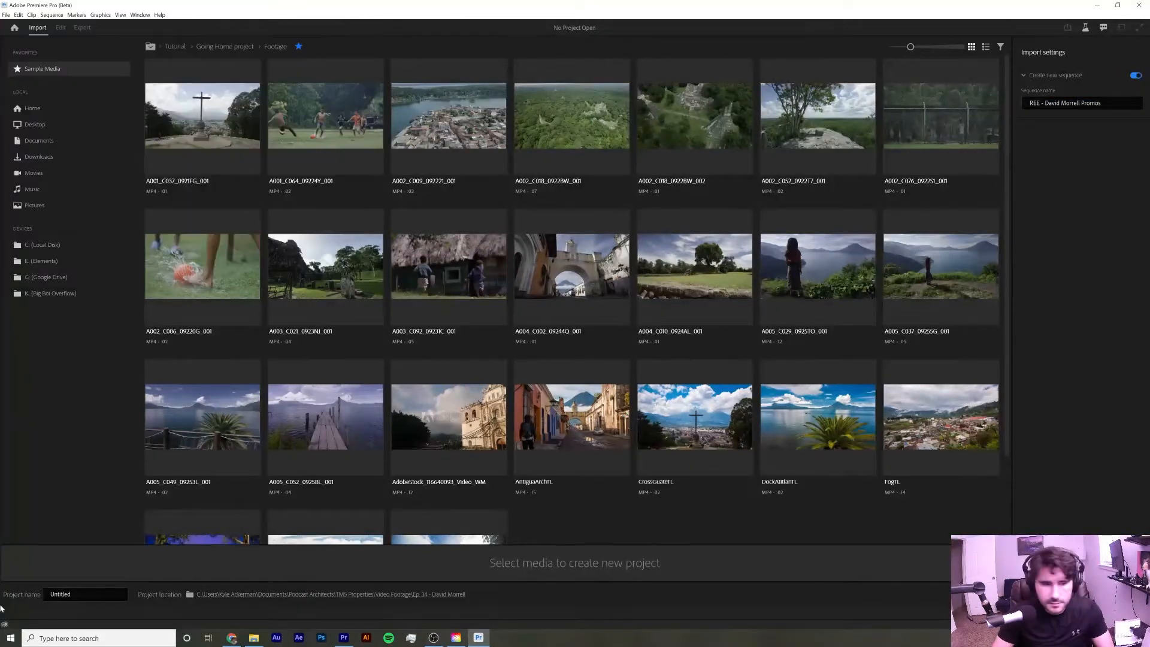
Name the project with the guest's name followed by ' - Promos' and create it
{"action": "left_click", "coordinate": [104, 593]}
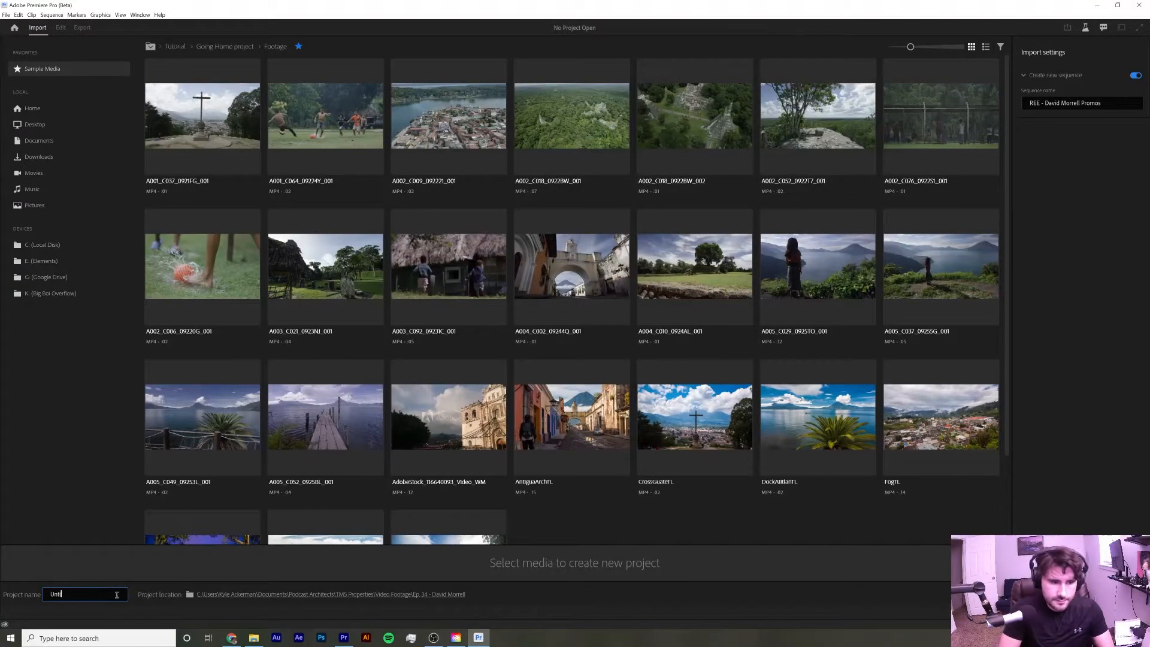
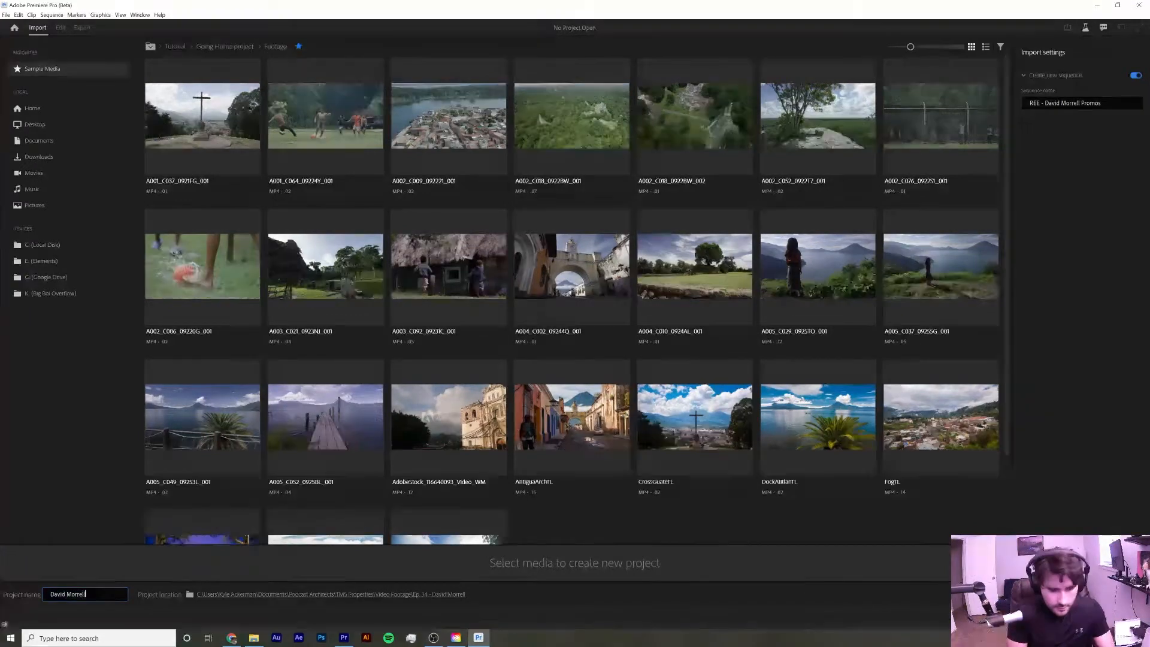
{"action": "type", "text": " - Promos"}
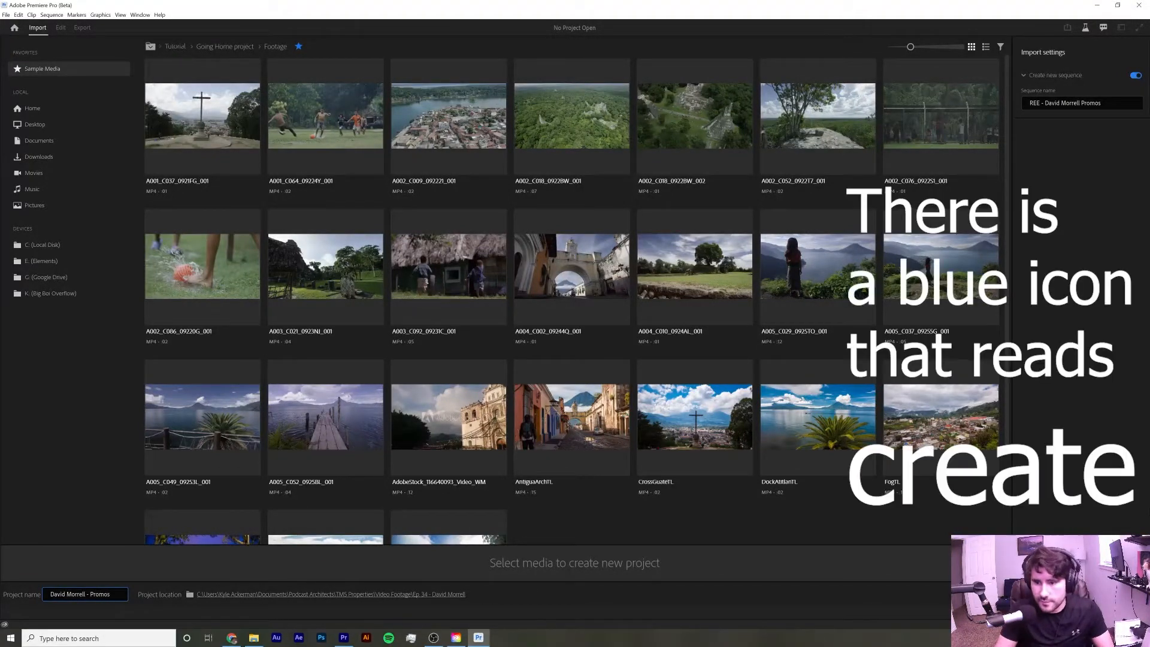
{"action": "key", "text": "ctrl+a"}
{"action": "left_click", "coordinate": [1123, 602]}
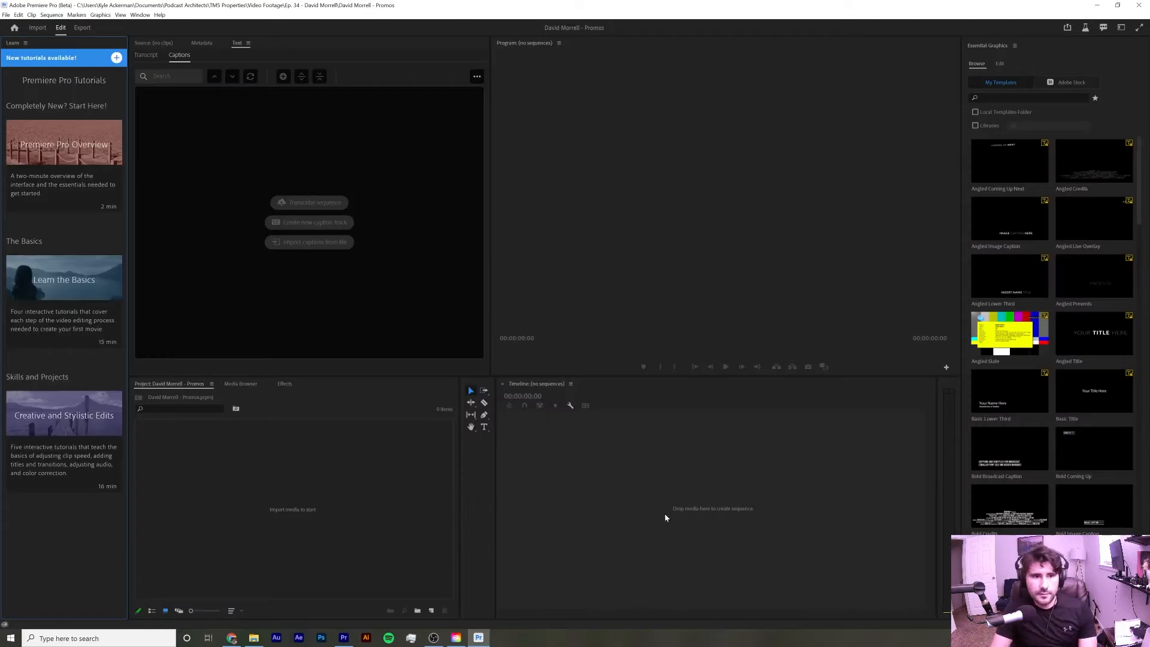
Close the Text panel in the new project's workspace
{"action": "left_click", "coordinate": [248, 42]}
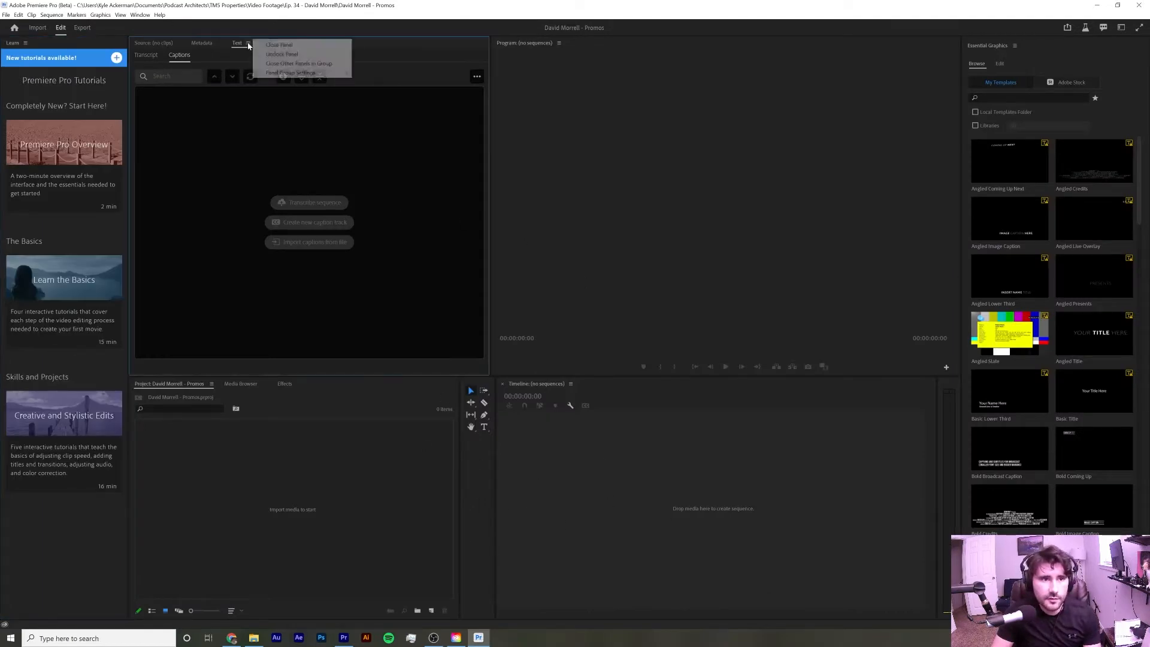
{"action": "left_click", "coordinate": [266, 46]}
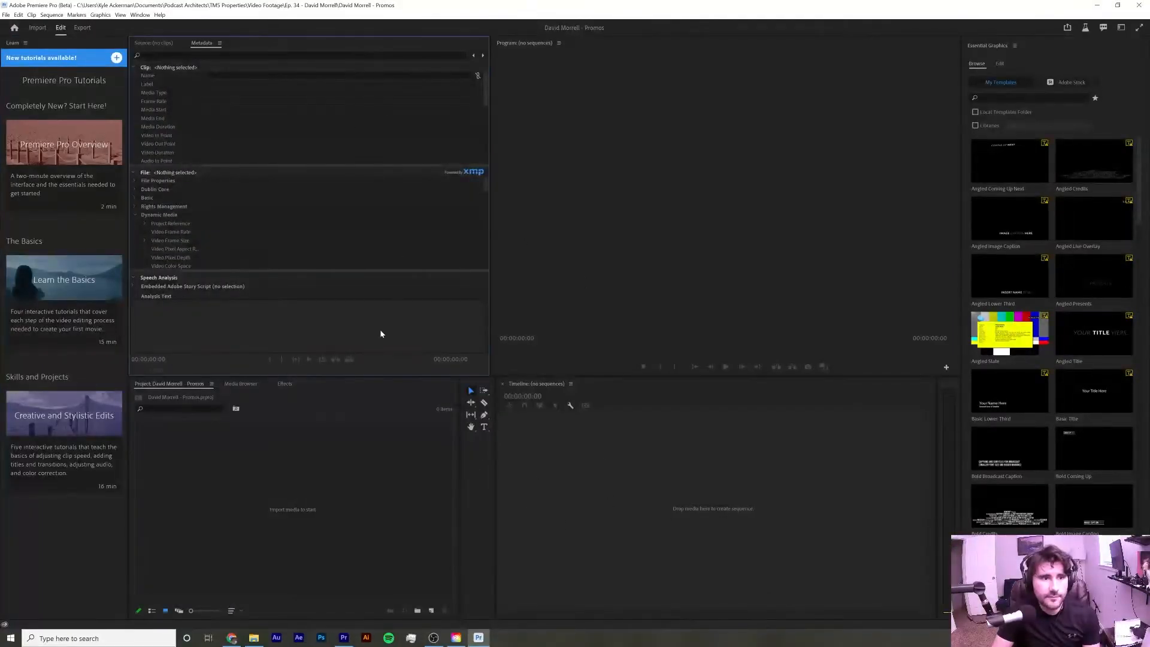
{"action": "left_click", "coordinate": [615, 445]}
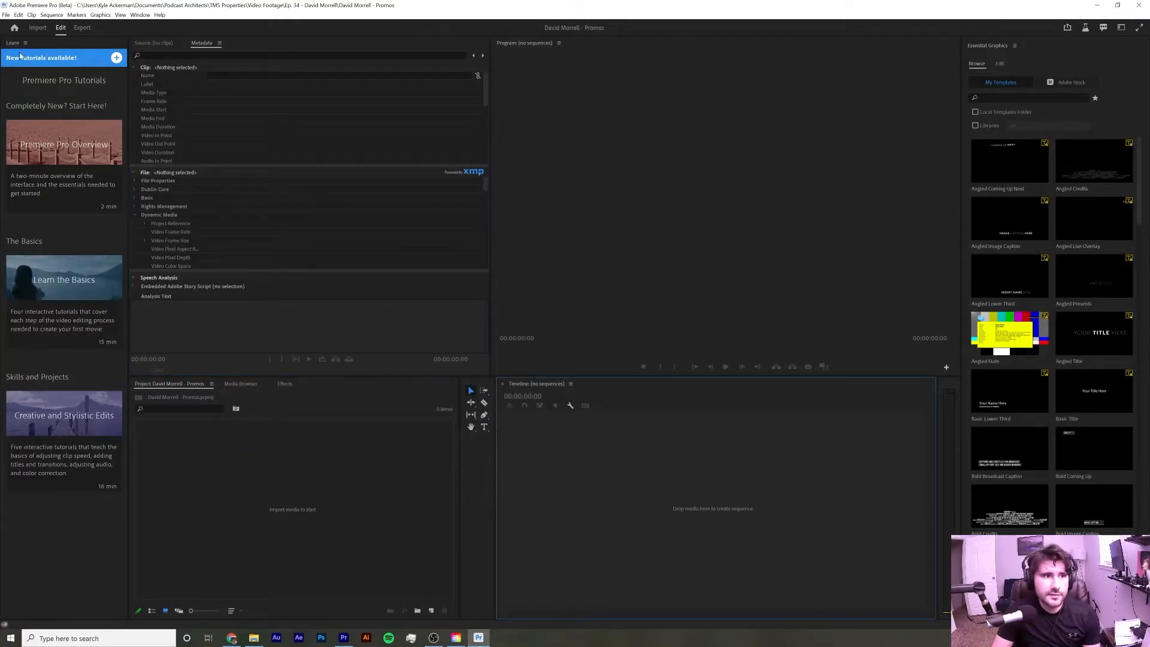
Switch to the Import view and back to the Edit view
{"action": "left_click", "coordinate": [37, 28]}
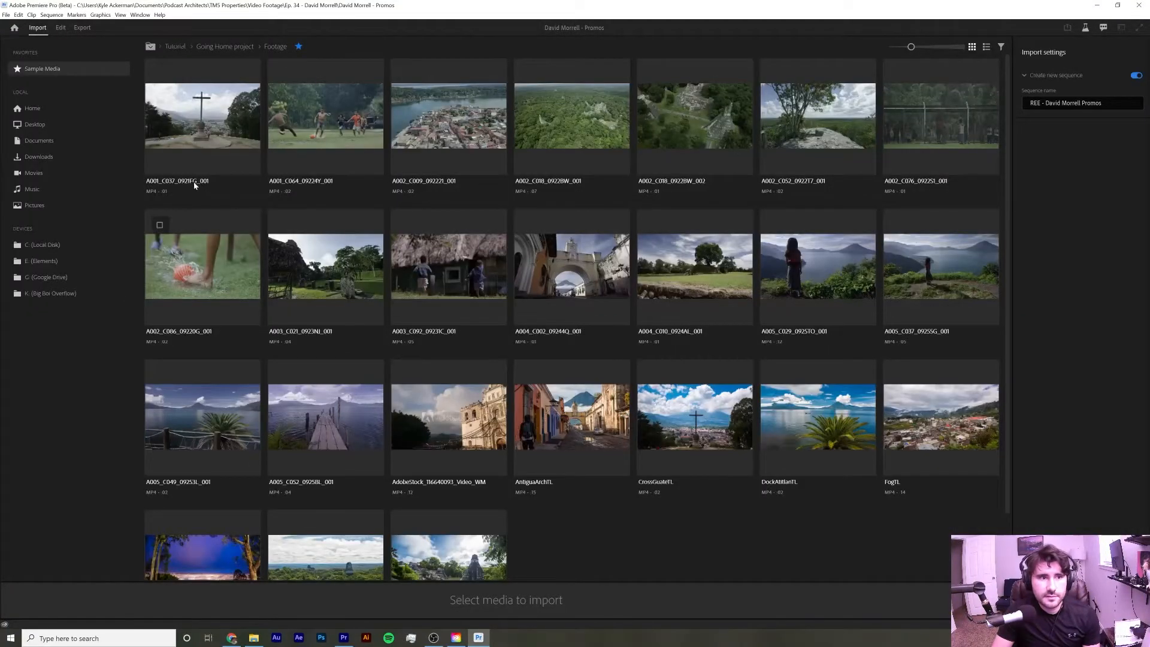
{"action": "left_click", "coordinate": [60, 28]}
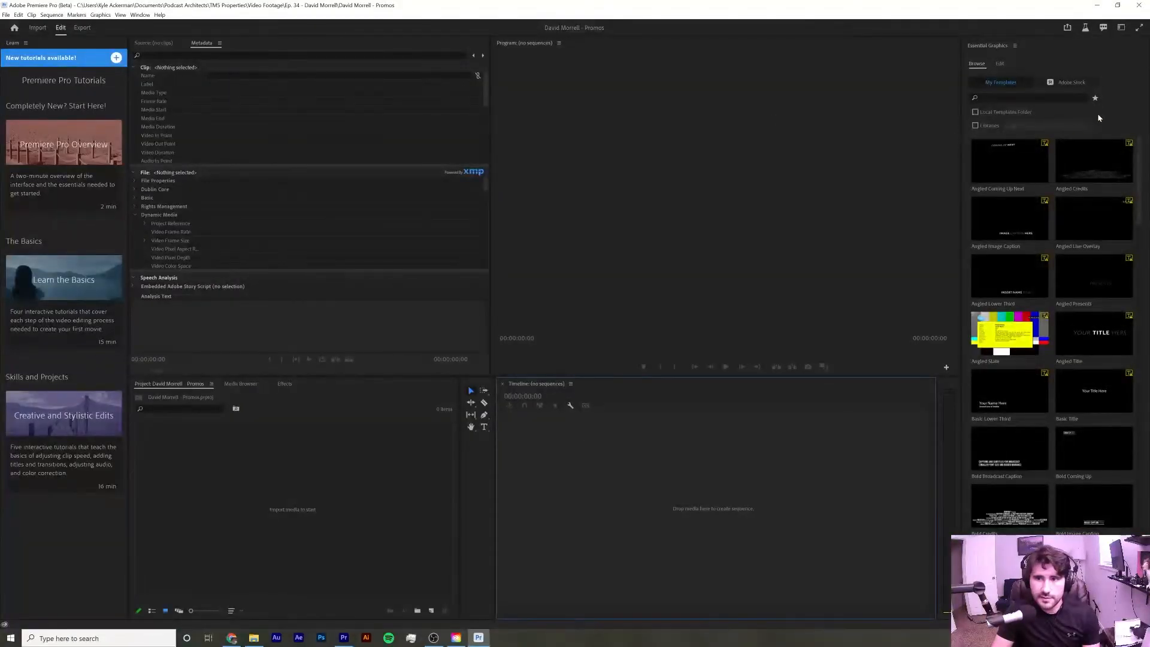
Narrow the Learn panel to a thin strip so the Metadata and Project panels get more room
{"action": "left_click", "coordinate": [25, 43]}
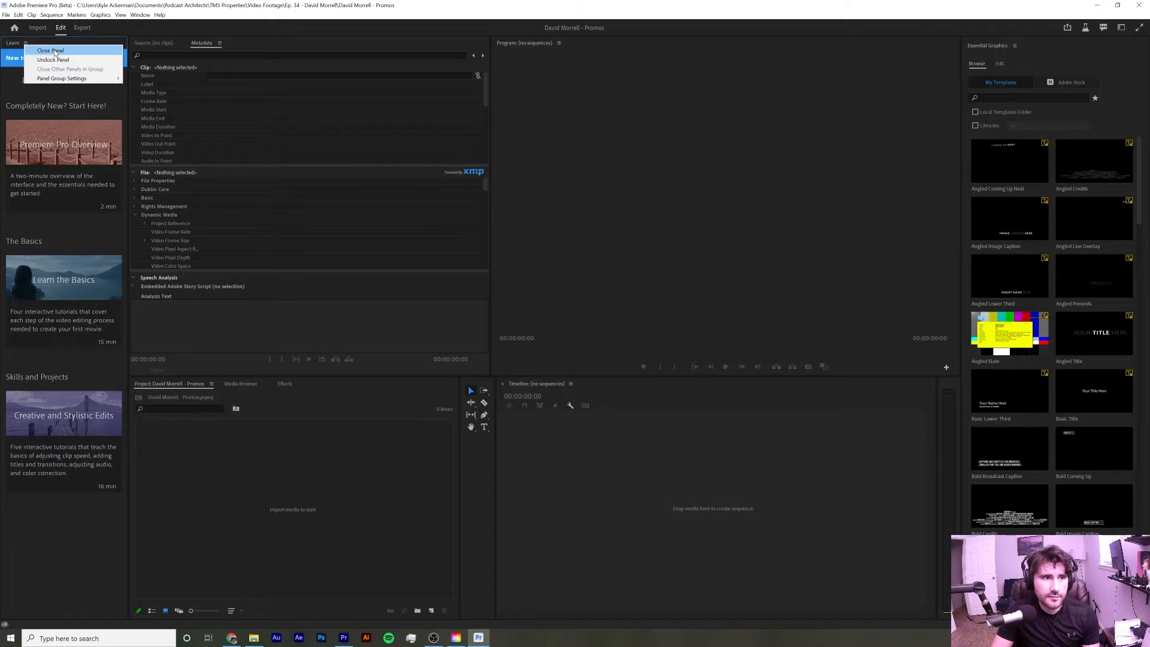
{"action": "left_click", "coordinate": [122, 45]}
{"action": "left_click_drag", "start_coordinate": [128, 47], "coordinate": [15, 53]}
{"action": "left_click", "coordinate": [205, 588]}
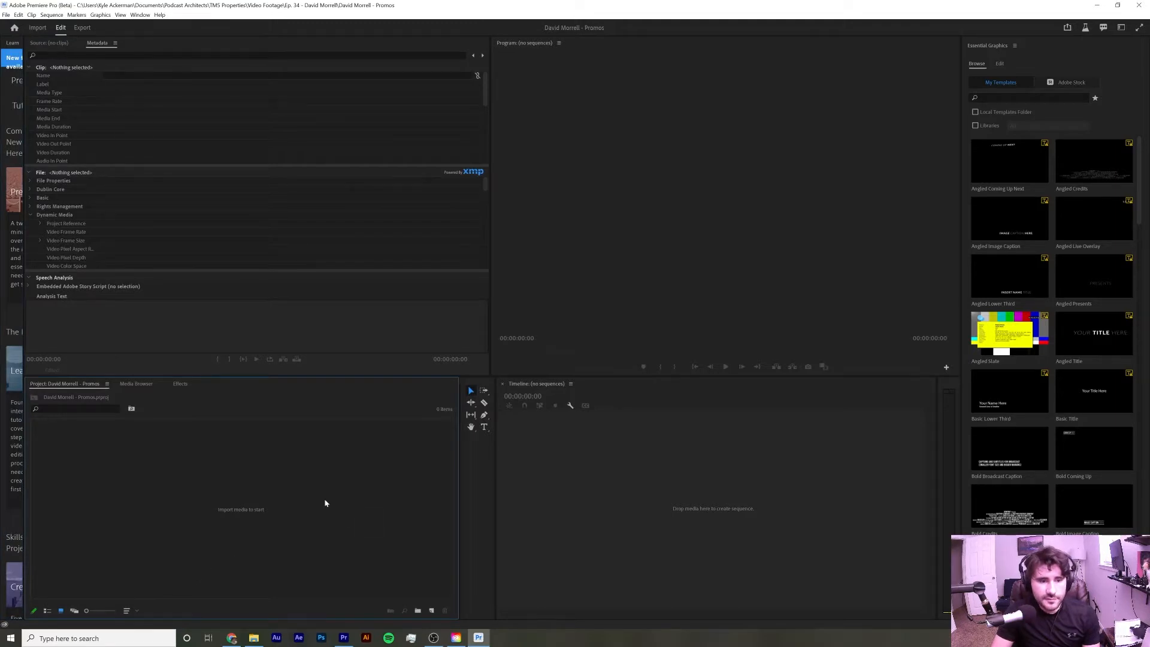
Import David Promo 1.mp4 from the Ep. 34 folder into the project, then close the file explorer window
{"action": "left_click", "coordinate": [254, 637]}
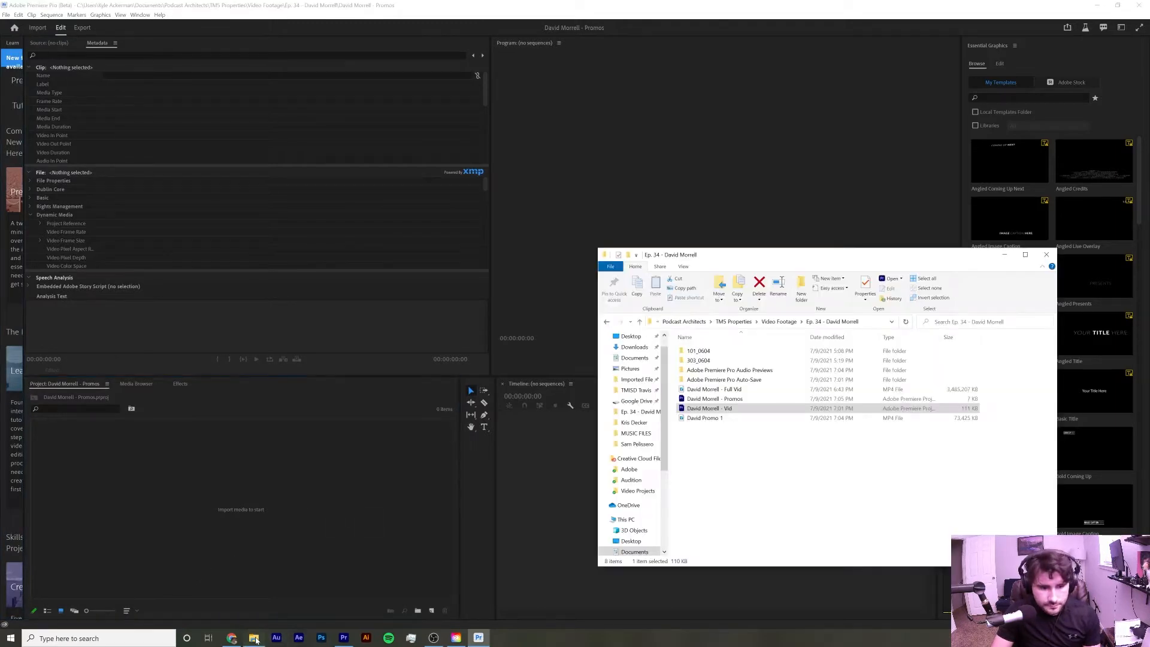
{"action": "left_click", "coordinate": [721, 418]}
{"action": "left_click_drag", "start_coordinate": [719, 421], "coordinate": [287, 509]}
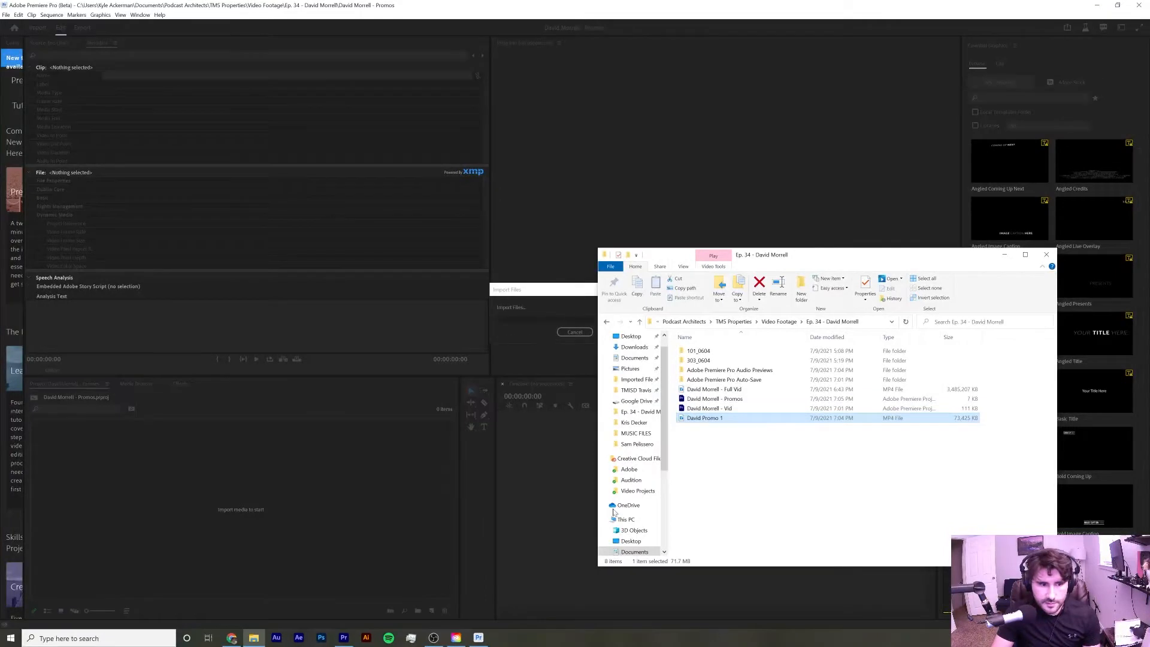
{"action": "left_click", "coordinate": [1004, 254]}
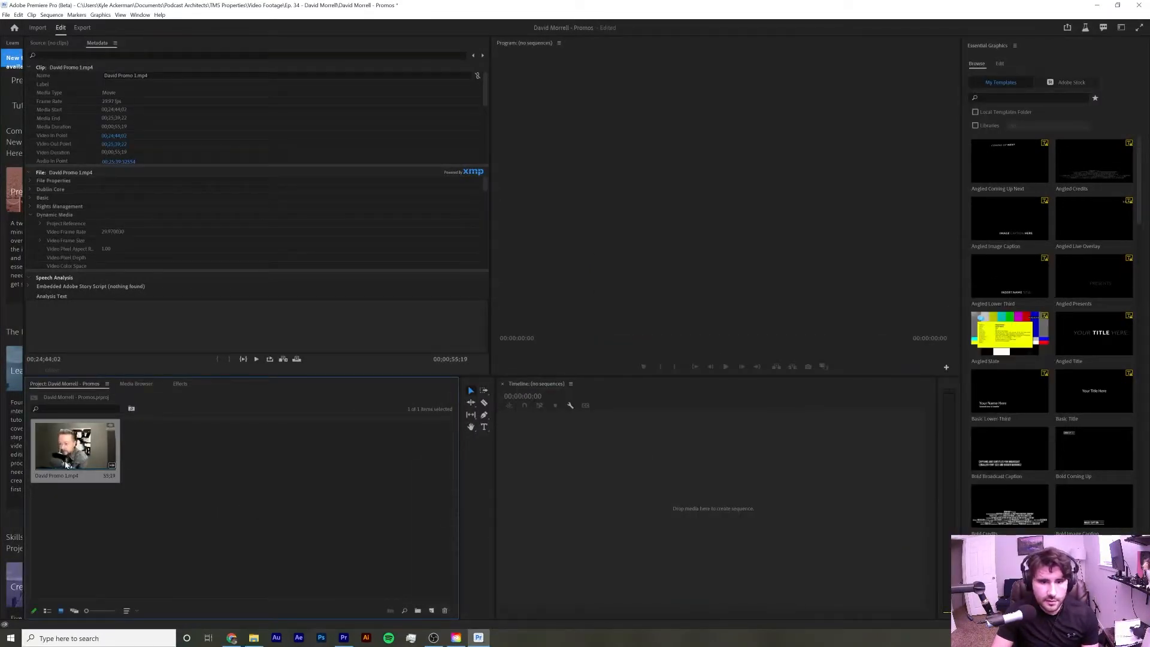
Create a sequence from the David Promo 1.mp4 clip and widen the timeline panel
{"action": "left_click", "coordinate": [203, 371]}
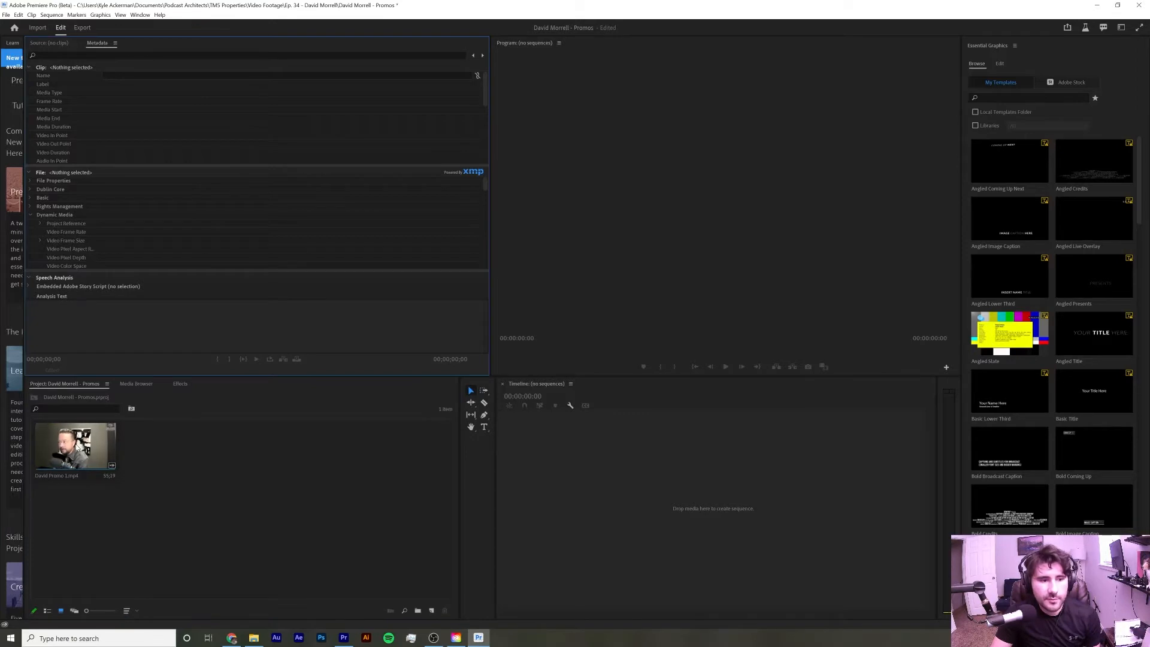
{"action": "left_click", "coordinate": [66, 446]}
{"action": "left_click_drag", "start_coordinate": [66, 446], "coordinate": [666, 533]}
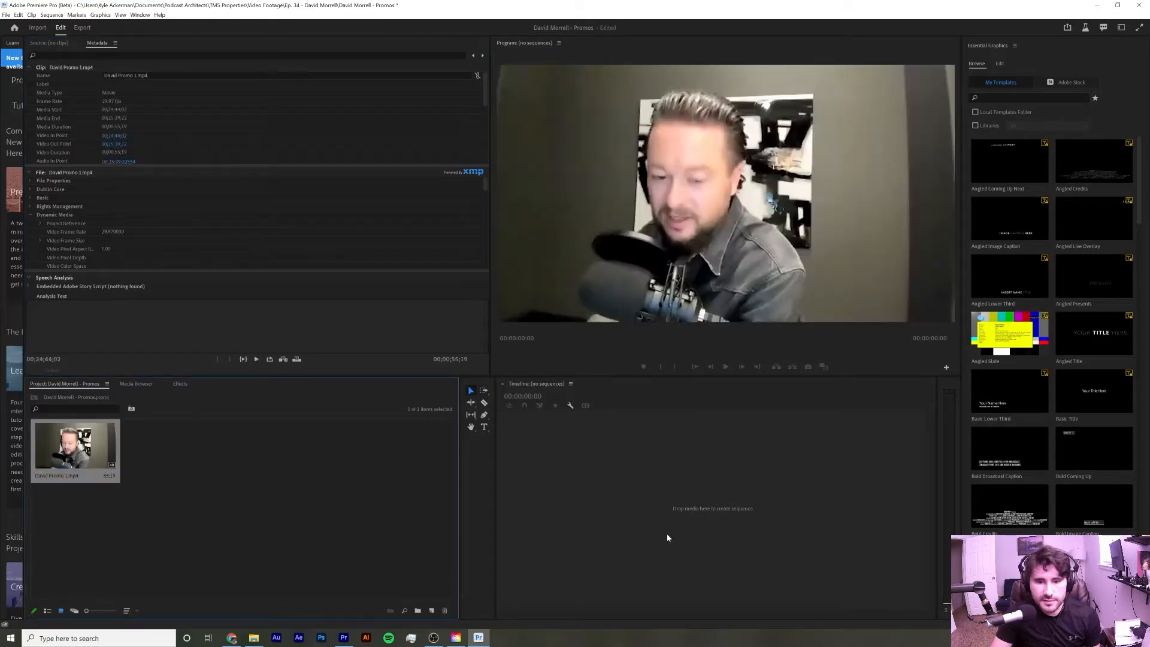
{"action": "left_click_drag", "start_coordinate": [501, 388], "coordinate": [320, 400]}
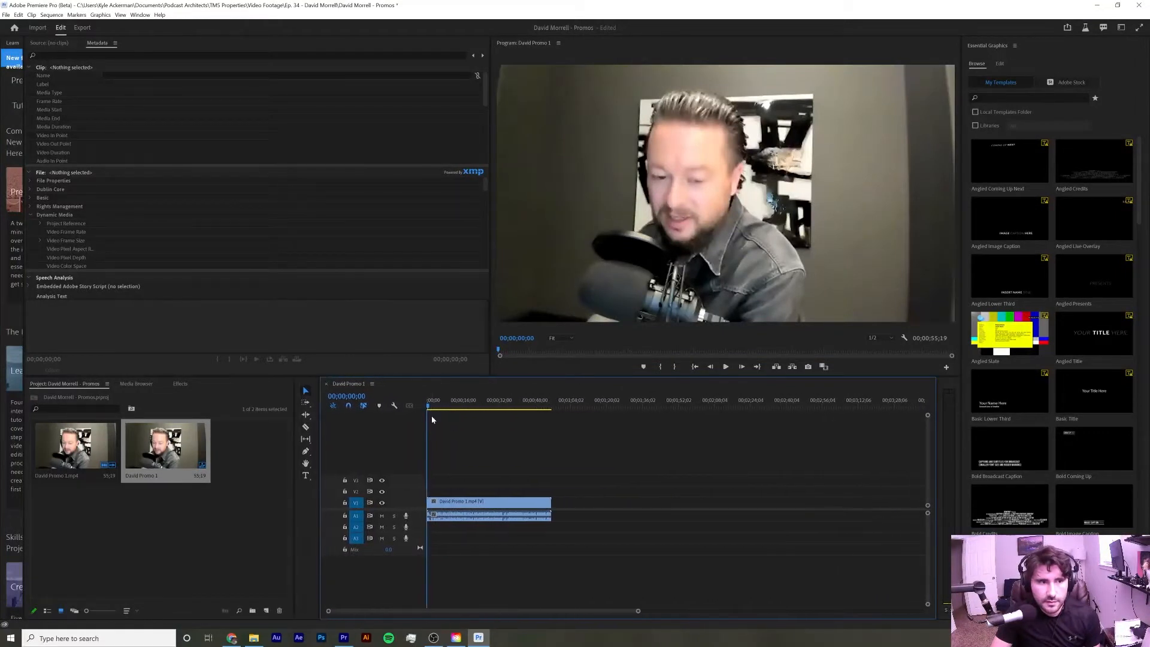
Open the Text panel and switch between its Transcript and Captions sections
{"action": "left_click", "coordinate": [143, 15]}
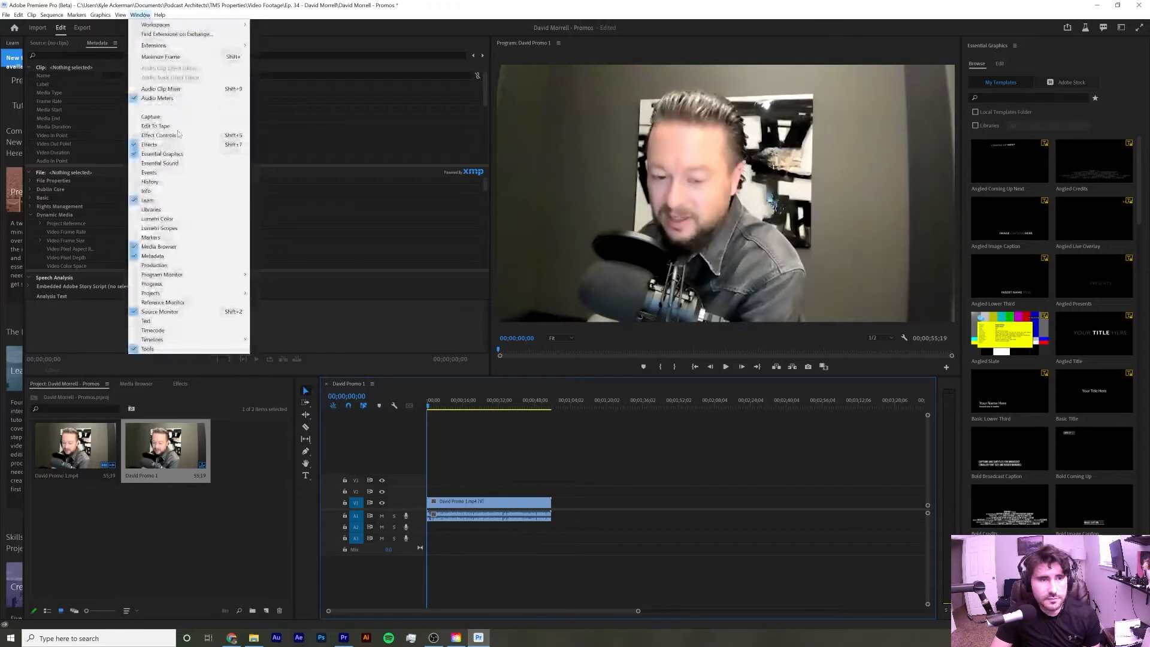
{"action": "left_click", "coordinate": [159, 324]}
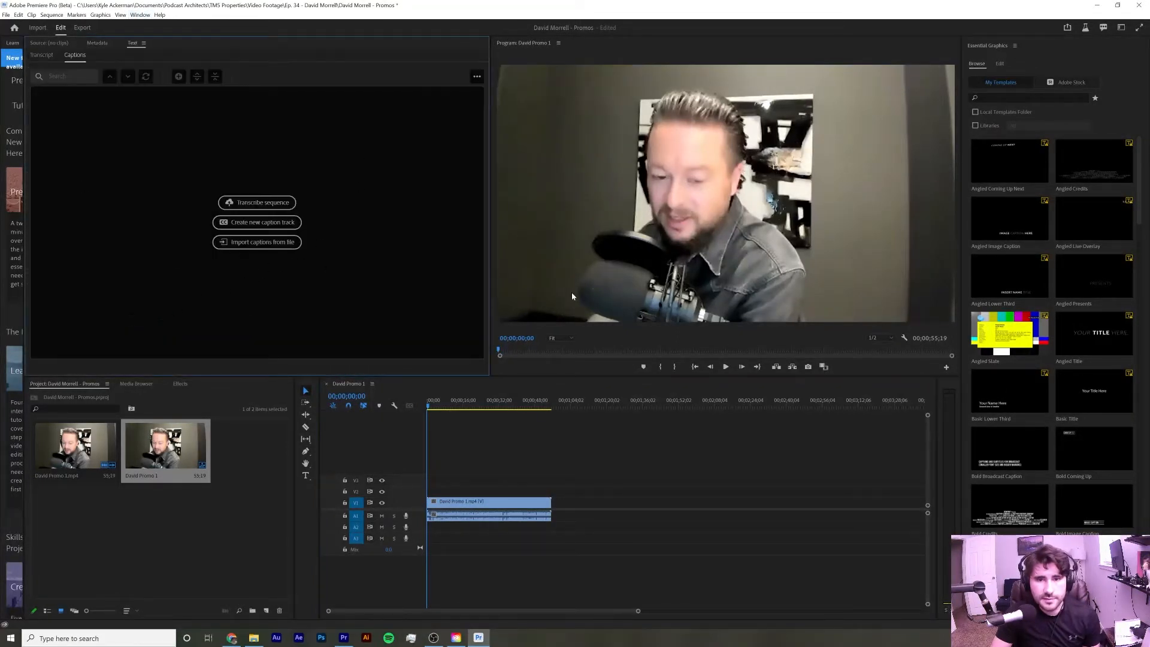
{"action": "left_click", "coordinate": [554, 465]}
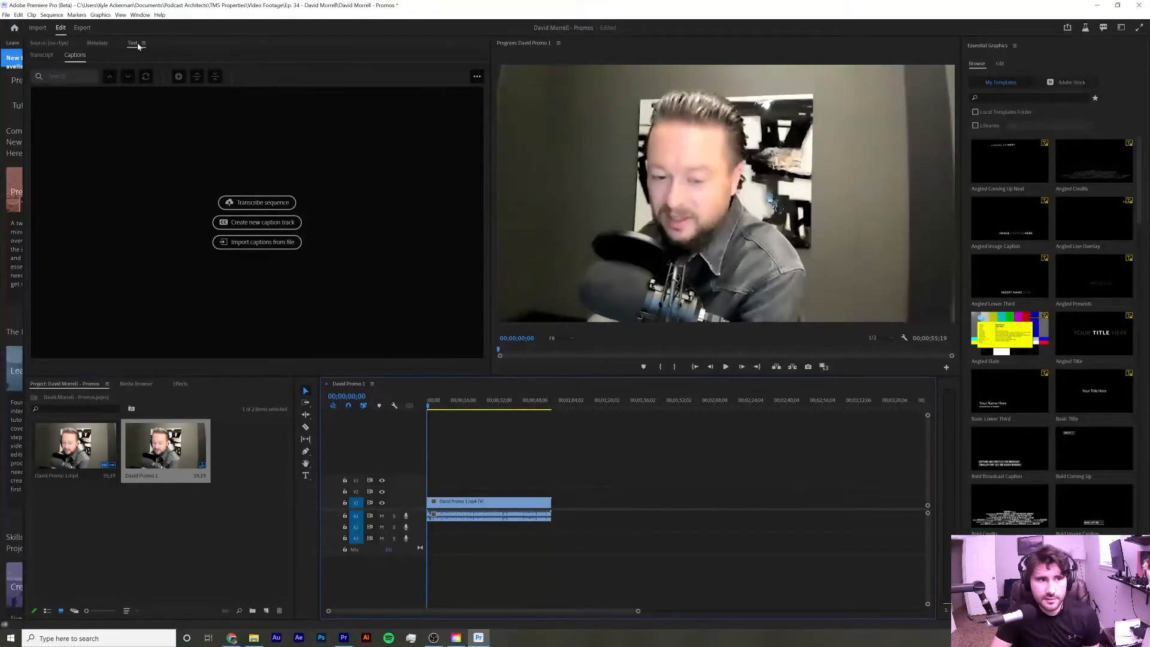
{"action": "left_click", "coordinate": [42, 55]}
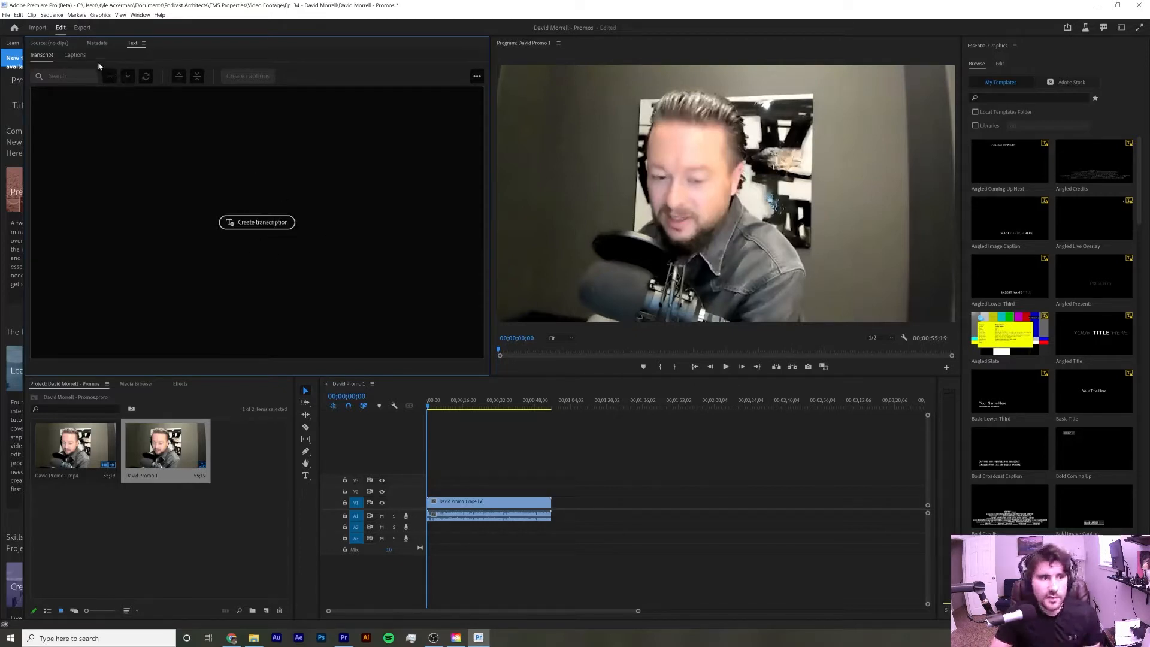
{"action": "left_click", "coordinate": [76, 55]}
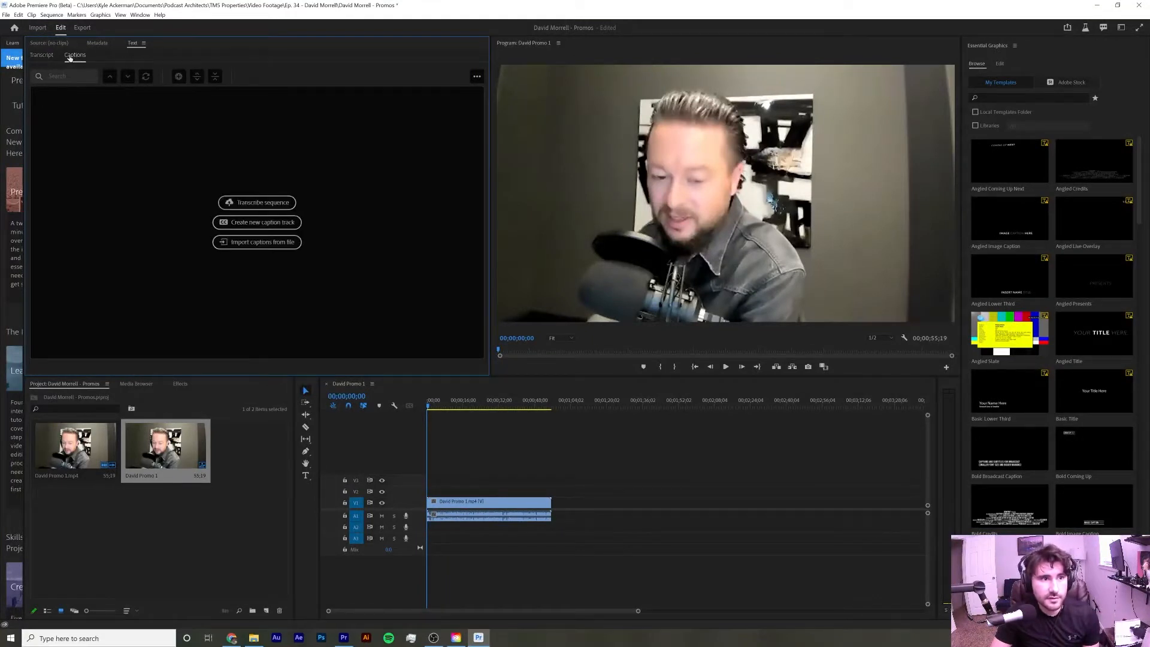
Transcribe the sequence using the Mix audio track and English language settings
{"action": "left_click", "coordinate": [277, 203]}
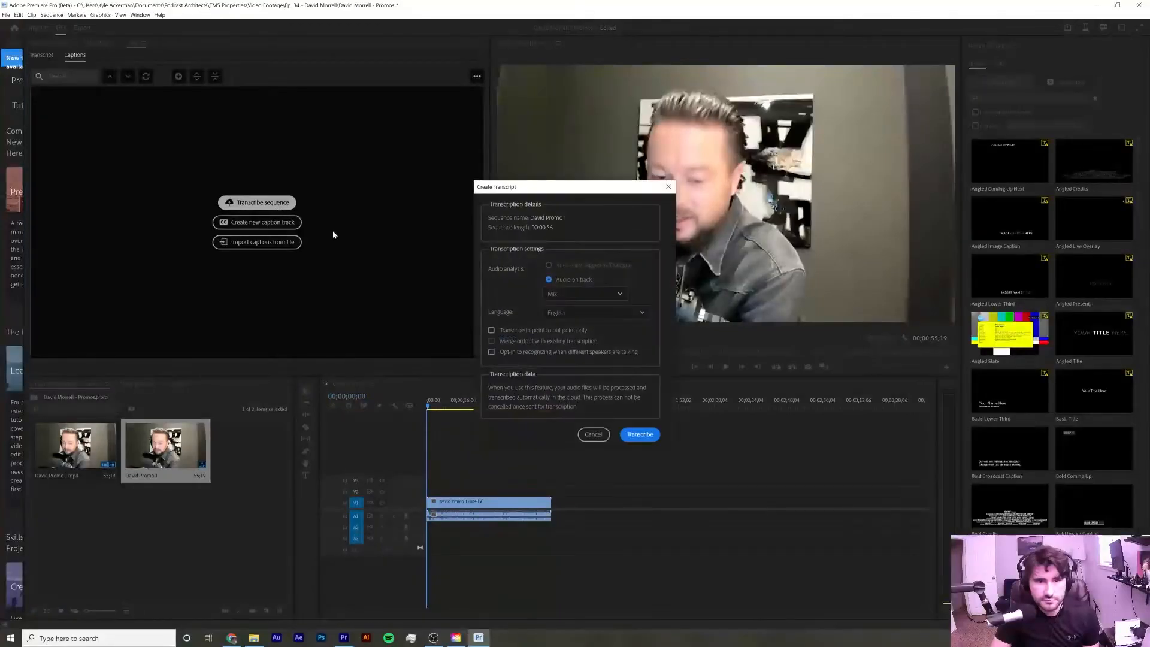
{"action": "left_click", "coordinate": [620, 294]}
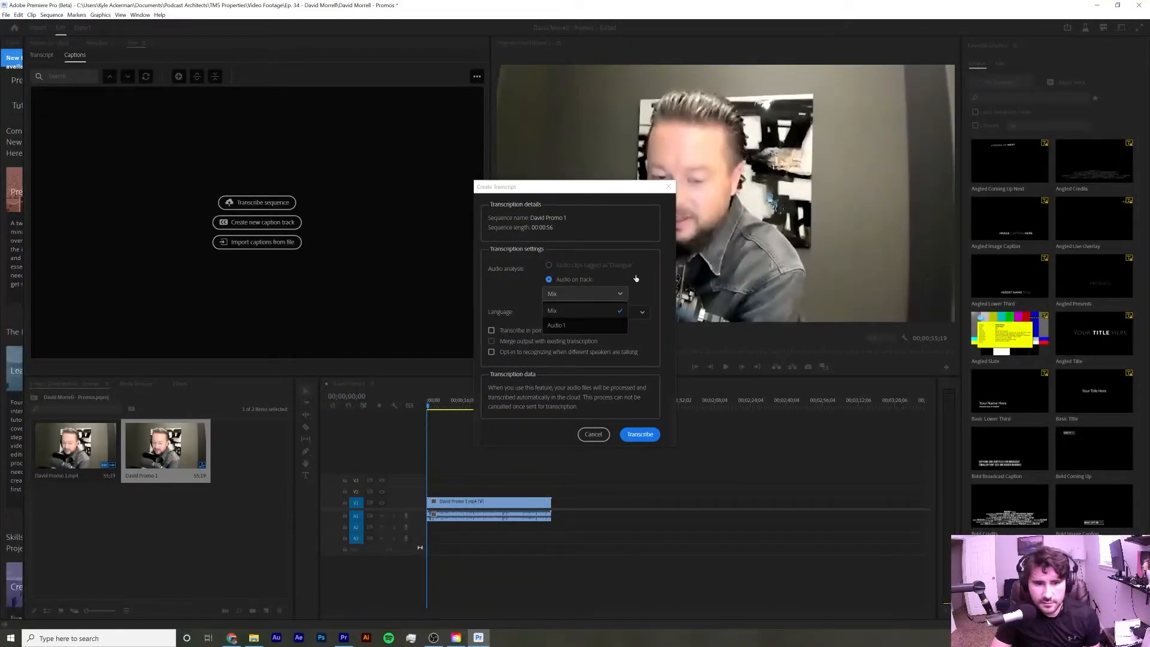
{"action": "left_click", "coordinate": [638, 276]}
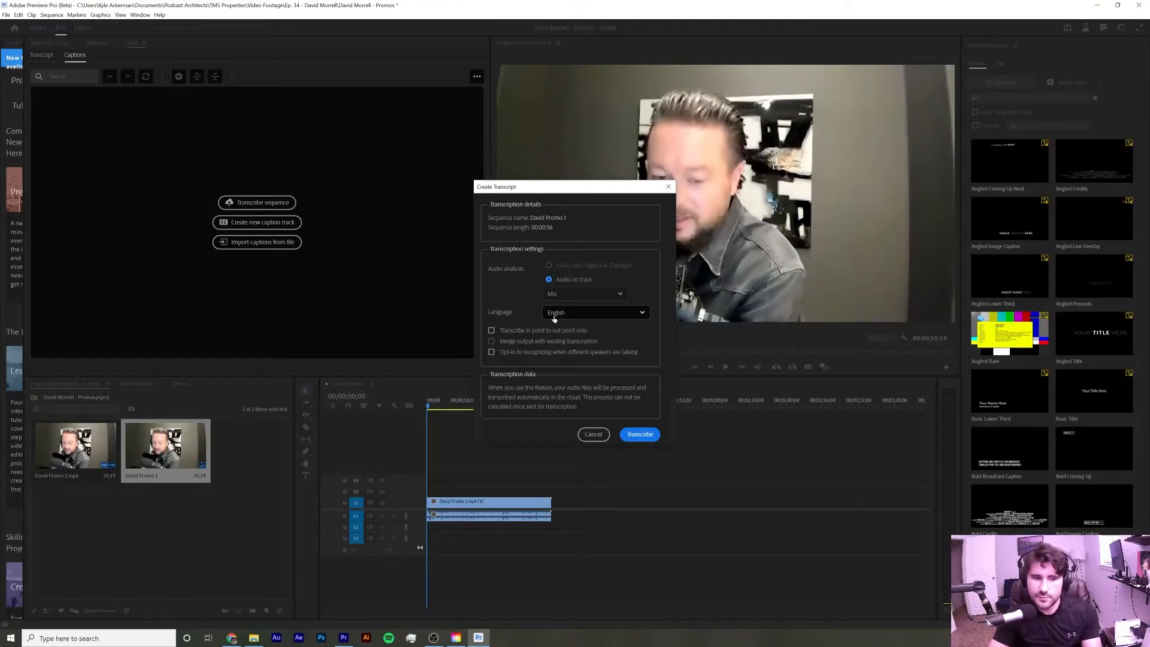
{"action": "left_click", "coordinate": [344, 639]}
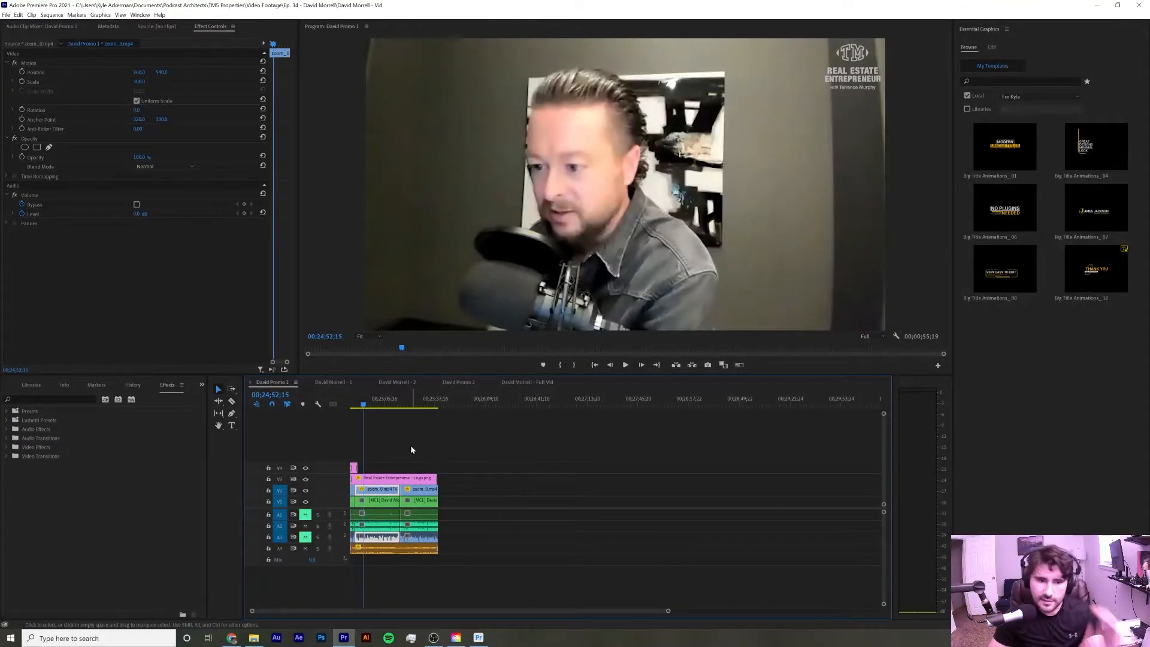
{"action": "left_click", "coordinate": [478, 638]}
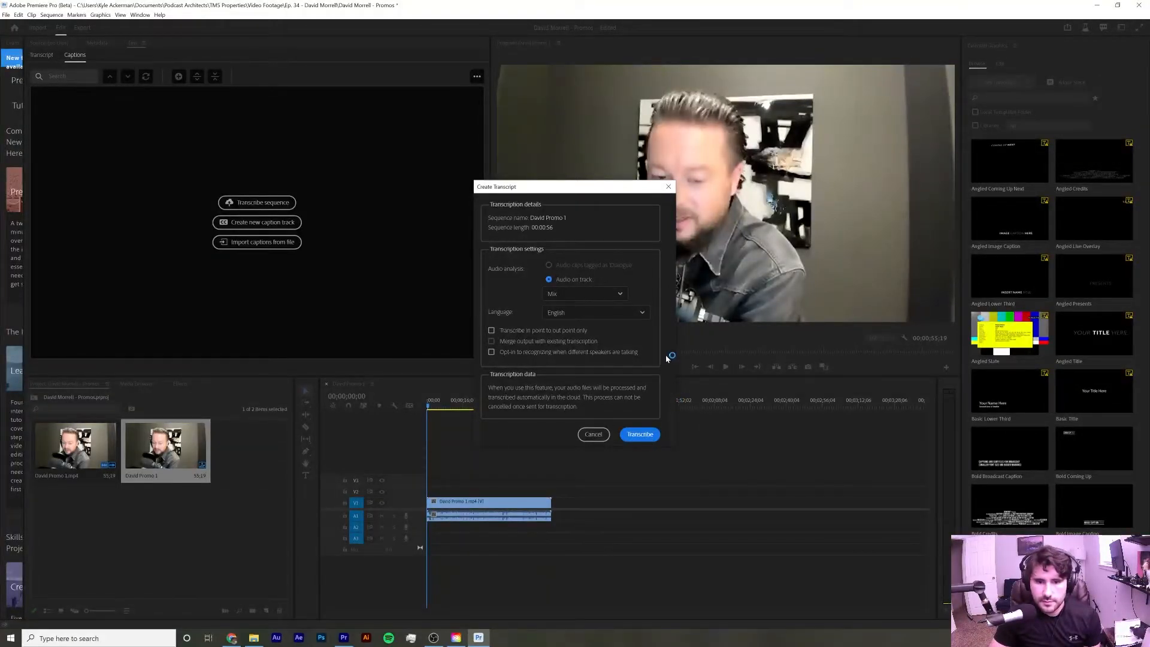
{"action": "left_click", "coordinate": [640, 436]}
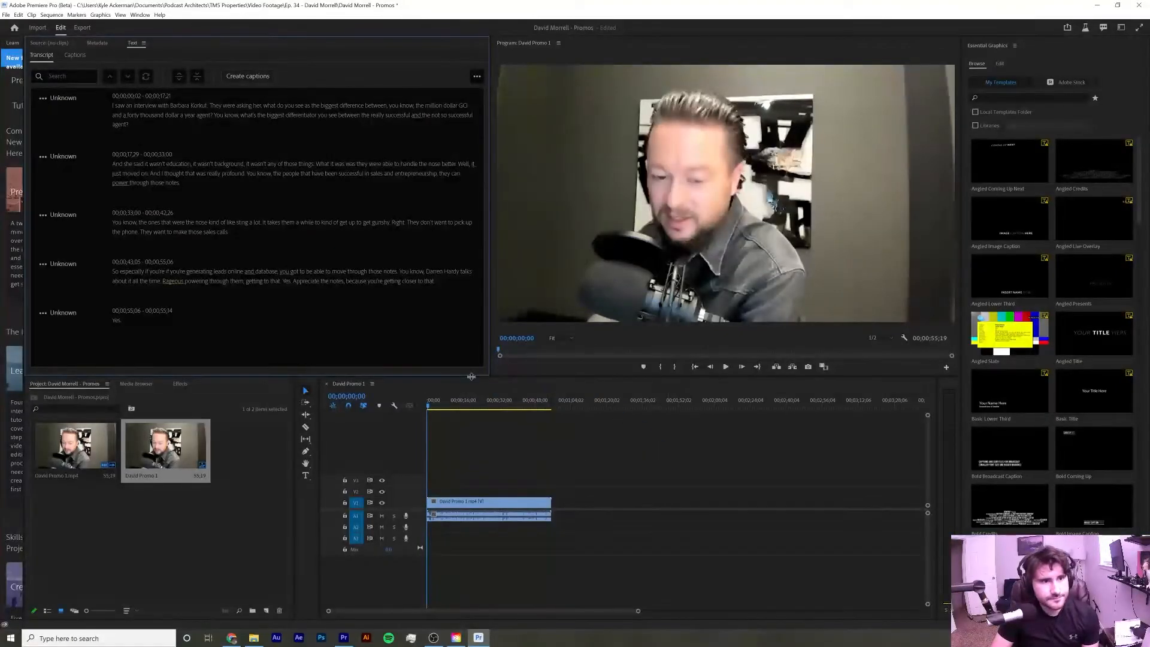
Play the sequence to compare the transcript's first passage with the audio
{"action": "left_click", "coordinate": [727, 368]}
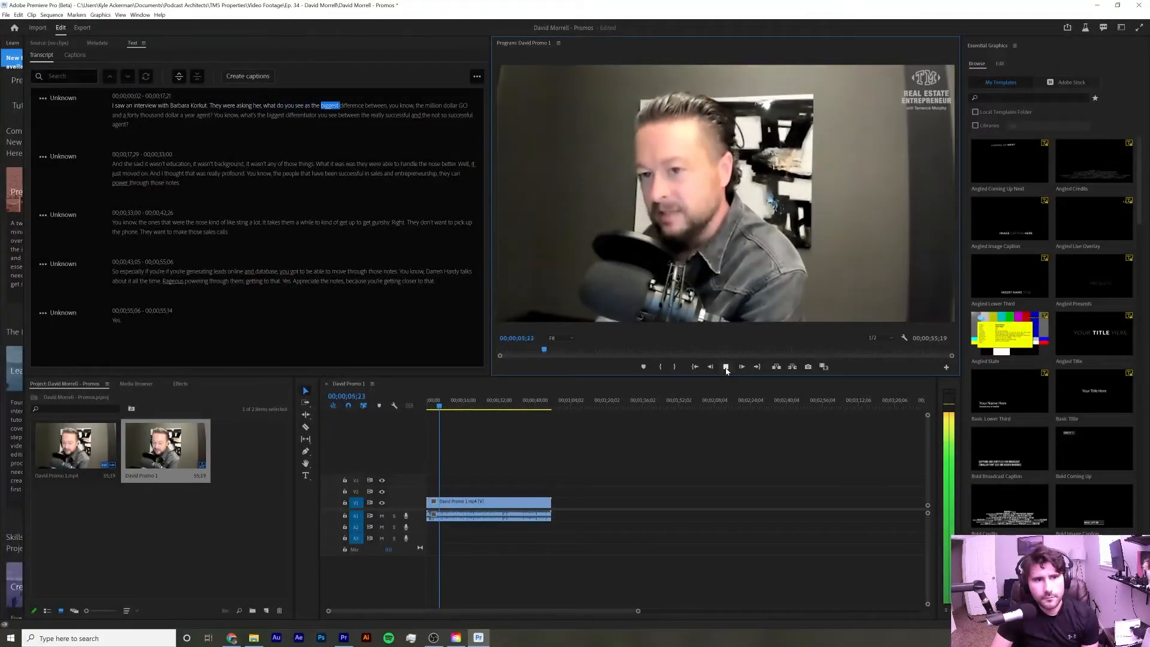
{"action": "left_click", "coordinate": [726, 368]}
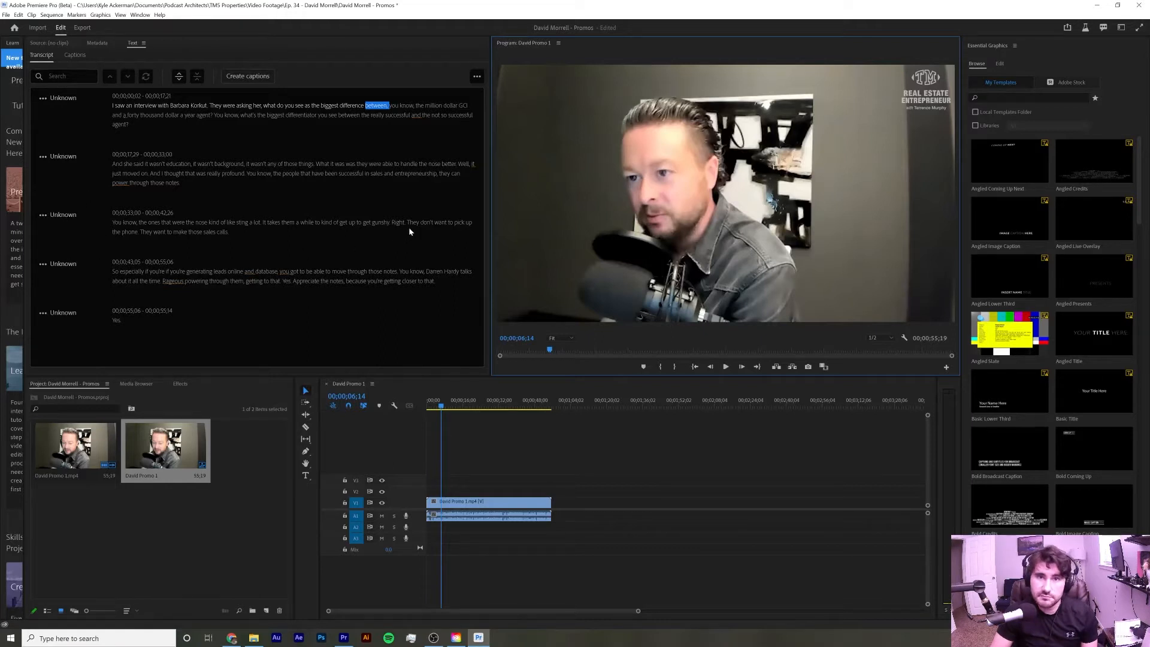
{"action": "left_click", "coordinate": [726, 367]}
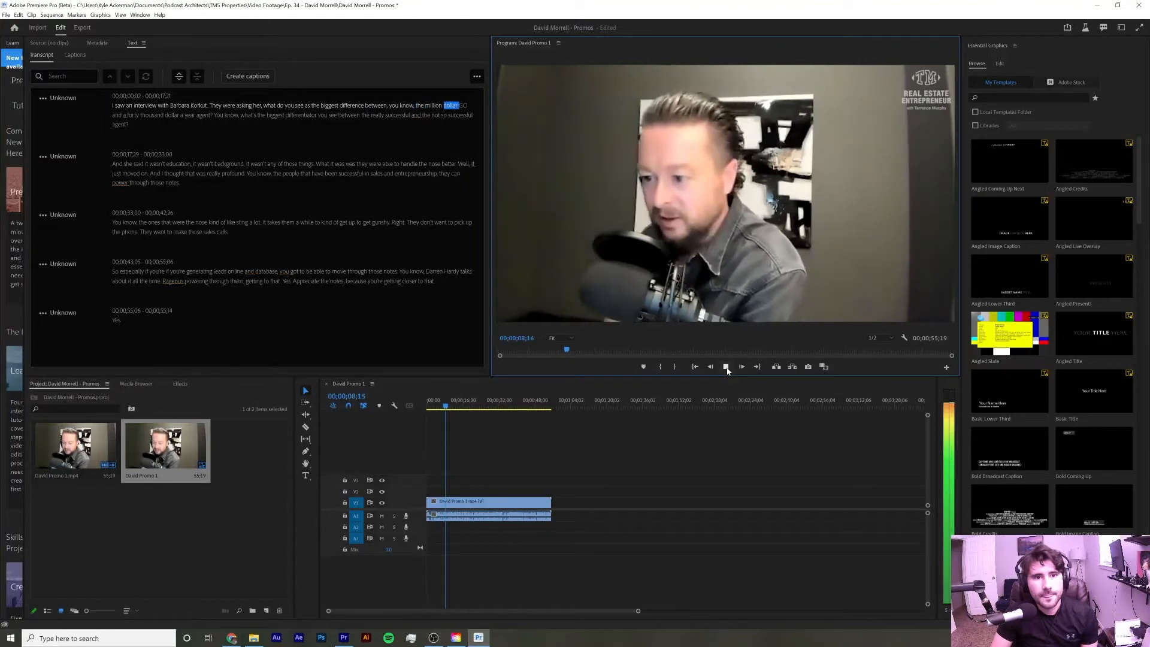
{"action": "left_click", "coordinate": [726, 367]}
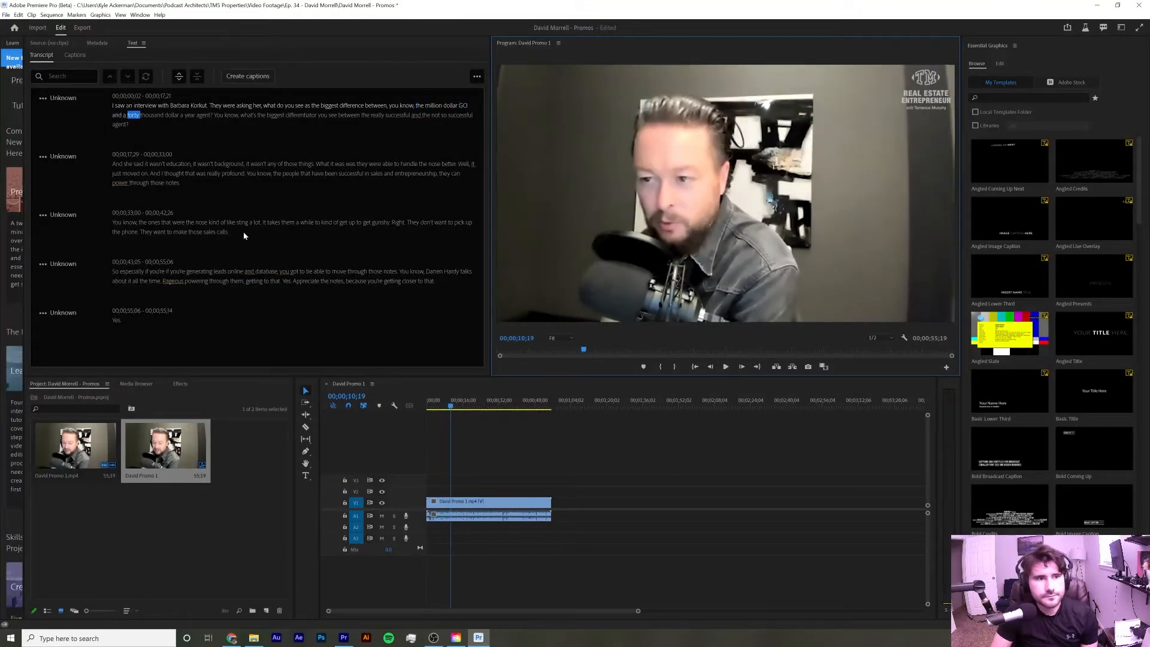
Correct the first transcript passage by inserting the word 'agent' after 'GCI'
{"action": "double_click", "coordinate": [470, 106]}
{"action": "left_click", "coordinate": [124, 114]}
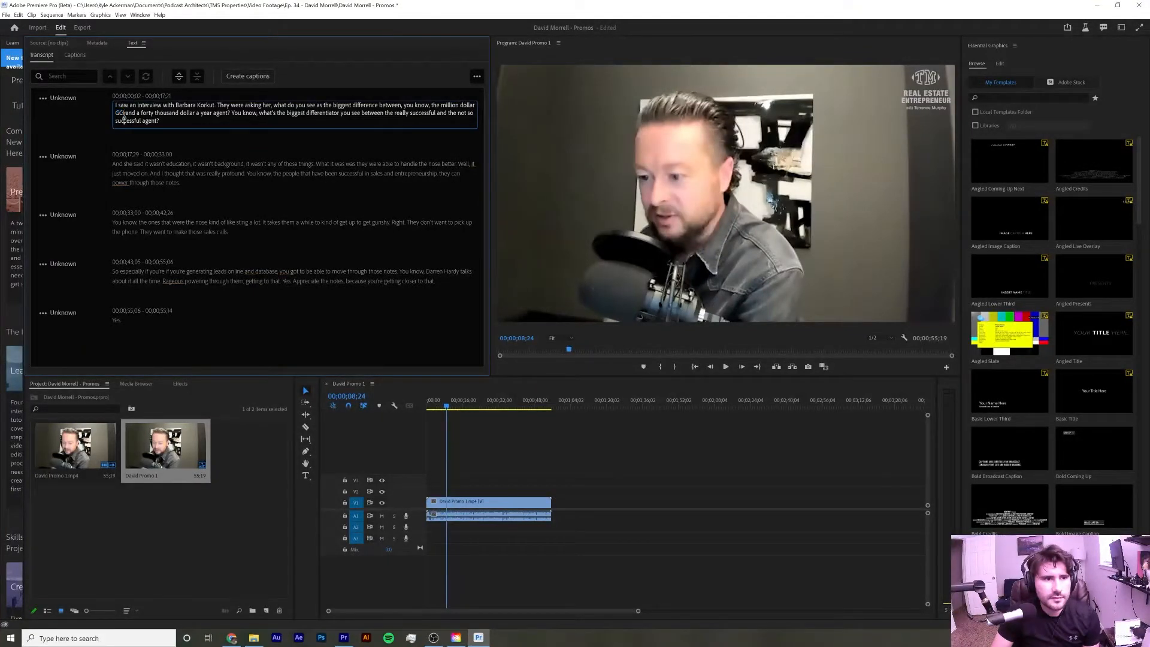
{"action": "type", "text": "agent"}
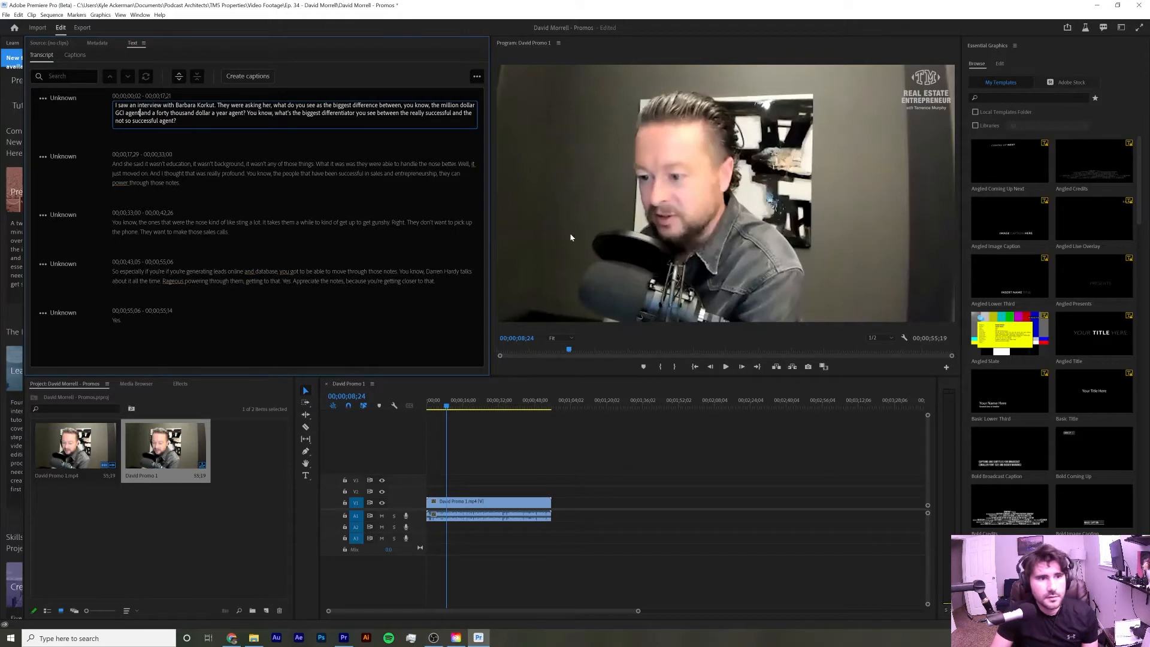
Play further through the sequence and inspect the transcript options menu
{"action": "left_click", "coordinate": [726, 367]}
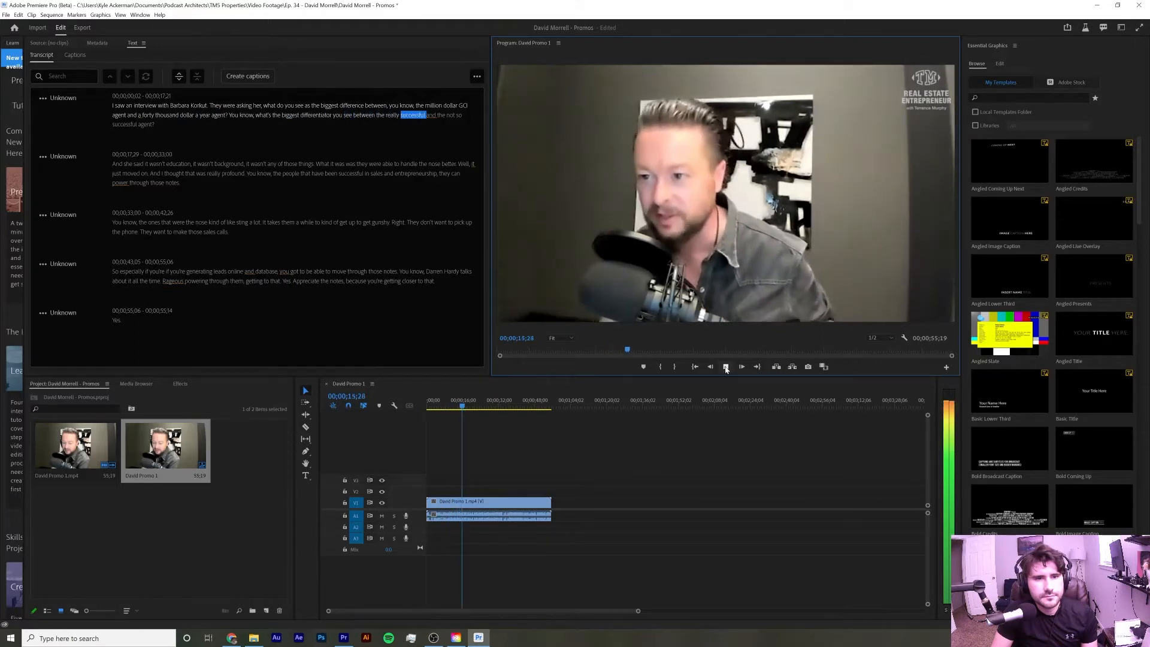
{"action": "left_click", "coordinate": [726, 366]}
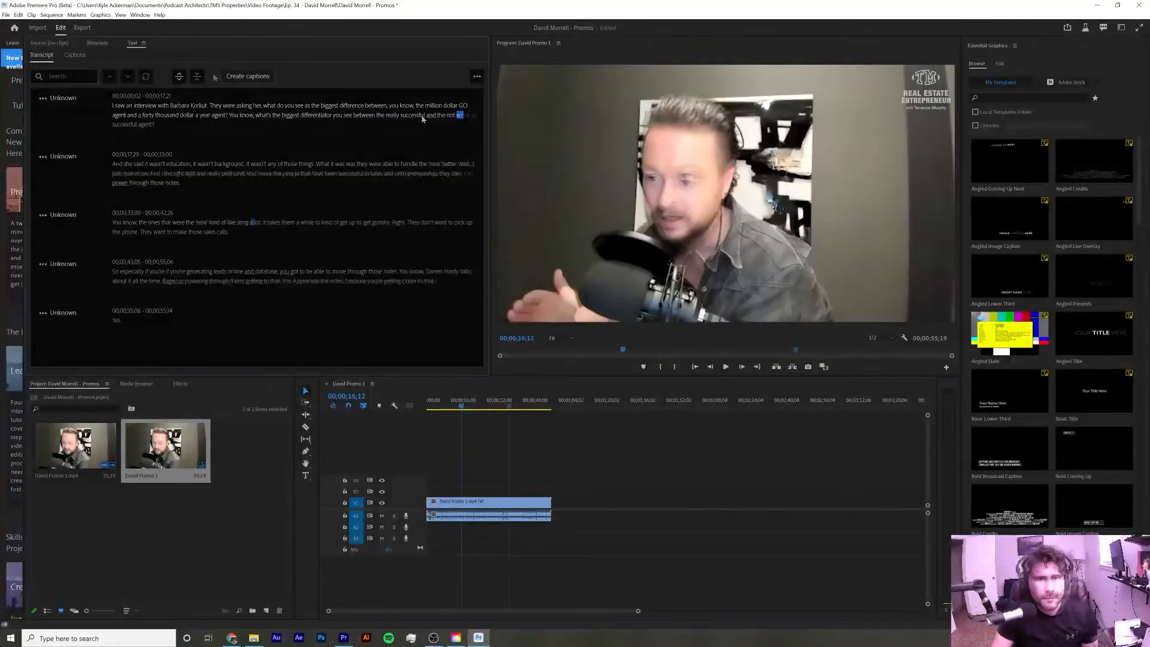
{"action": "left_click", "coordinate": [478, 76]}
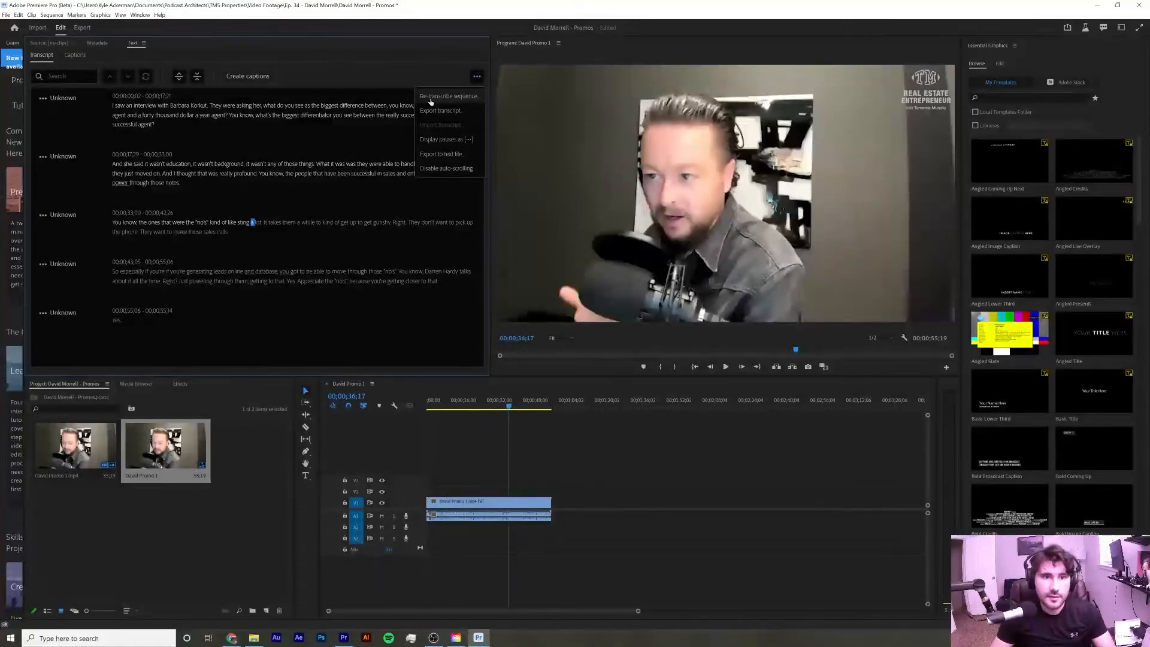
{"action": "left_click", "coordinate": [334, 81]}
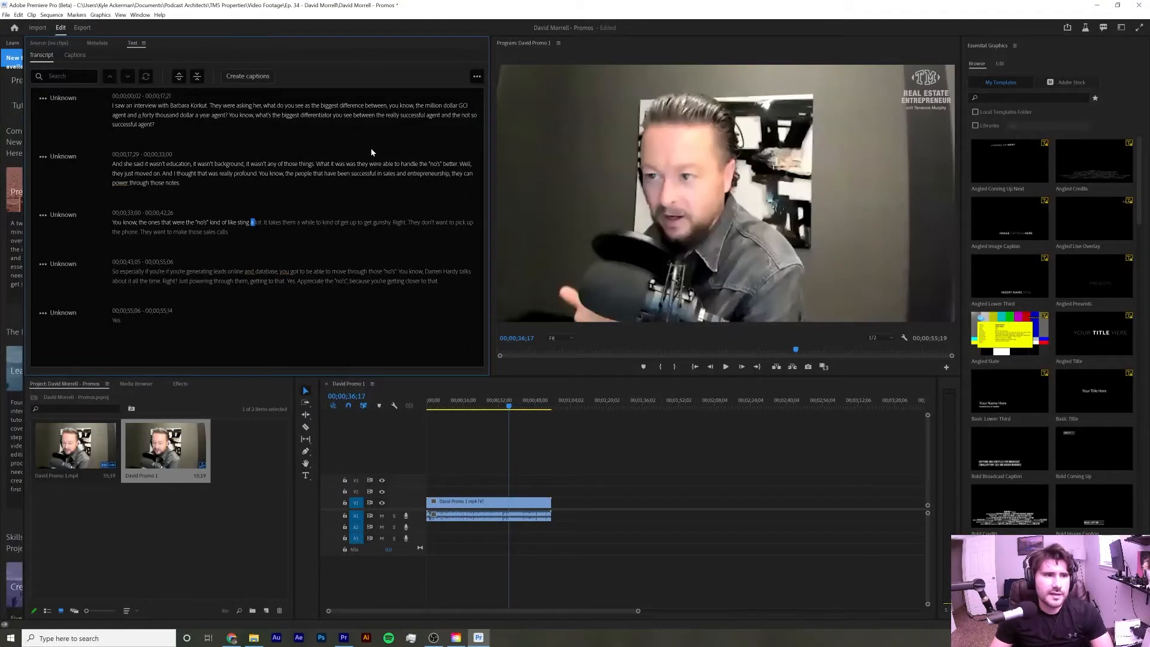
Create captions from the sequence transcript with the Subtitle Default preset and single-line layout
{"action": "left_click", "coordinate": [73, 54]}
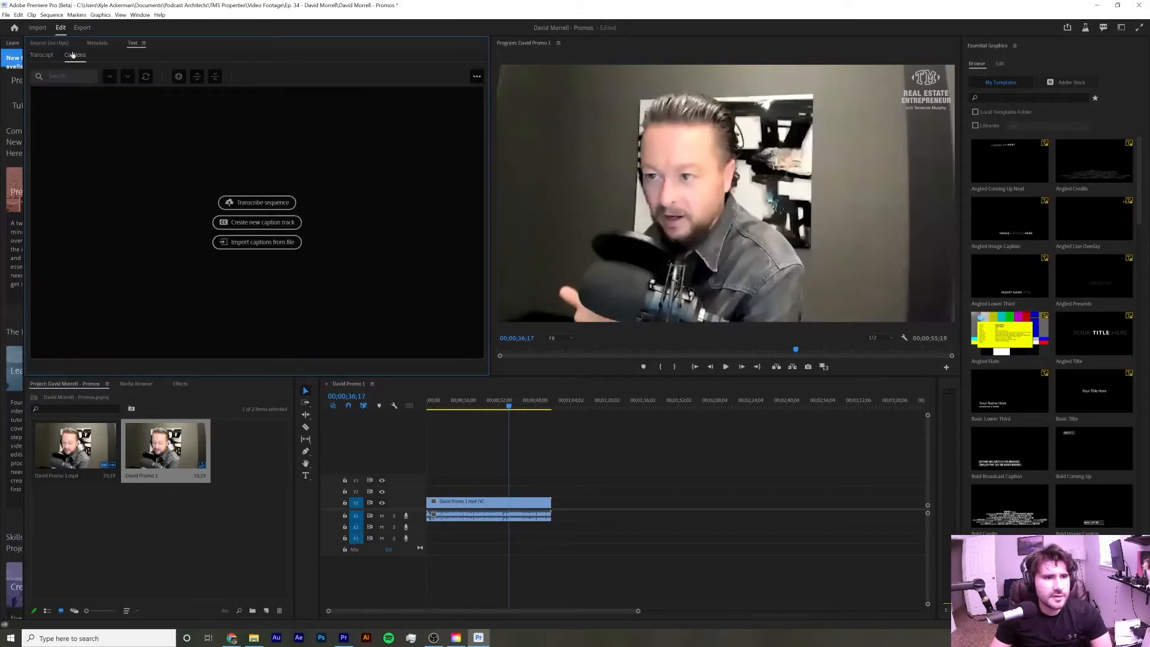
{"action": "left_click", "coordinate": [42, 55]}
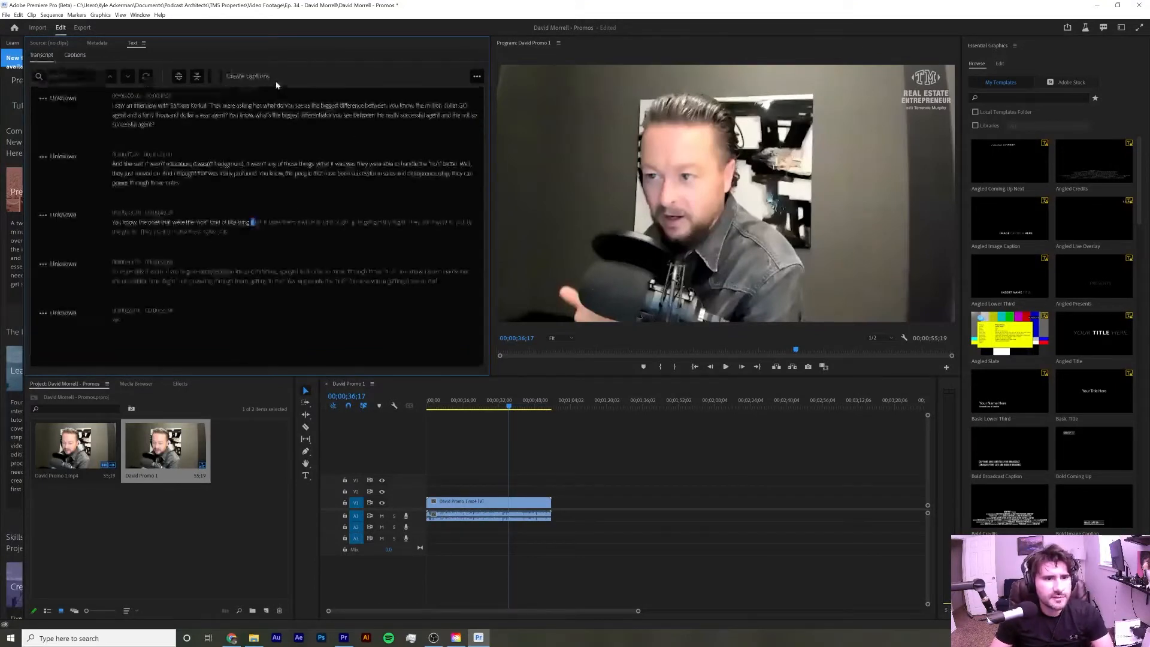
{"action": "left_click", "coordinate": [258, 77]}
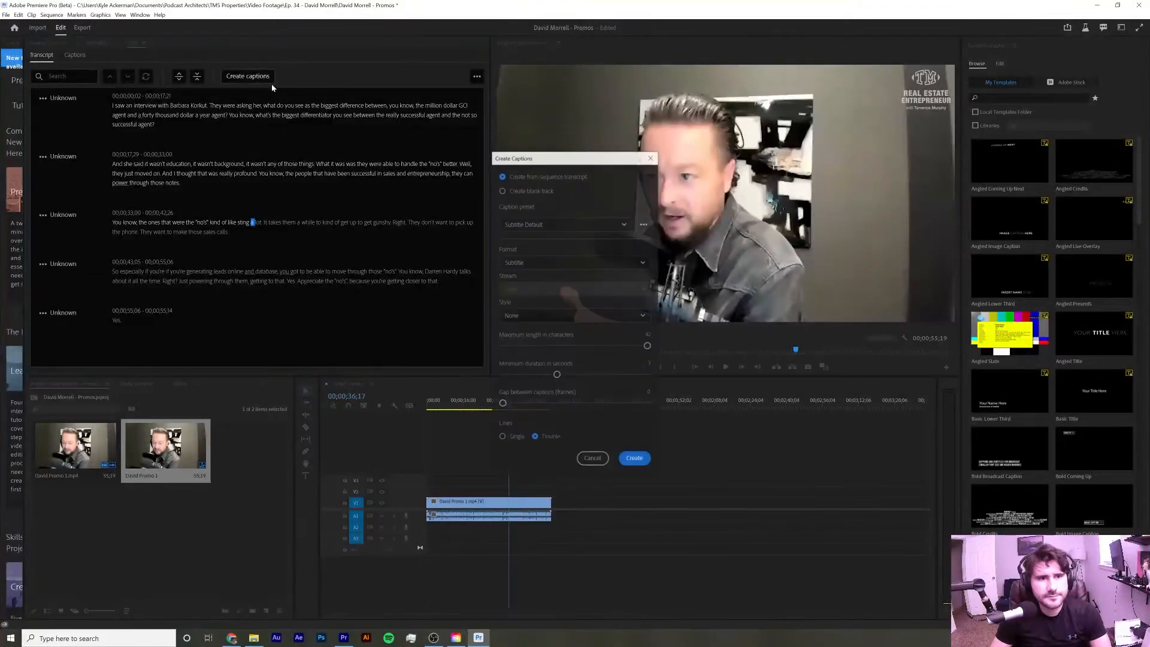
{"action": "left_click", "coordinate": [601, 225]}
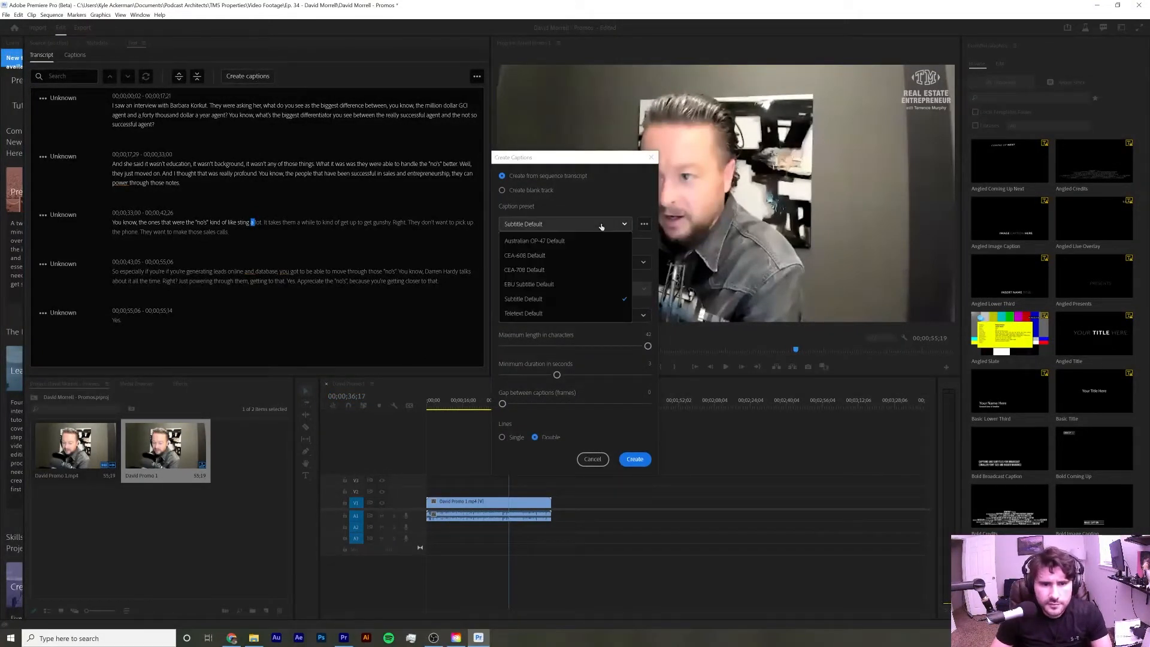
{"action": "left_click", "coordinate": [585, 303]}
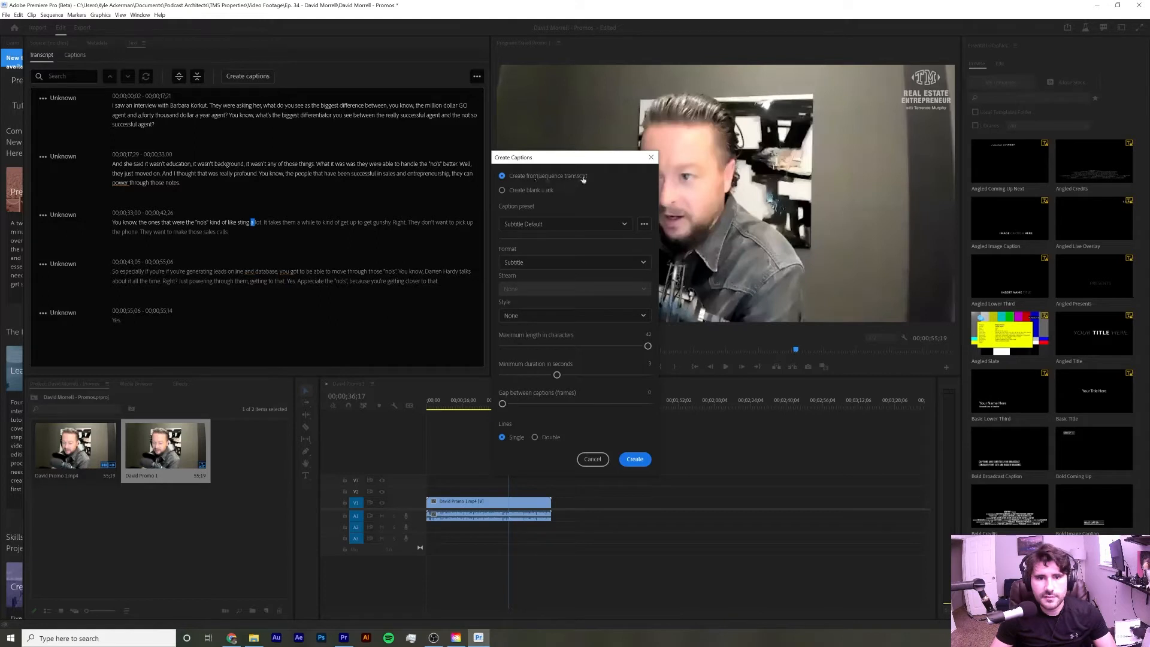
{"action": "left_click", "coordinate": [637, 461]}
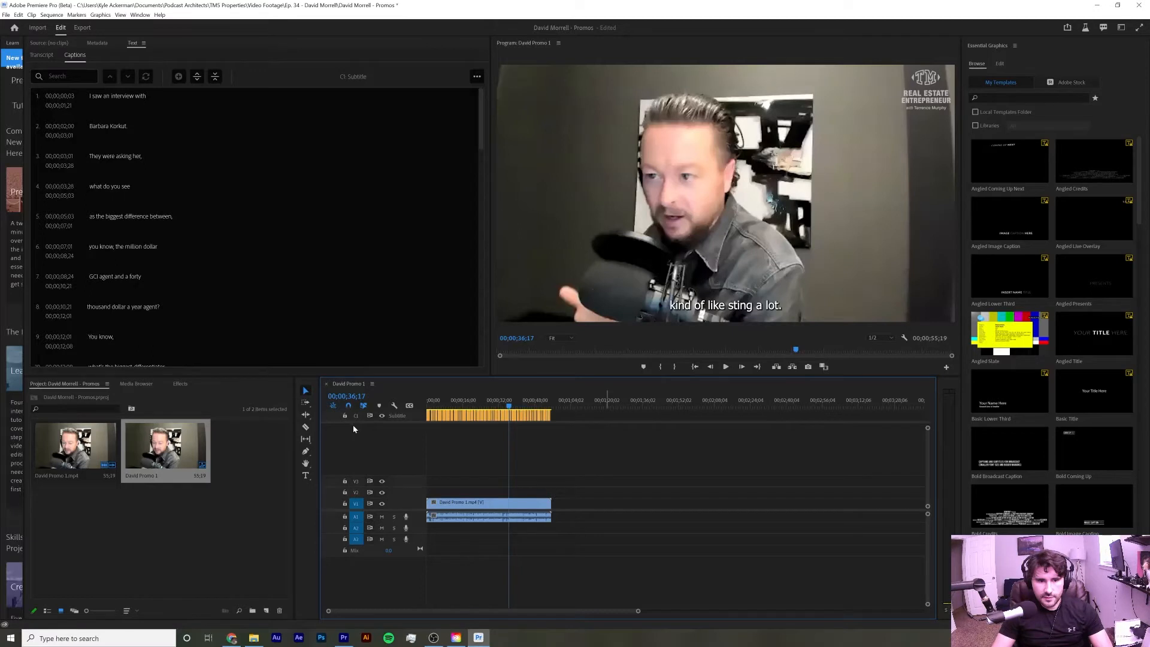
{"action": "scroll", "coordinate": [357, 154], "scroll_direction": "down", "scroll_amount": 10}
{"action": "scroll", "coordinate": [339, 198], "scroll_direction": "up", "scroll_amount": 10}
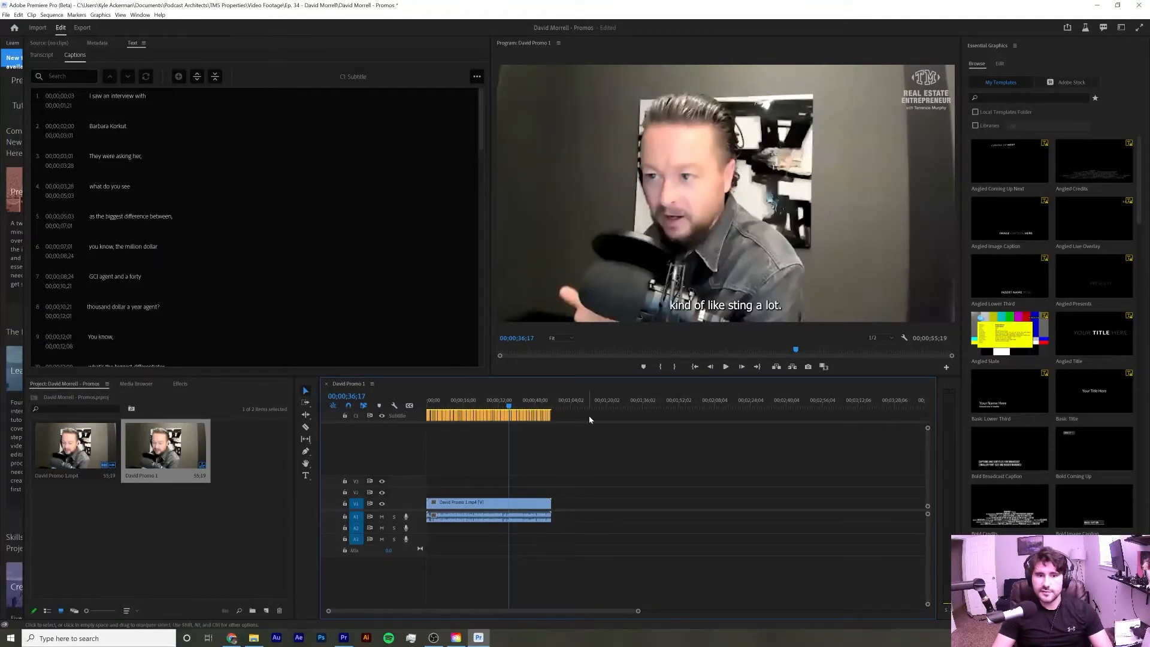
{"action": "left_click", "coordinate": [428, 406]}
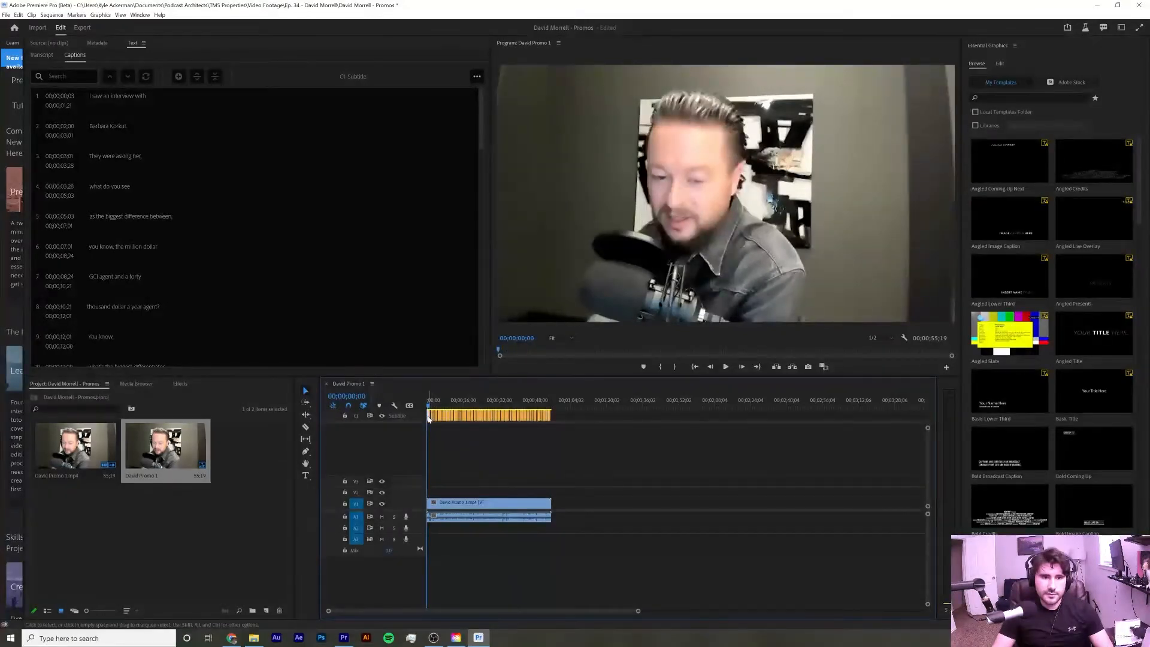
{"action": "left_click", "coordinate": [428, 416]}
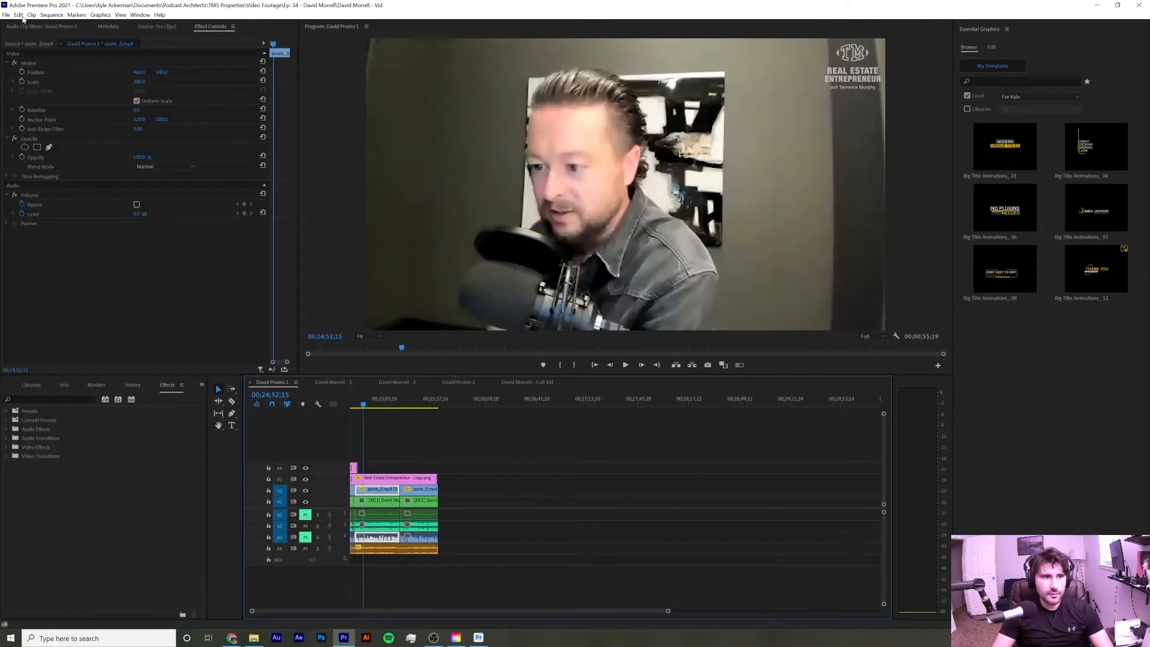
{"action": "left_click", "coordinate": [6, 15]}
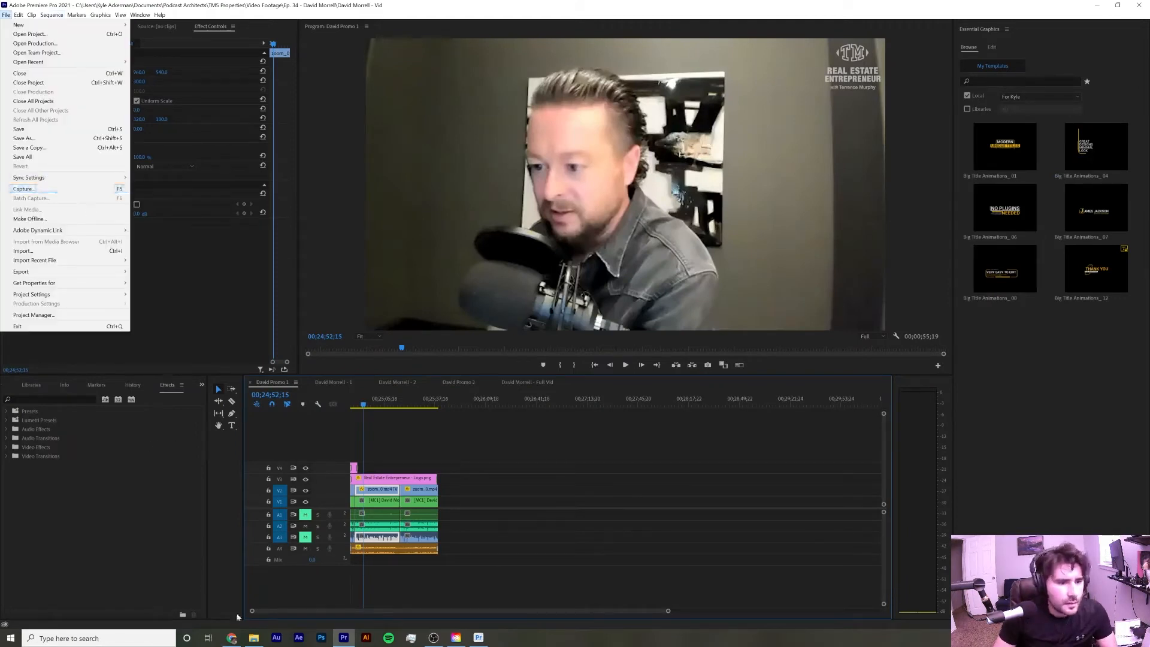
{"action": "left_click", "coordinate": [16, 25]}
{"action": "left_click", "coordinate": [6, 14]}
{"action": "mouse_move", "coordinate": [124, 63]}
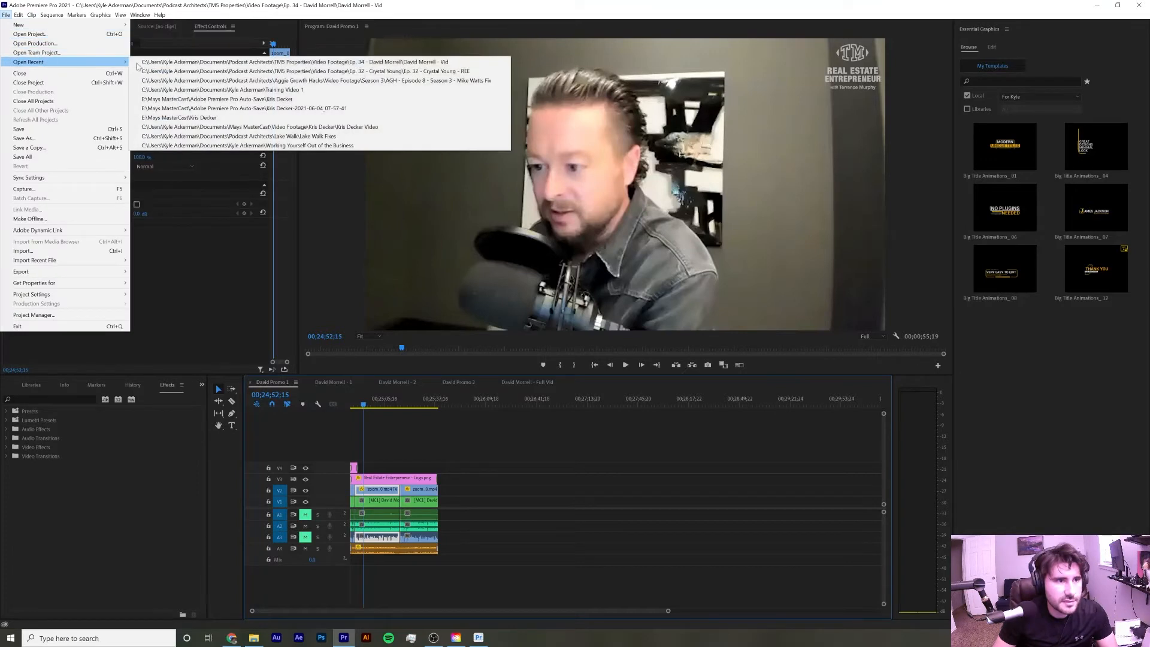
{"action": "left_click", "coordinate": [334, 72]}
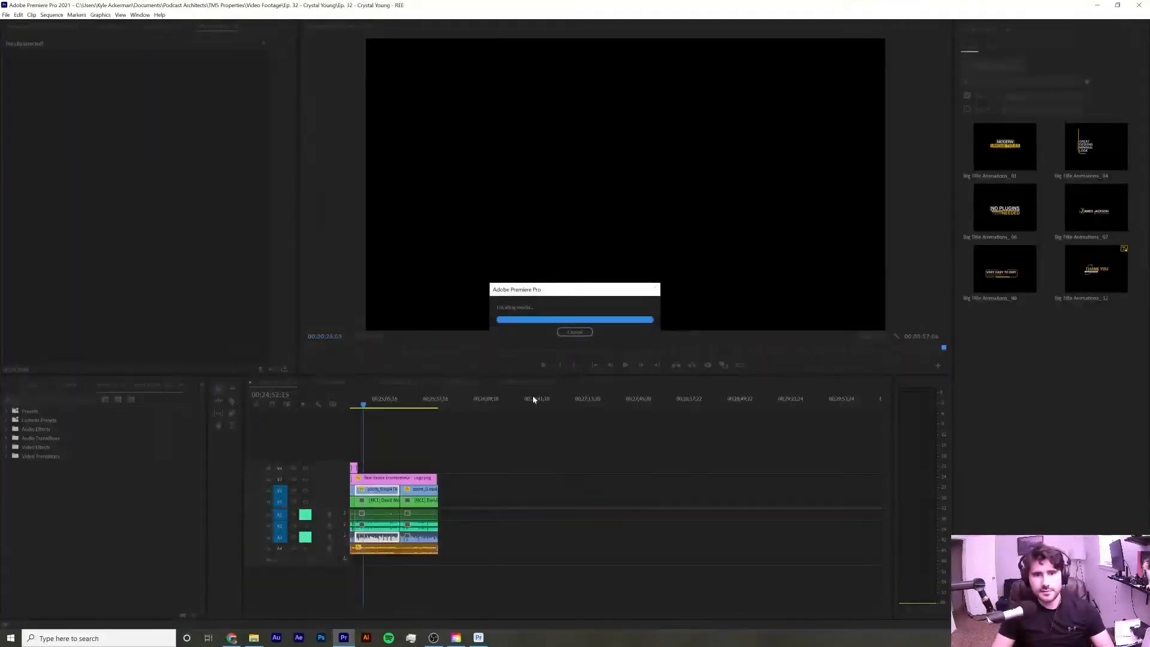
{"action": "left_click", "coordinate": [519, 372]}
{"action": "left_click", "coordinate": [372, 407]}
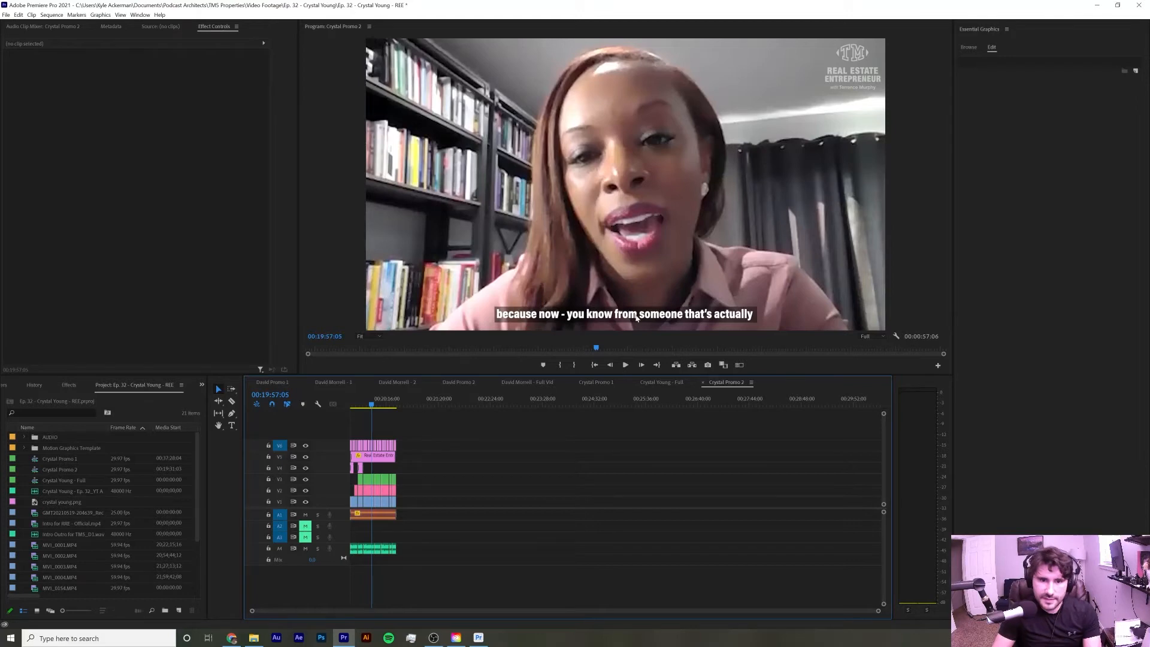
{"action": "left_click", "coordinate": [662, 317]}
{"action": "double_click", "coordinate": [662, 317]}
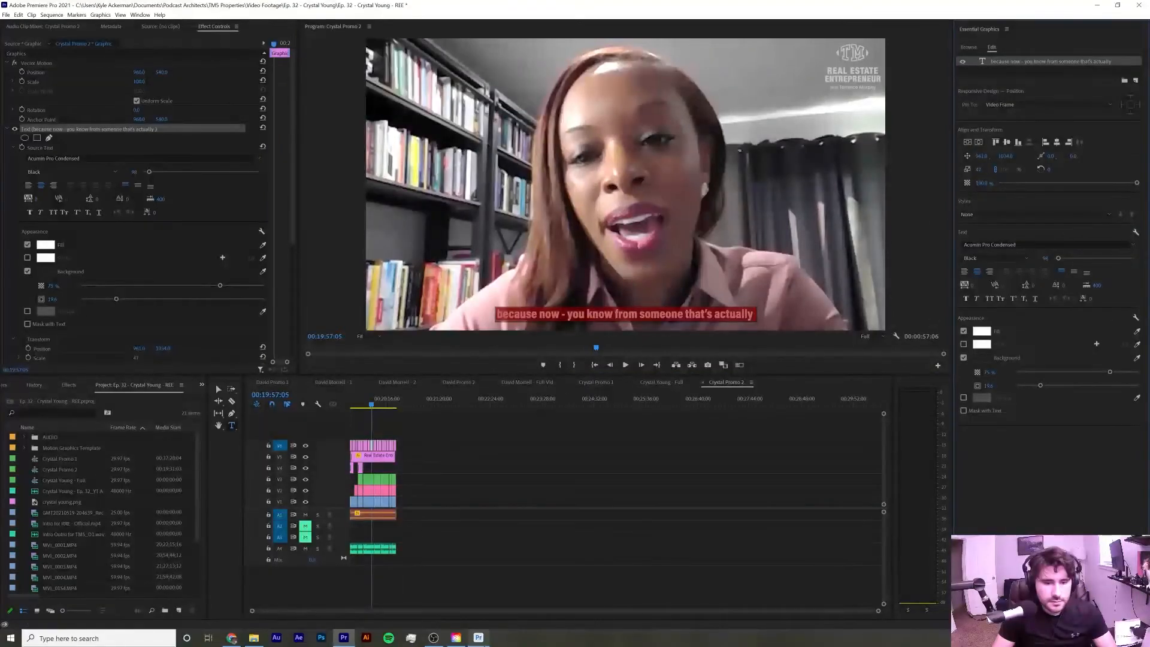
Back in the Beta project, set the caption font to Acumin Pro Condensed with the Black style
{"action": "key", "text": "alt+Tab"}
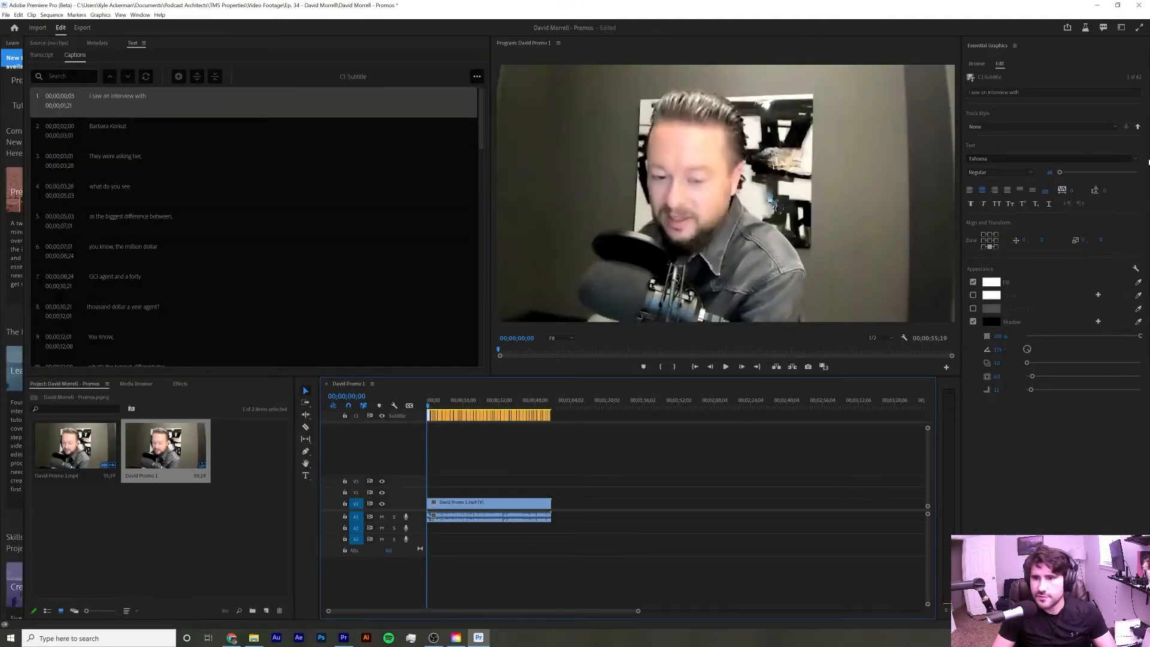
{"action": "left_click", "coordinate": [1133, 158]}
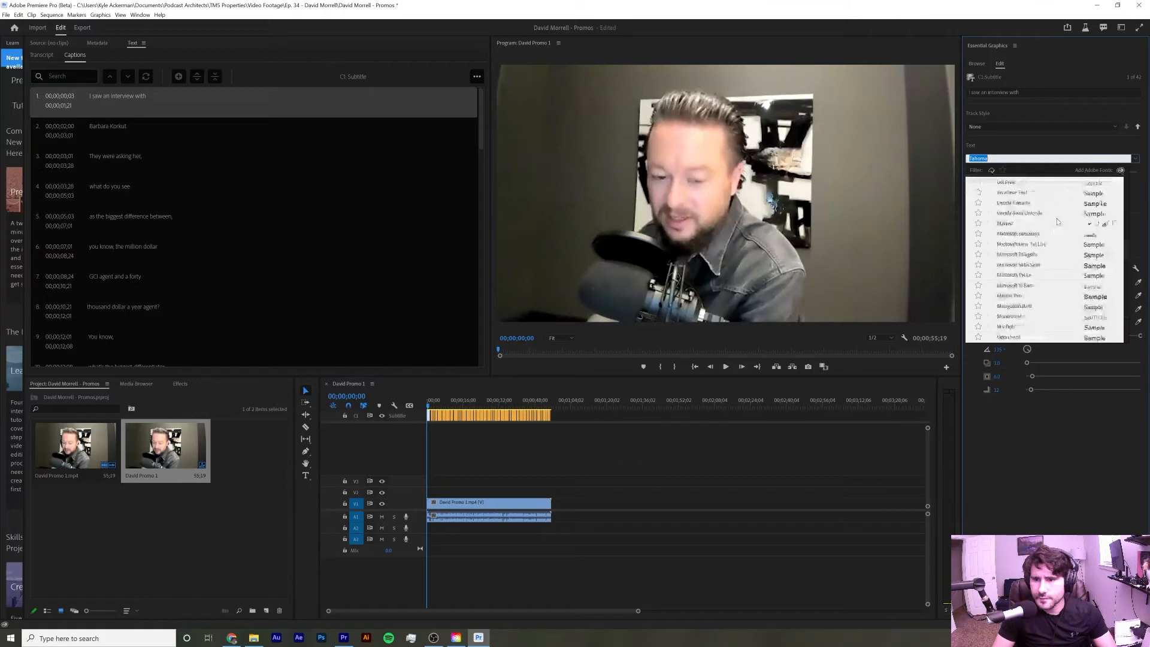
{"action": "scroll", "coordinate": [1065, 215], "scroll_direction": "up", "scroll_amount": 3}
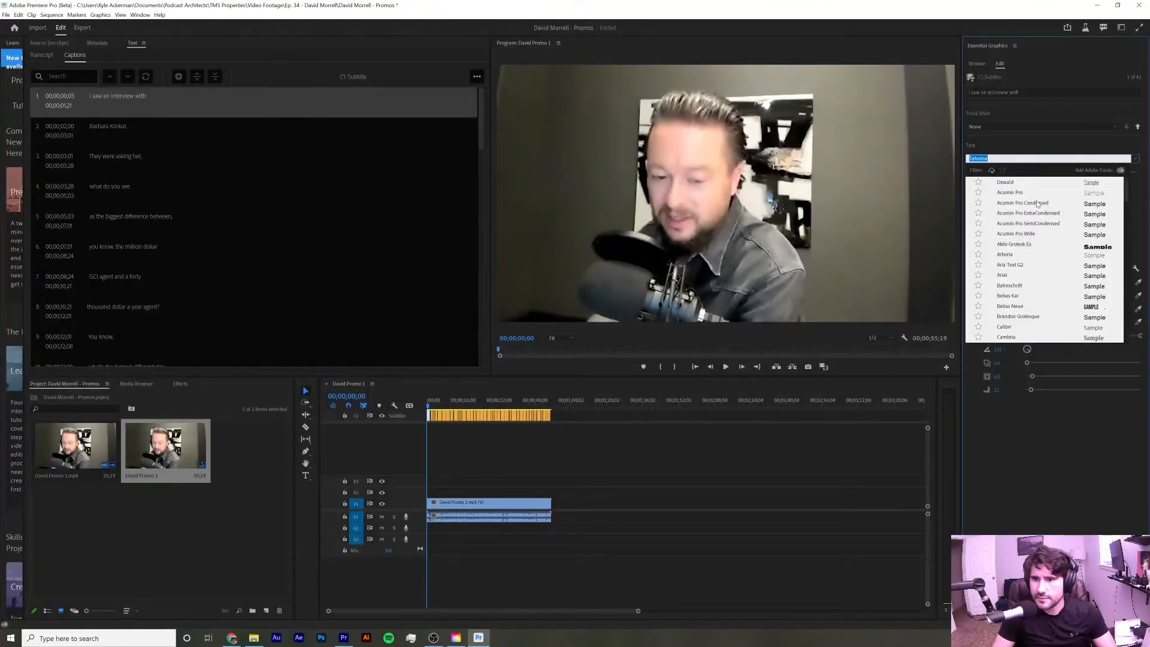
{"action": "left_click", "coordinate": [1038, 203]}
{"action": "left_click", "coordinate": [1027, 174]}
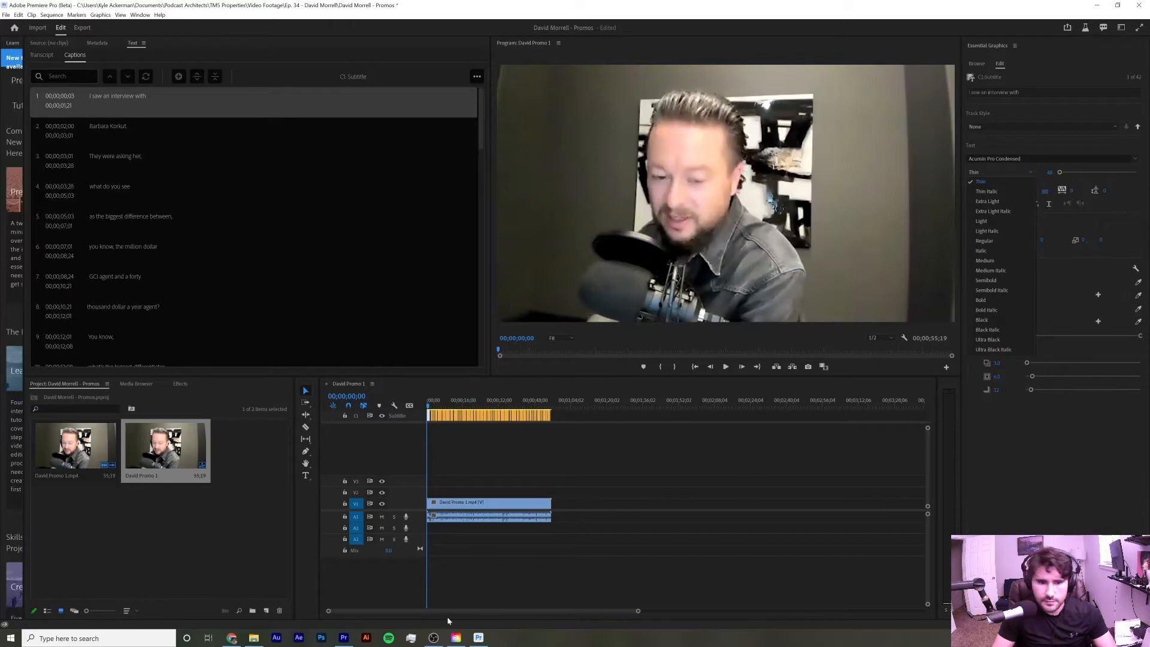
{"action": "left_click", "coordinate": [343, 638]}
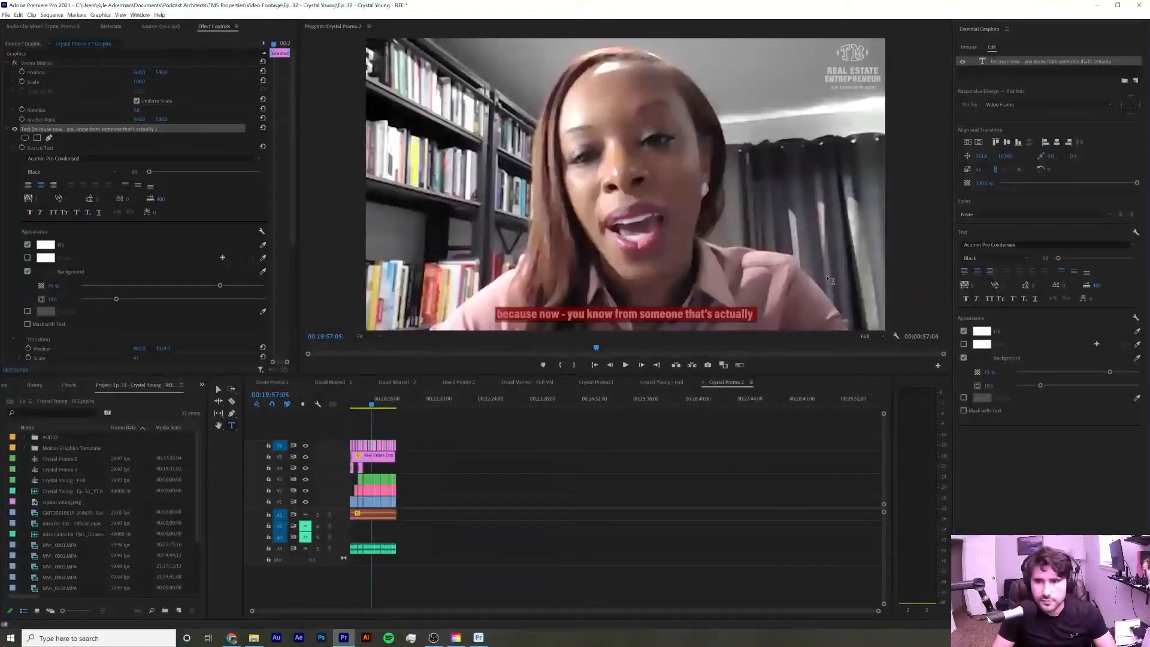
{"action": "key", "text": "alt+Tab"}
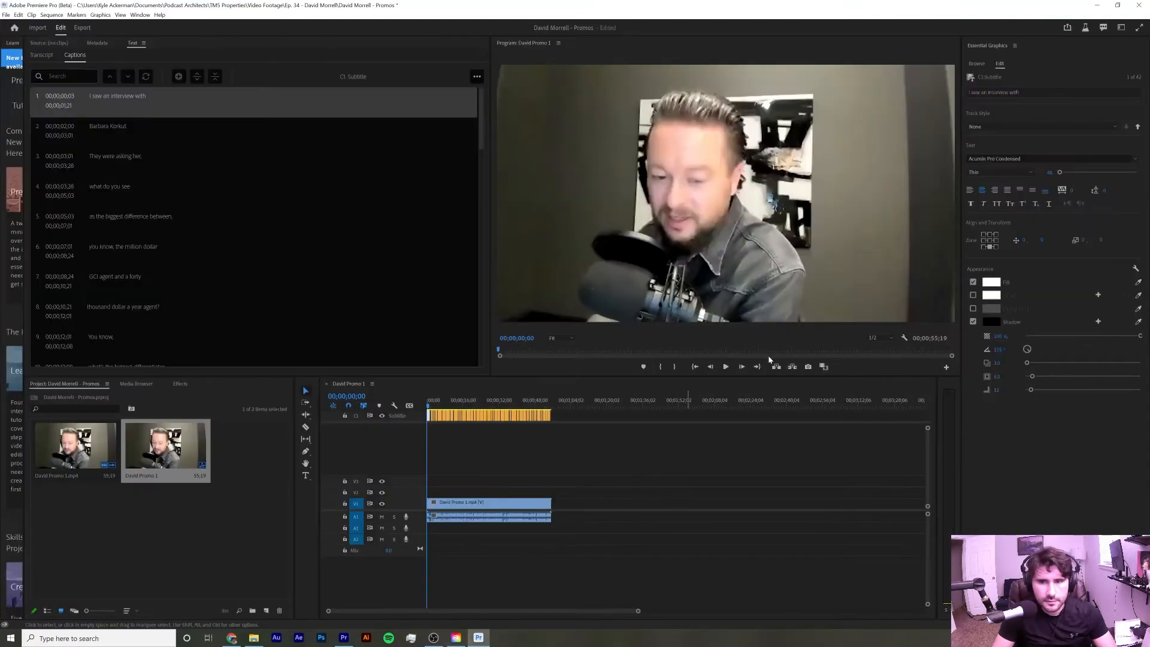
{"action": "left_click", "coordinate": [1009, 173]}
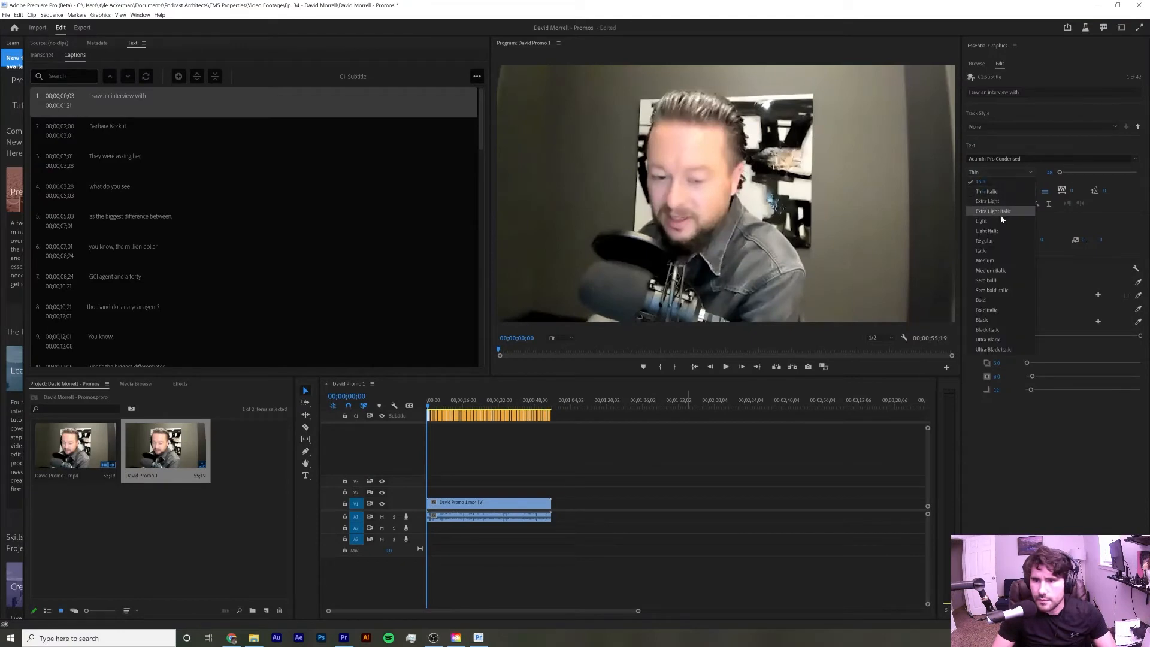
{"action": "left_click", "coordinate": [992, 321]}
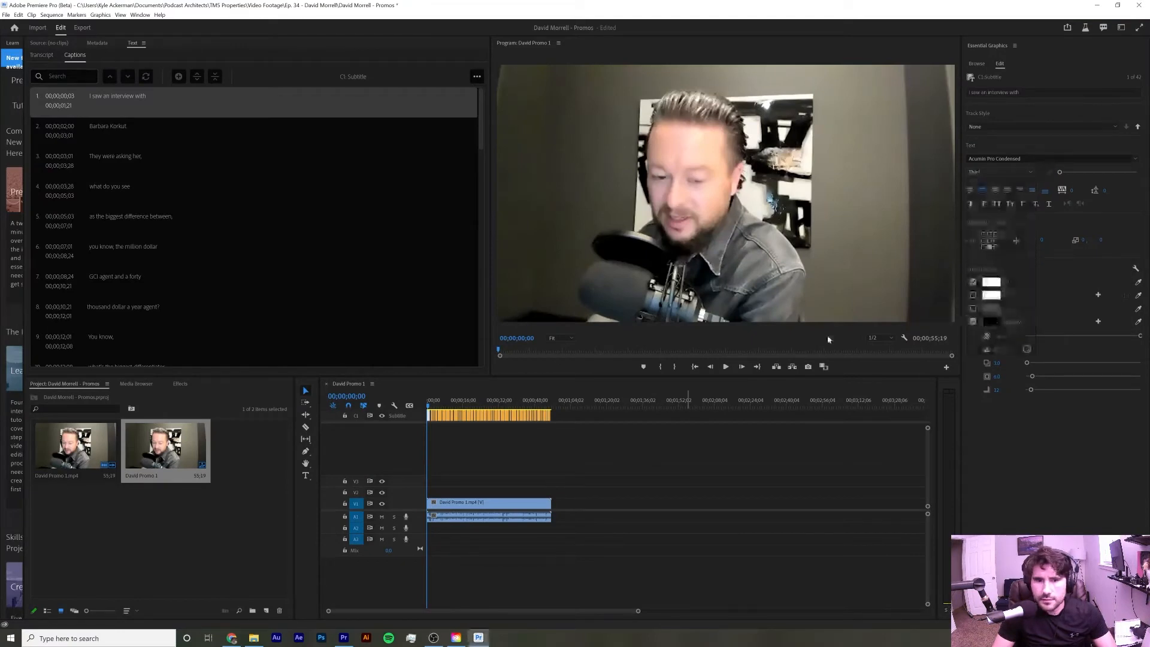
Enable the caption background and set its opacity to 100%
{"action": "left_click", "coordinate": [727, 371]}
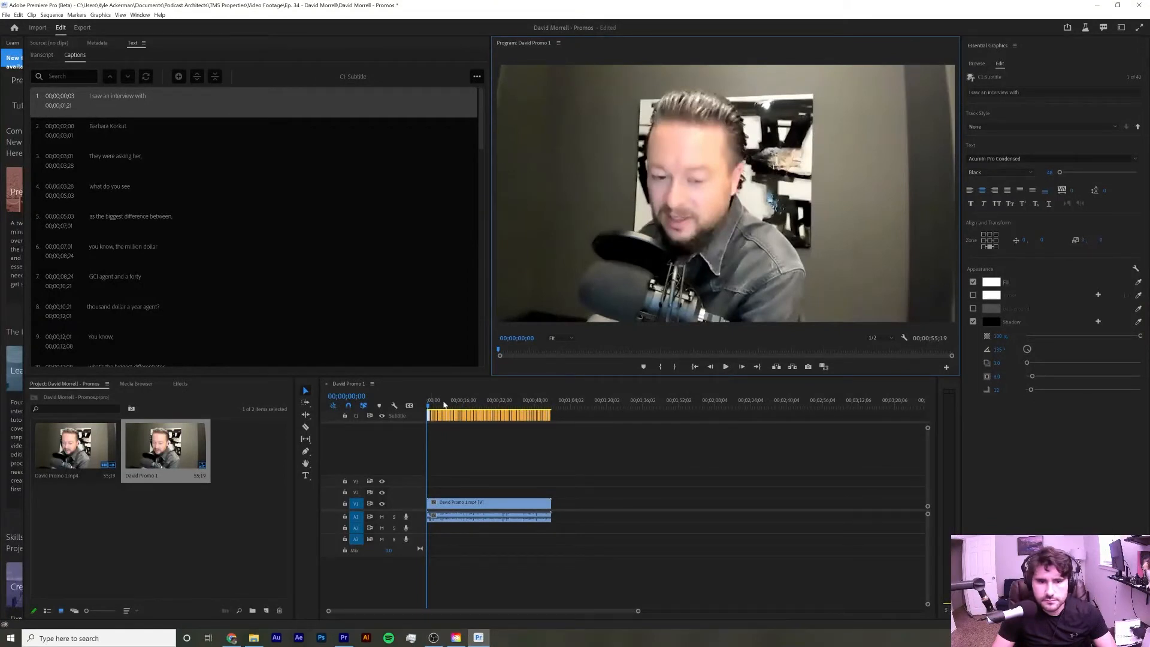
{"action": "left_click_drag", "start_coordinate": [429, 407], "coordinate": [428, 407]}
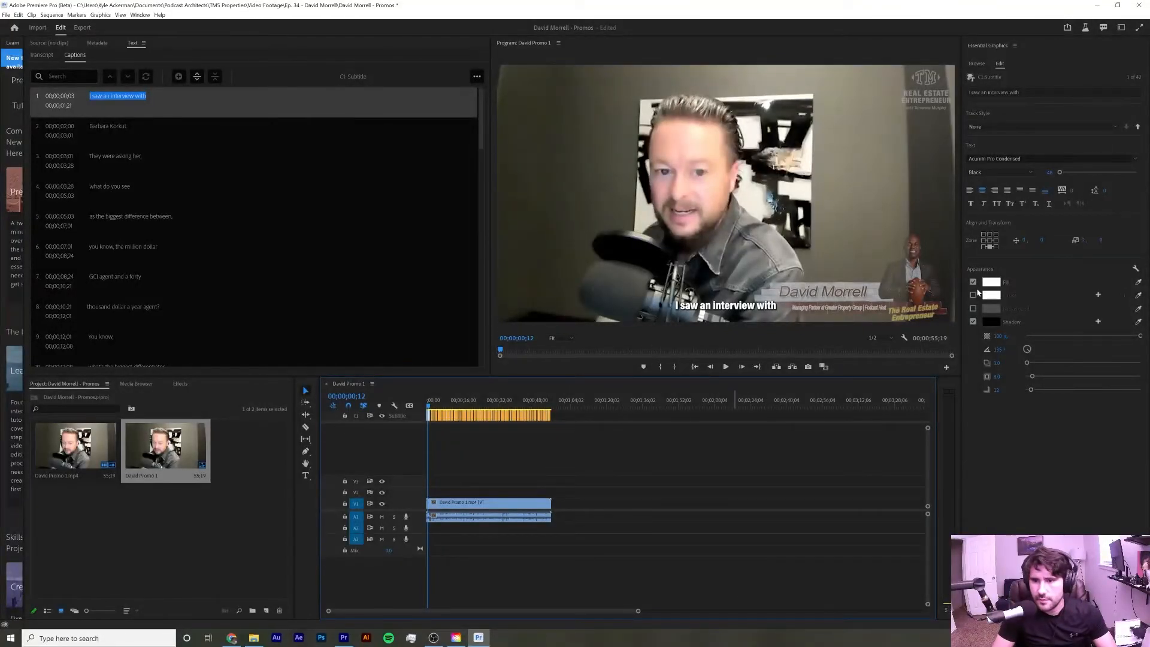
{"action": "left_click", "coordinate": [974, 309]}
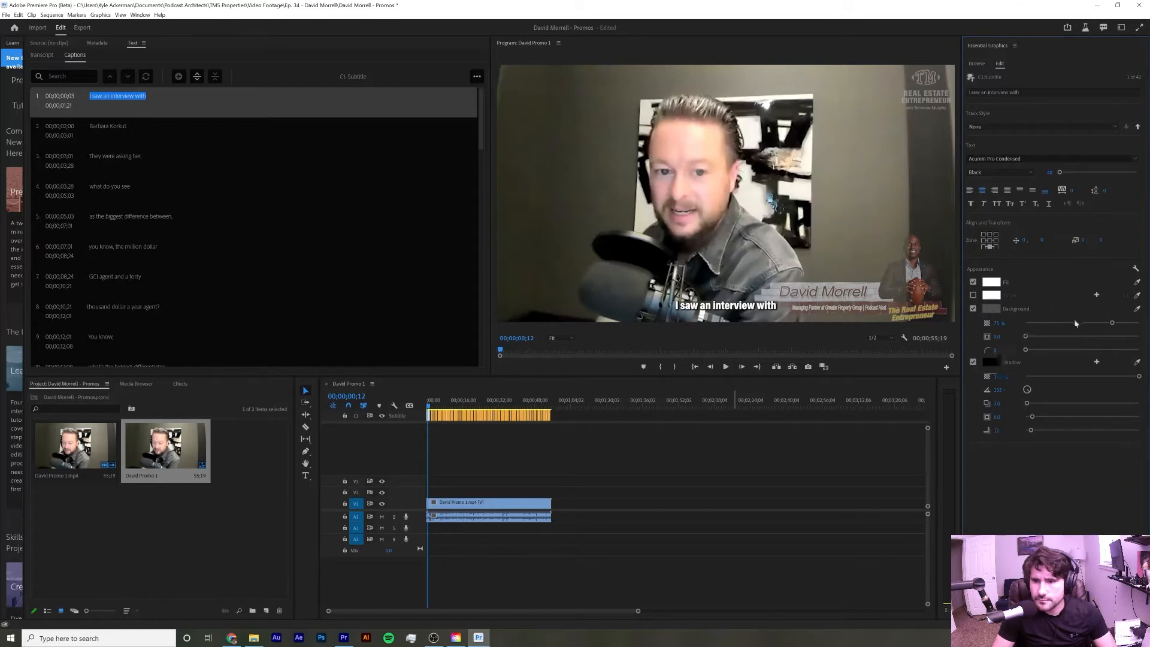
{"action": "left_click_drag", "start_coordinate": [1112, 323], "coordinate": [1148, 327]}
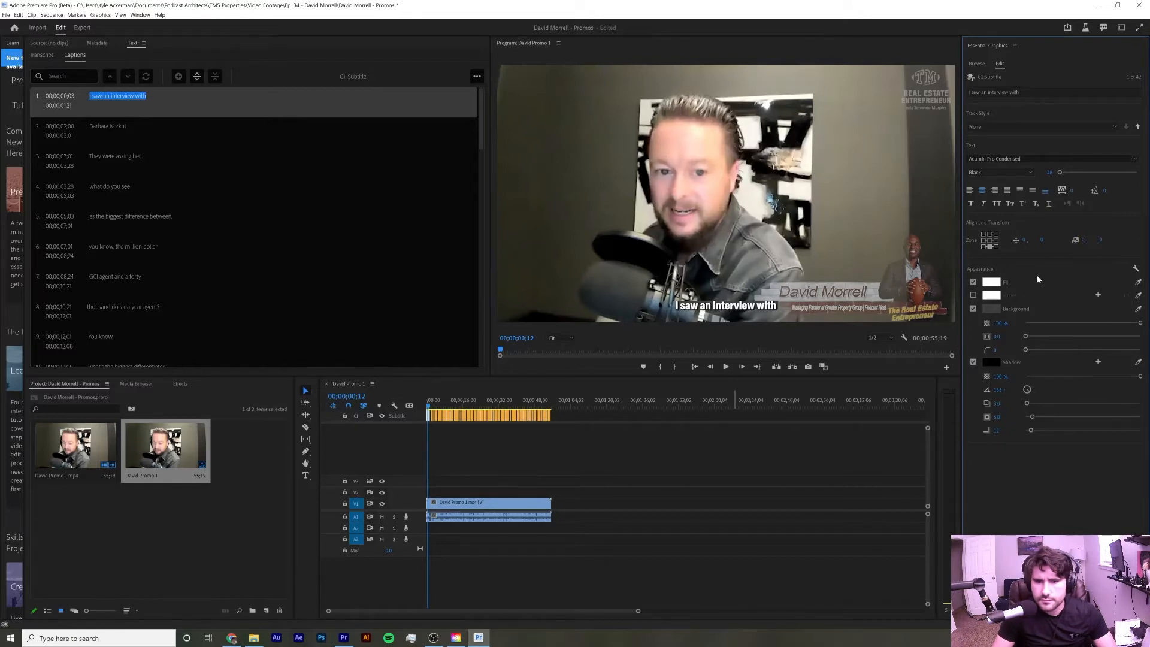
Play the sequence briefly and save the project
{"action": "left_click", "coordinate": [725, 367]}
{"action": "left_click", "coordinate": [725, 369]}
{"action": "key", "text": "ctrl+s"}
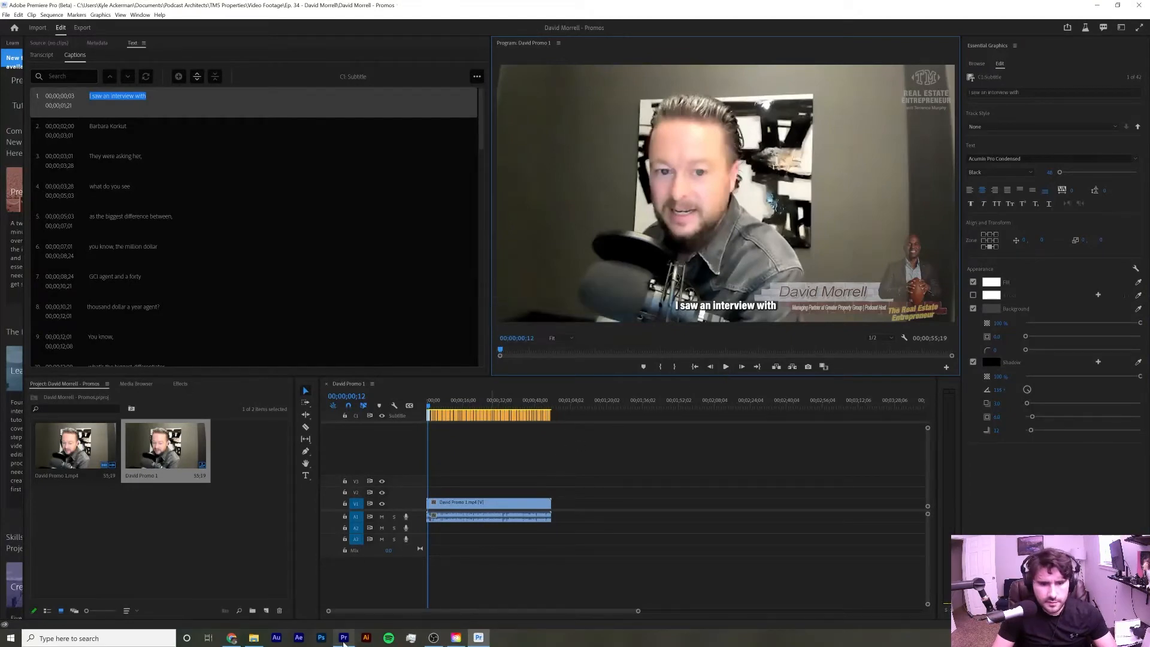
{"action": "left_click", "coordinate": [456, 637]}
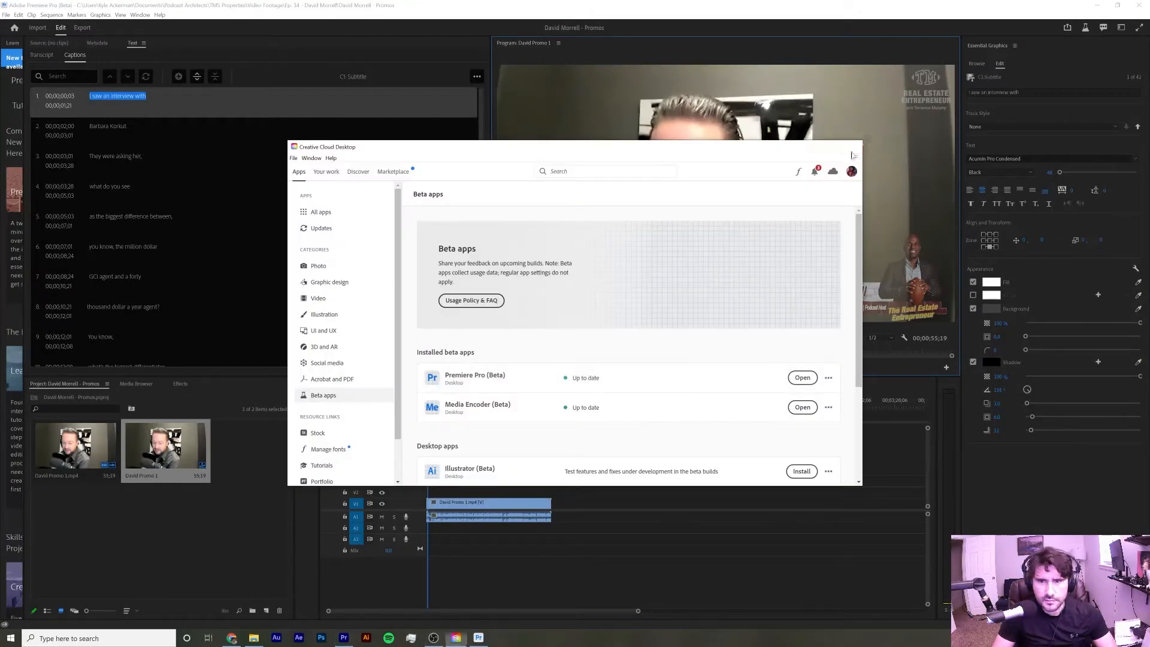
{"action": "left_click", "coordinate": [456, 637]}
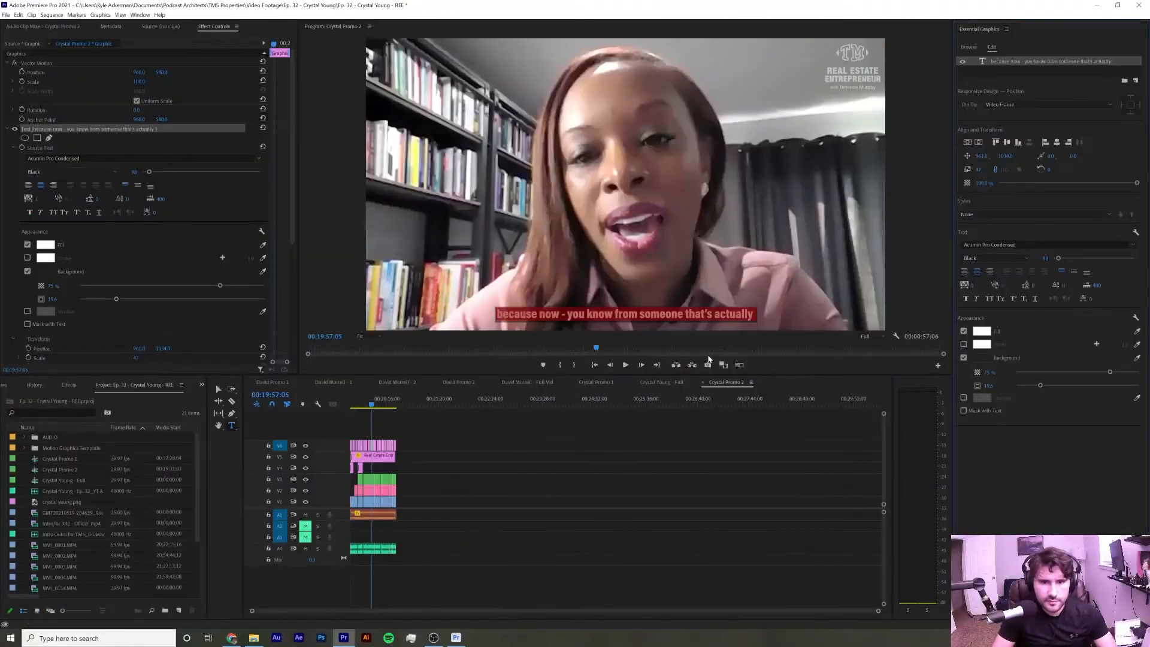
{"action": "right_click", "coordinate": [164, 385]}
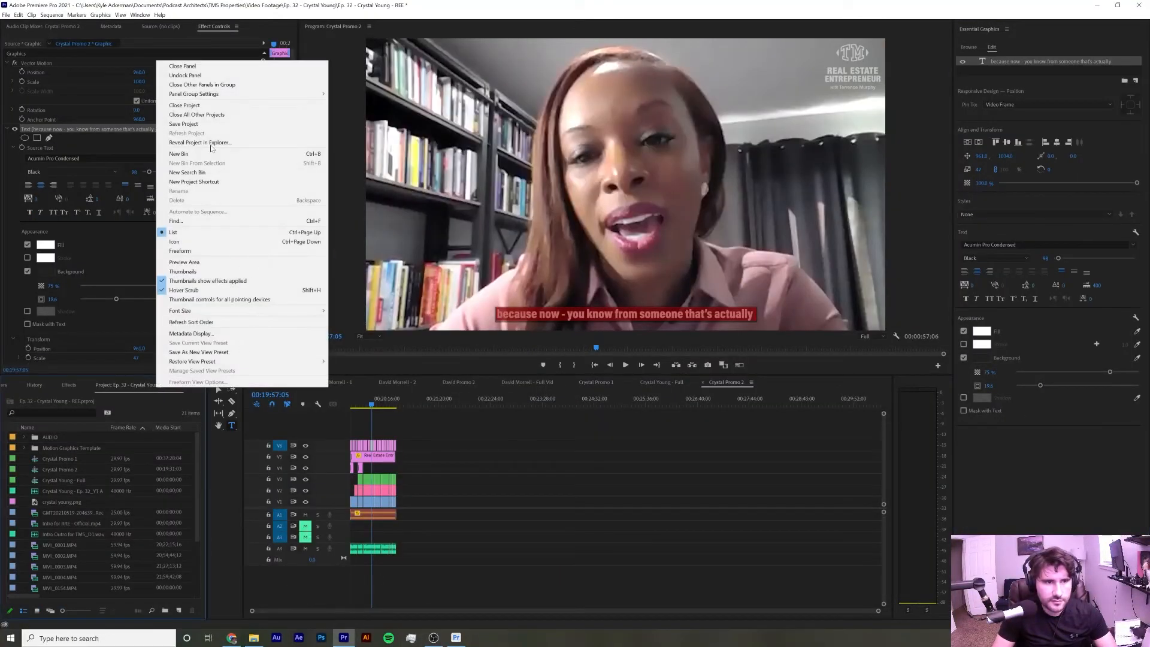
{"action": "left_click", "coordinate": [209, 107]}
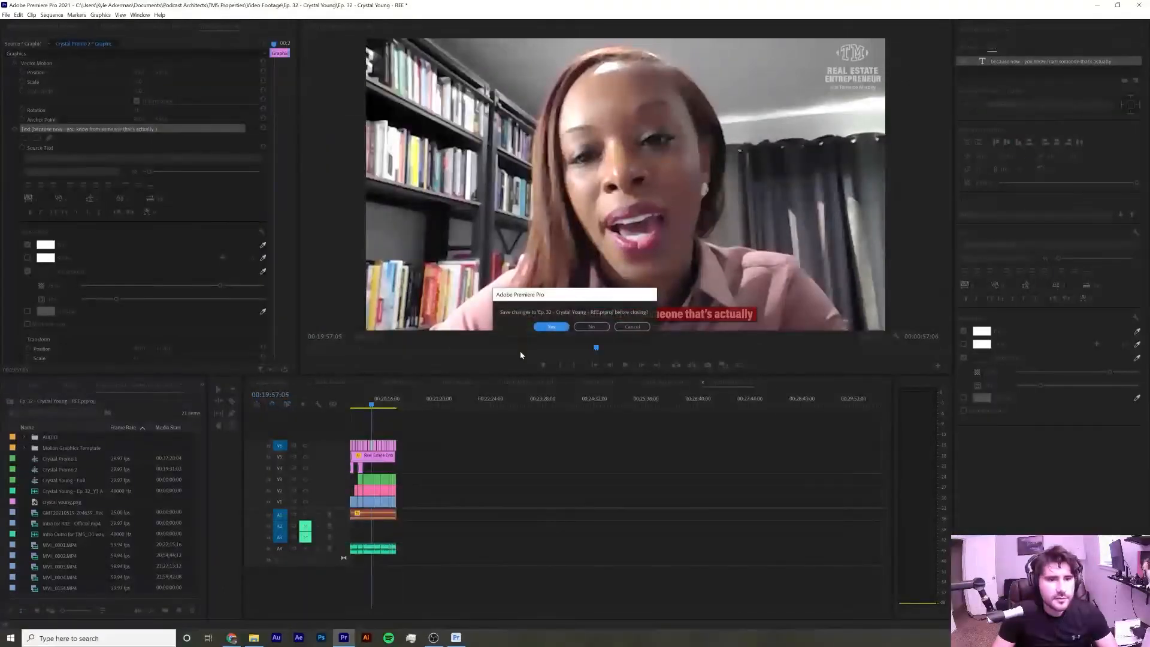
{"action": "left_click", "coordinate": [551, 327]}
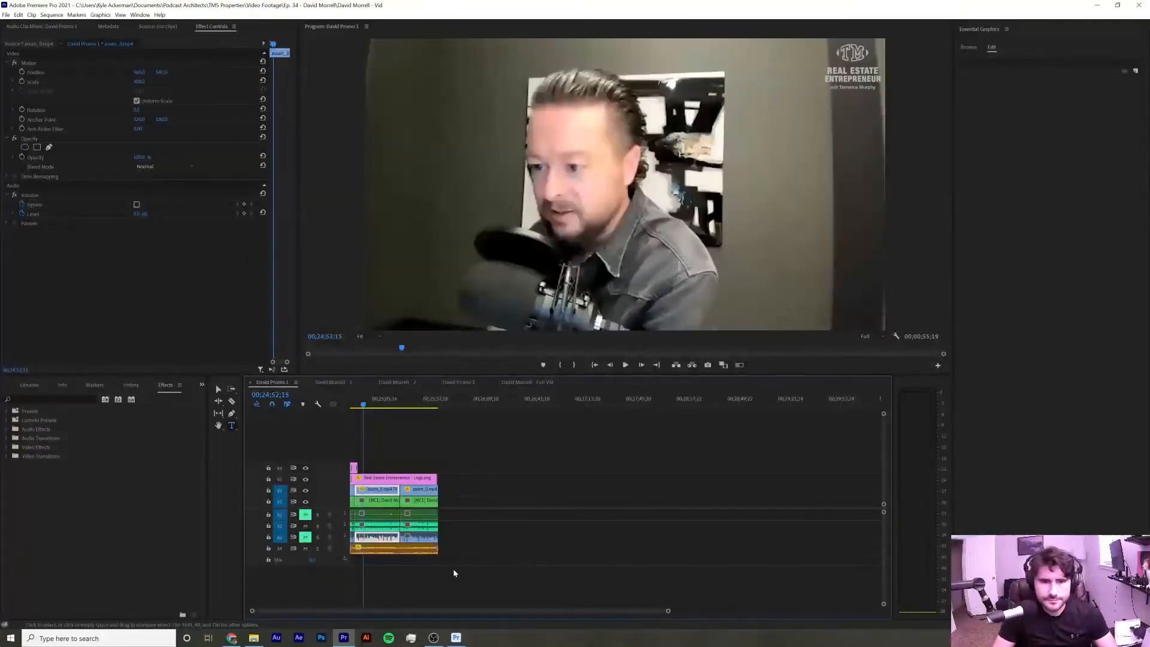
Return to the Beta project and set the caption background colour in the Color Picker
{"action": "left_click", "coordinate": [456, 637]}
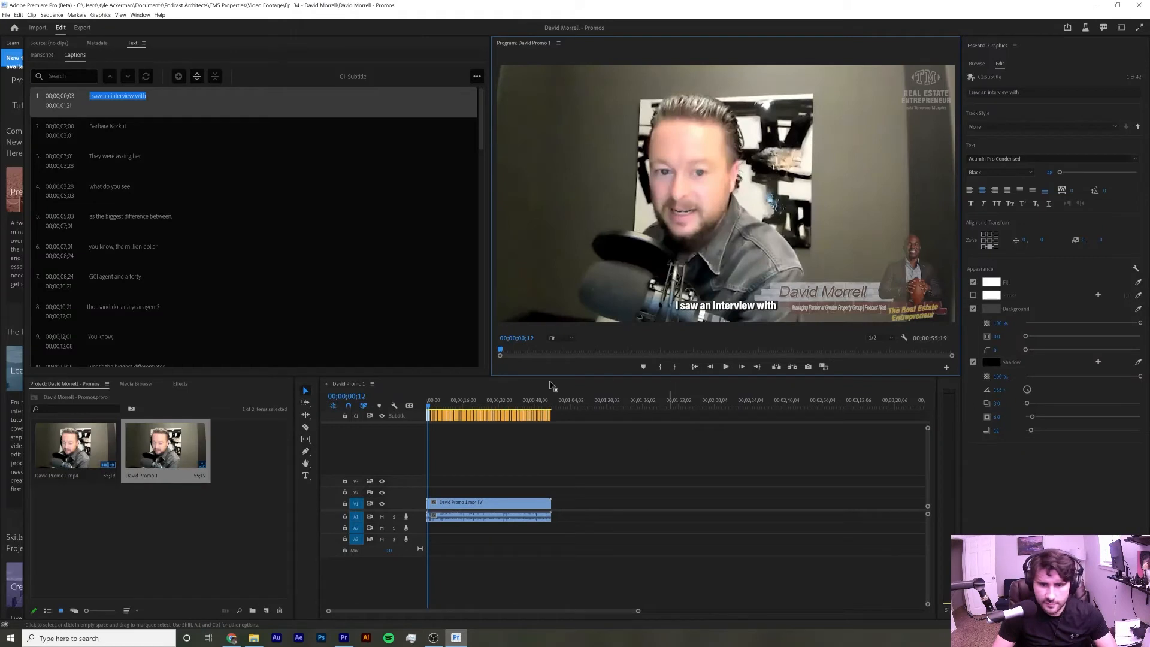
{"action": "left_click", "coordinate": [726, 367]}
{"action": "left_click", "coordinate": [727, 367]}
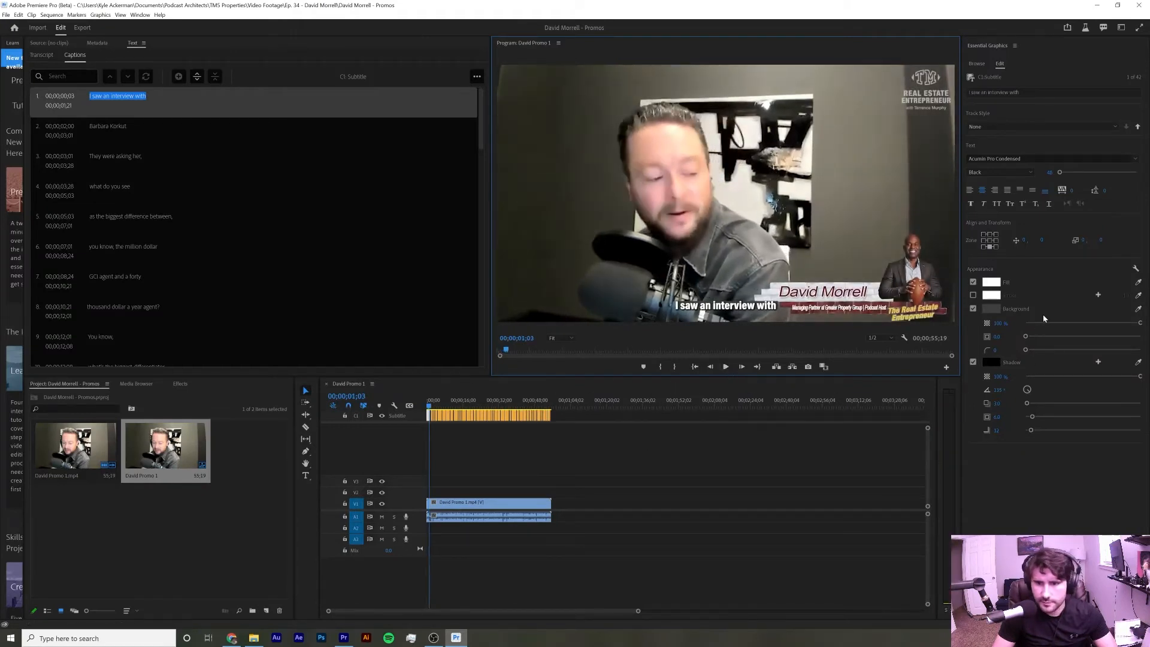
{"action": "left_click", "coordinate": [997, 309]}
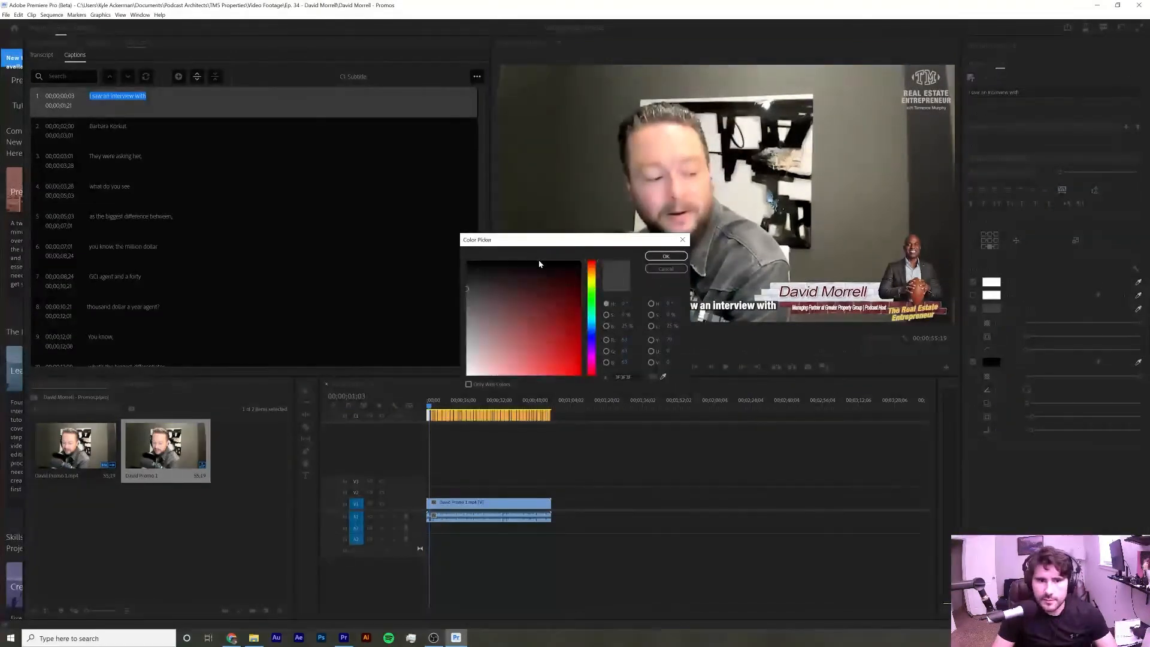
{"action": "left_click", "coordinate": [665, 255]}
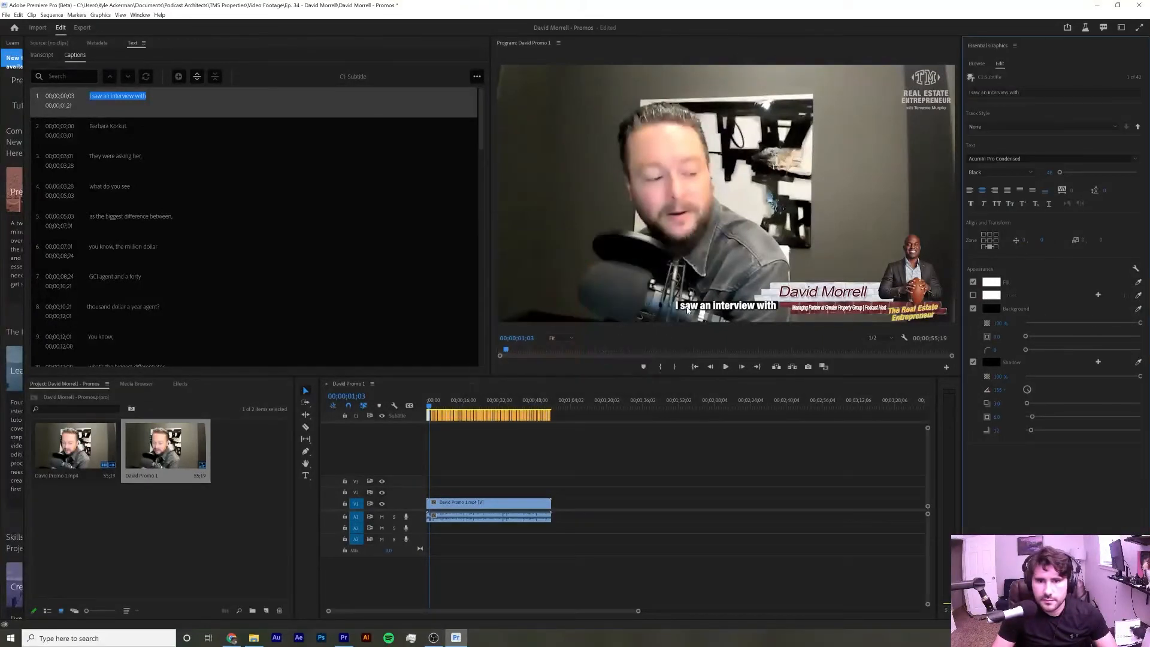
Turn off the caption shadow and slightly enlarge the caption background
{"action": "left_click", "coordinate": [973, 362]}
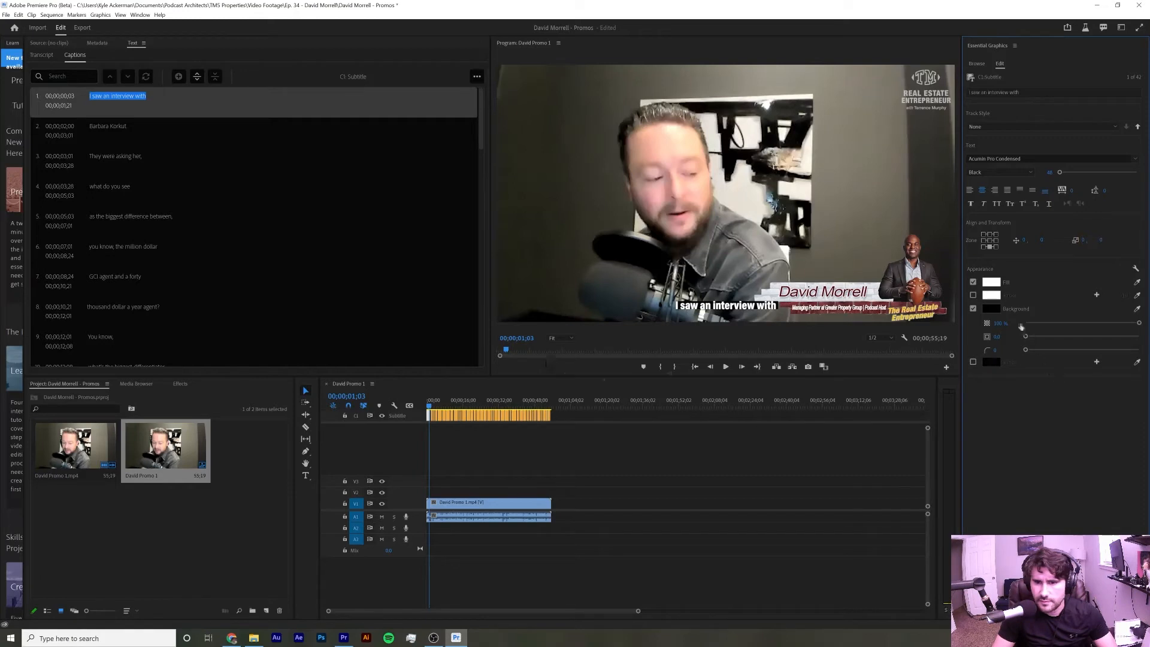
{"action": "left_click_drag", "start_coordinate": [1028, 337], "coordinate": [1033, 337]}
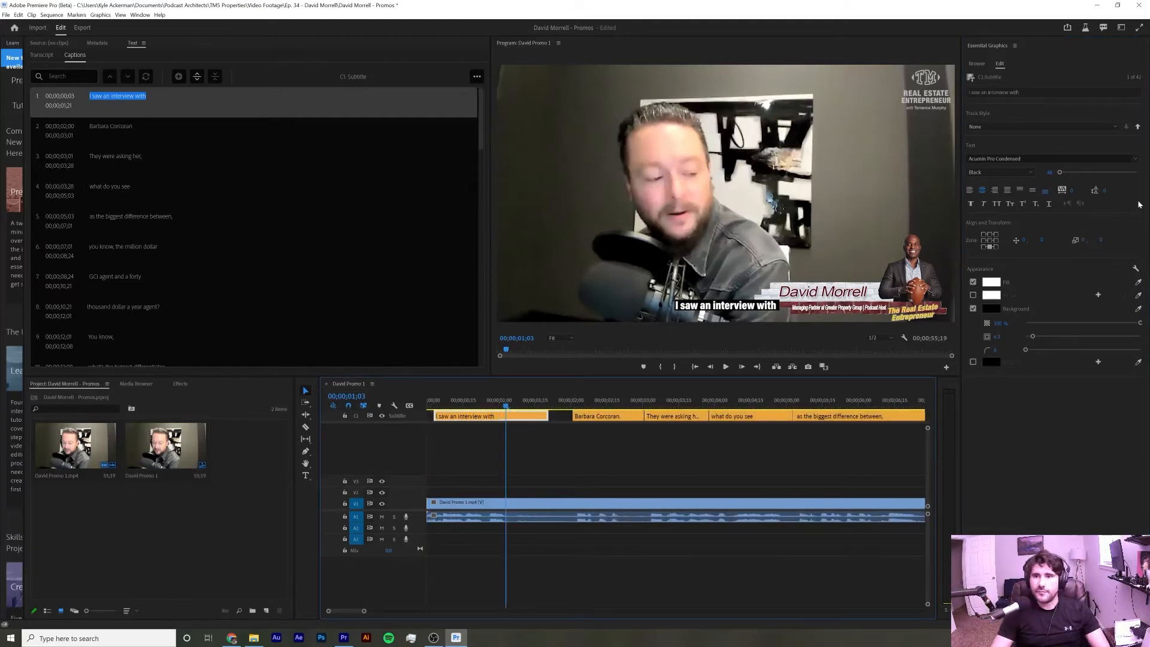
Create a new caption track style named REE - Font from the current formatting
{"action": "left_click", "coordinate": [1038, 126]}
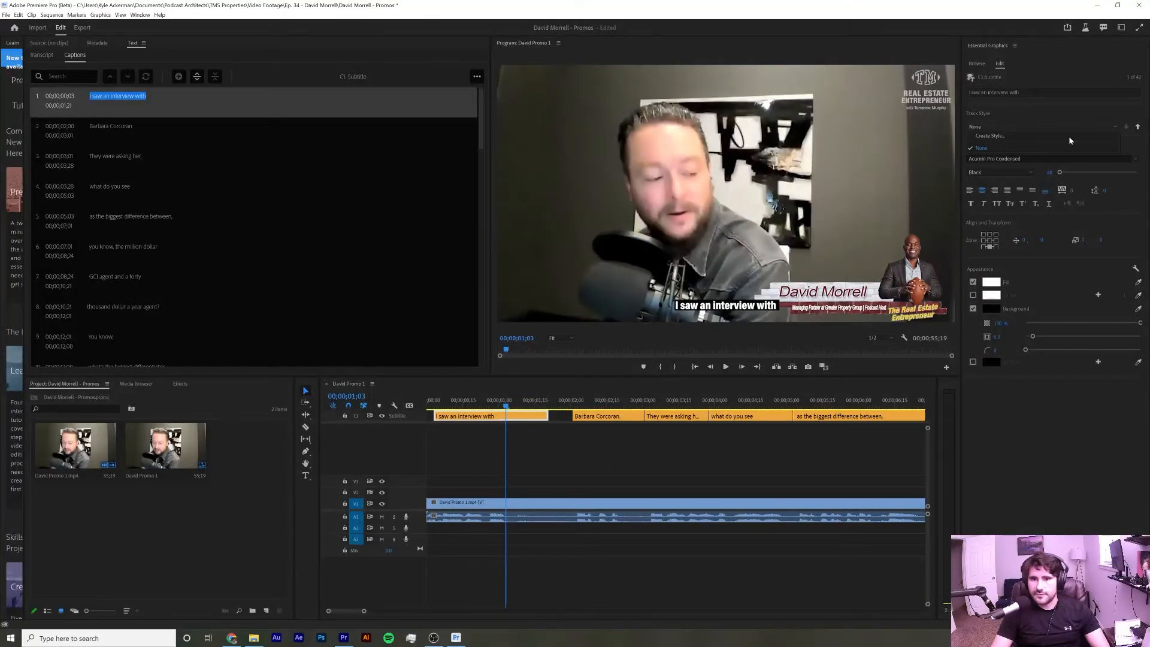
{"action": "left_click", "coordinate": [1064, 136]}
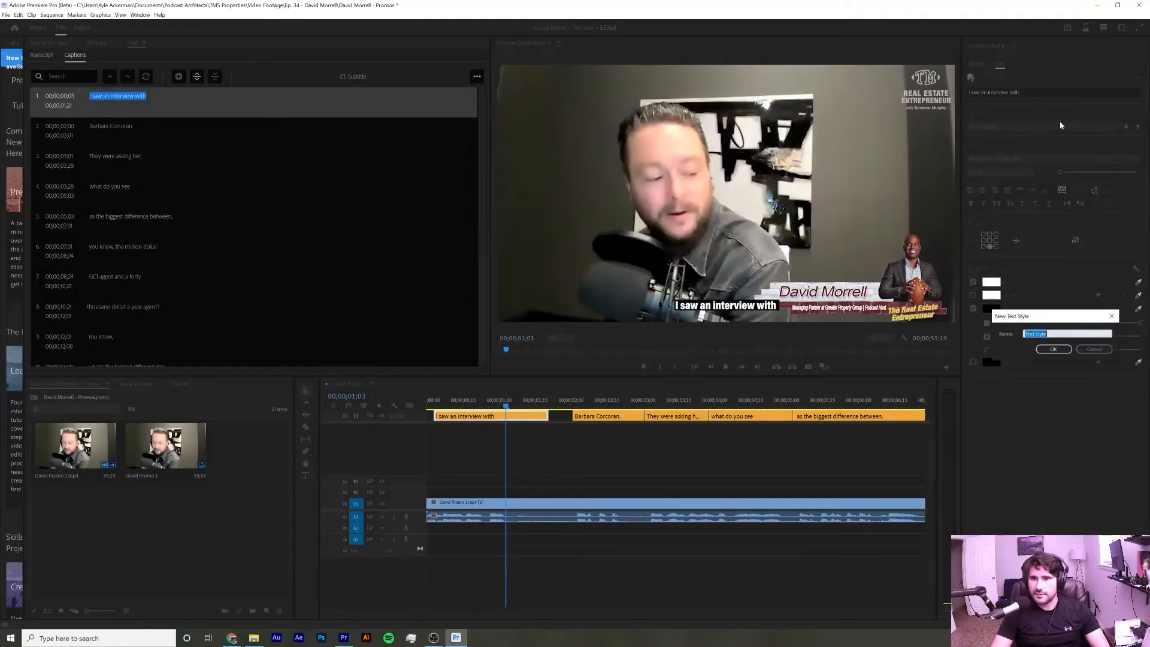
{"action": "type", "text": "REE"}
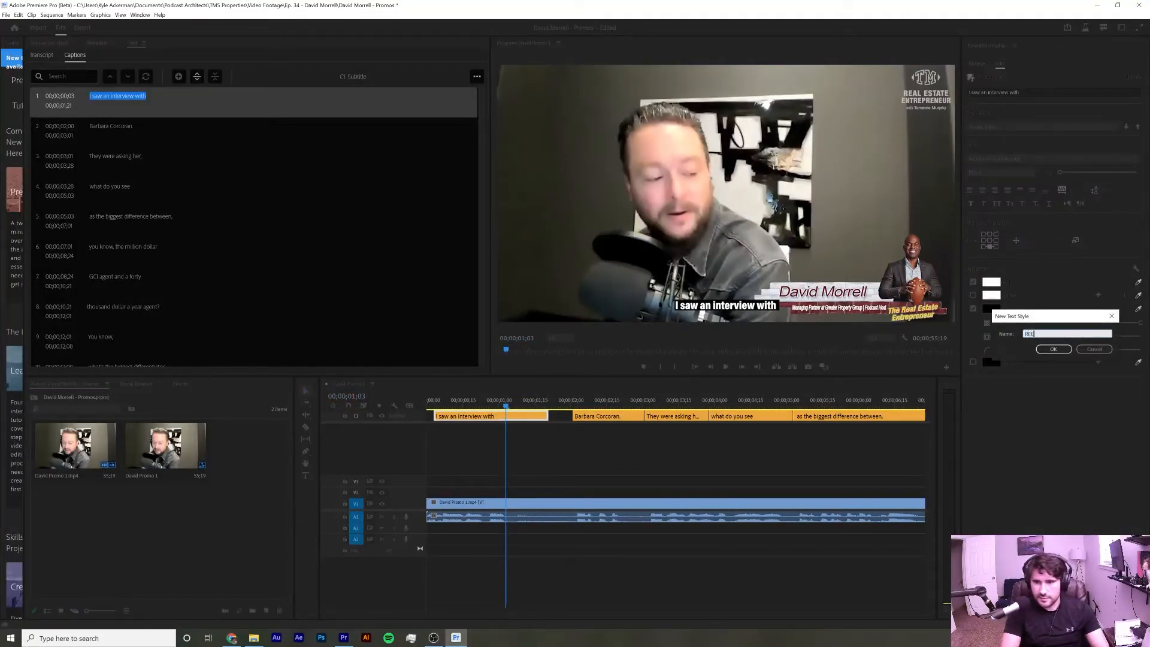
{"action": "type", "text": " - Font"}
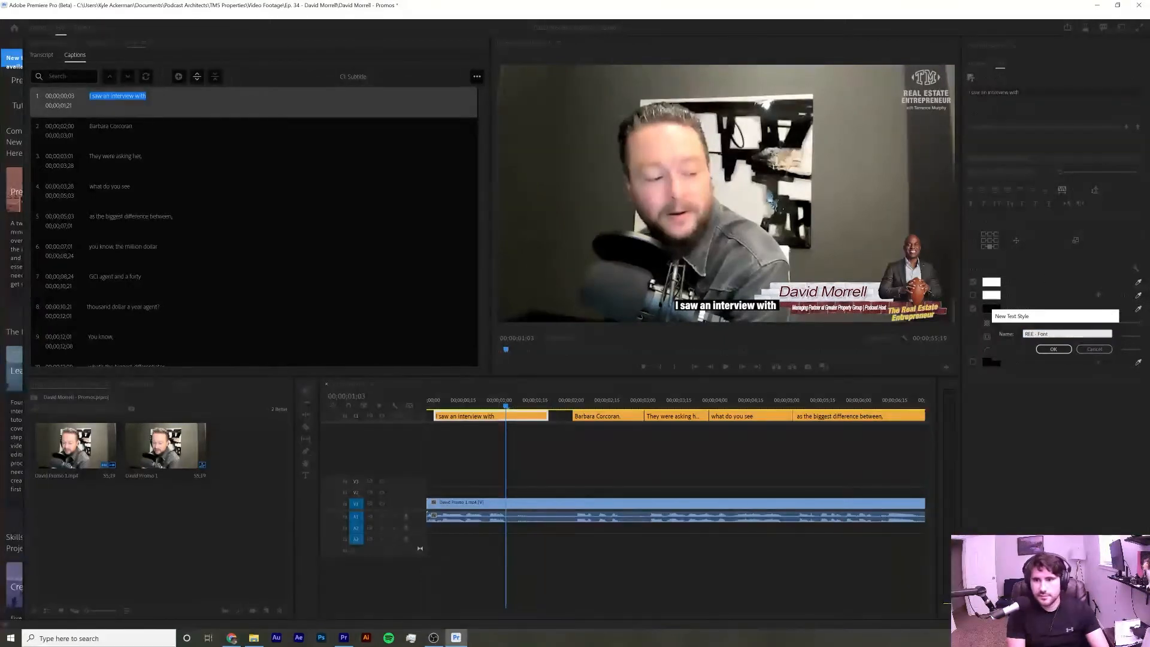
{"action": "key", "text": "Return"}
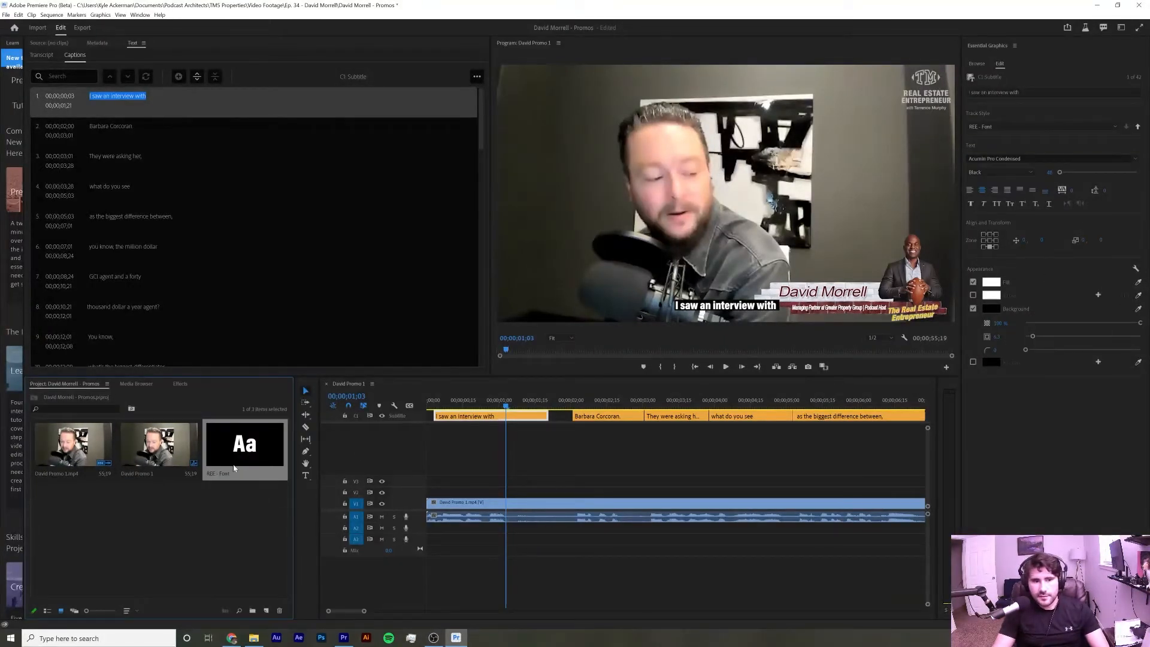
Push the REE - Font style attributes to all captions on the subtitle track
{"action": "left_click", "coordinate": [533, 439]}
{"action": "left_click", "coordinate": [525, 417]}
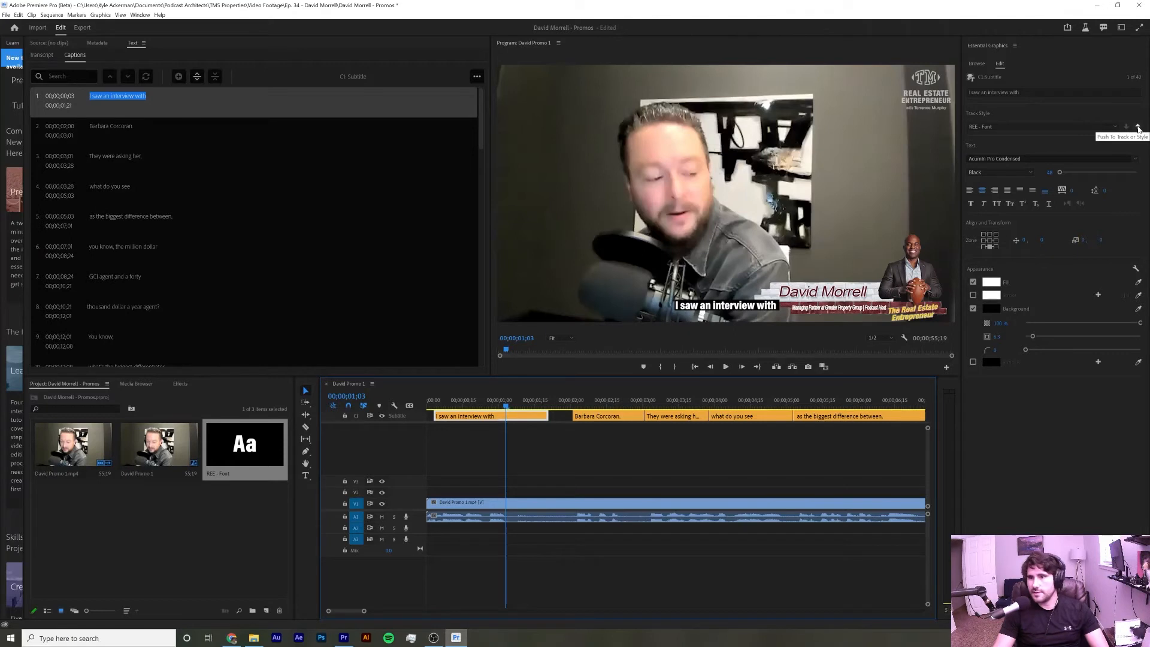
{"action": "left_click", "coordinate": [1138, 128]}
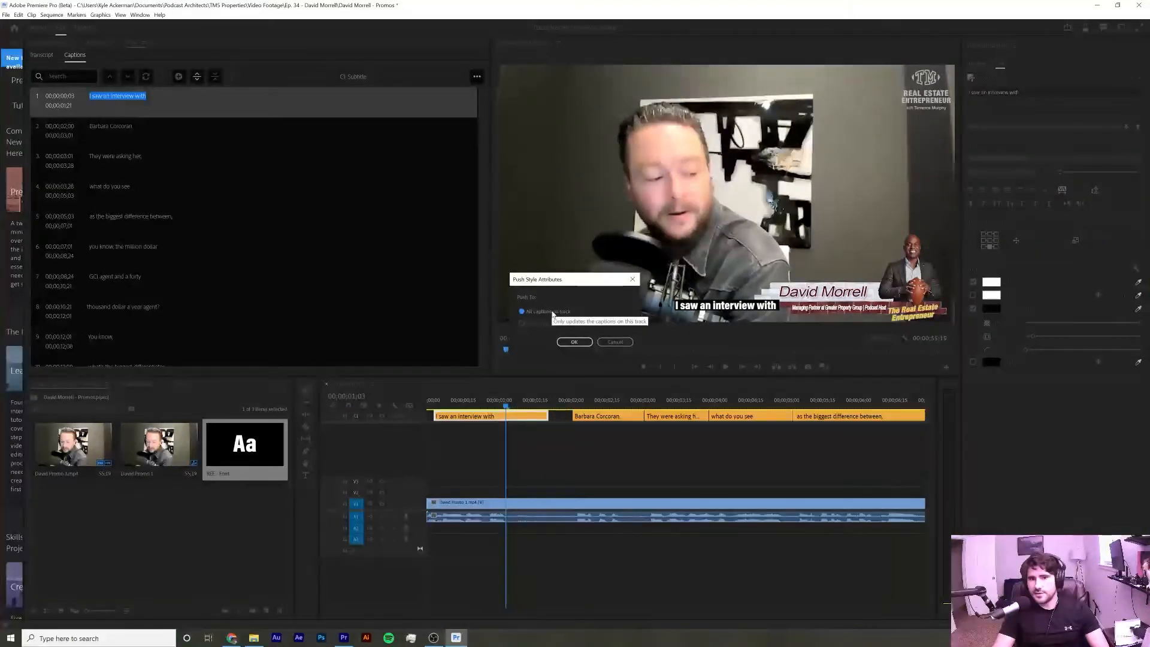
{"action": "left_click", "coordinate": [576, 342]}
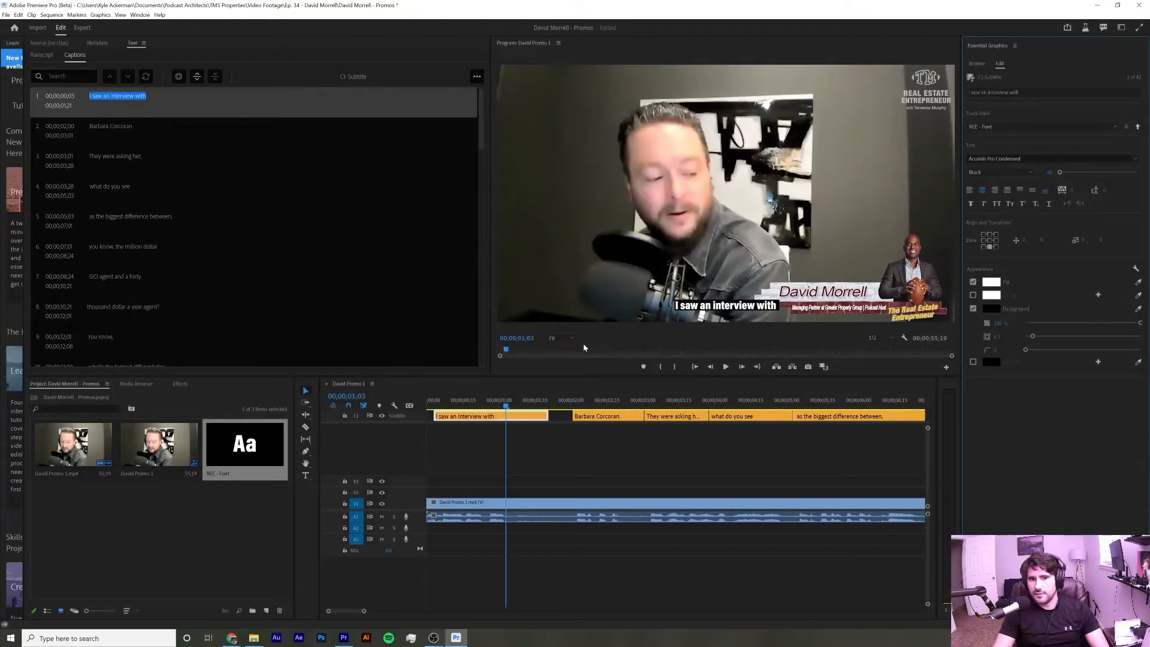
Scrub through several captions, zoom the timeline out and play the sequence to review the styled captions
{"action": "left_click", "coordinate": [588, 403]}
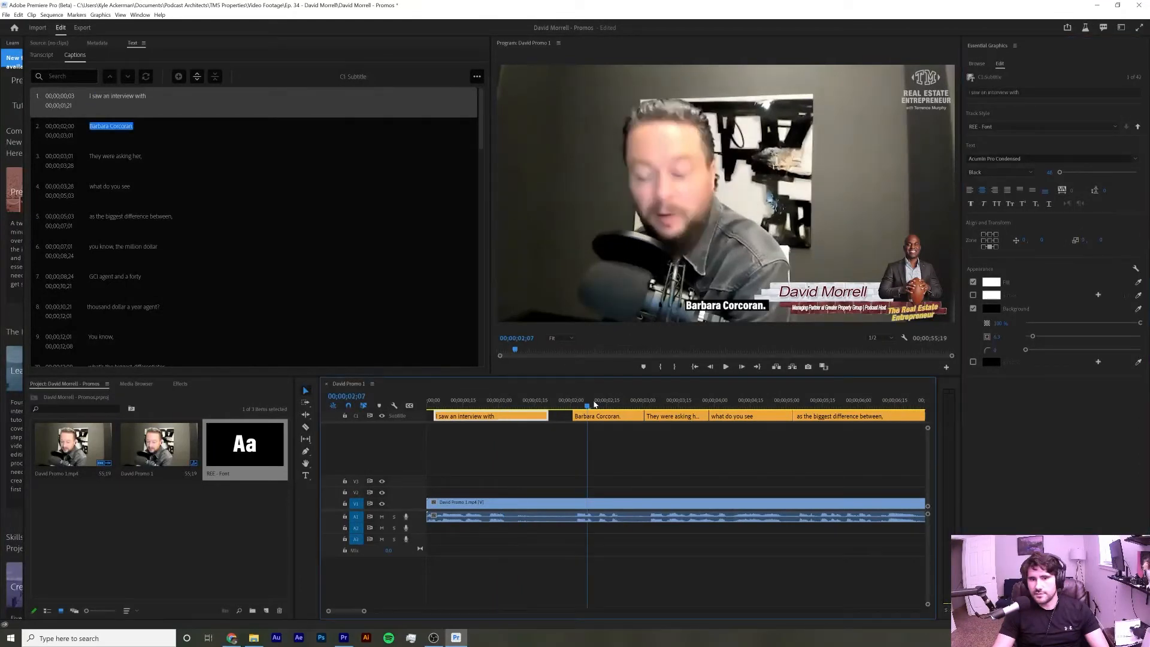
{"action": "left_click", "coordinate": [657, 402]}
{"action": "left_click", "coordinate": [759, 403]}
{"action": "left_click", "coordinate": [836, 402]}
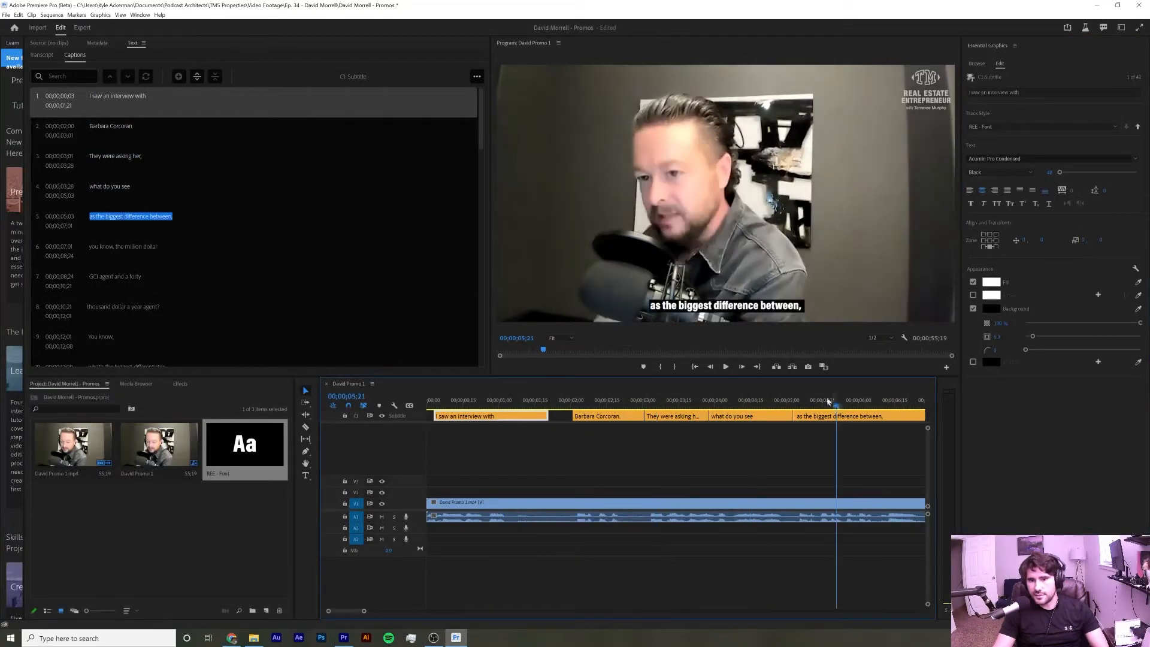
{"action": "key", "text": "minus"}
{"action": "key", "text": "minus"}
{"action": "key", "text": "minus"}
{"action": "key", "text": "minus"}
{"action": "key", "text": "minus"}
{"action": "key", "text": "minus"}
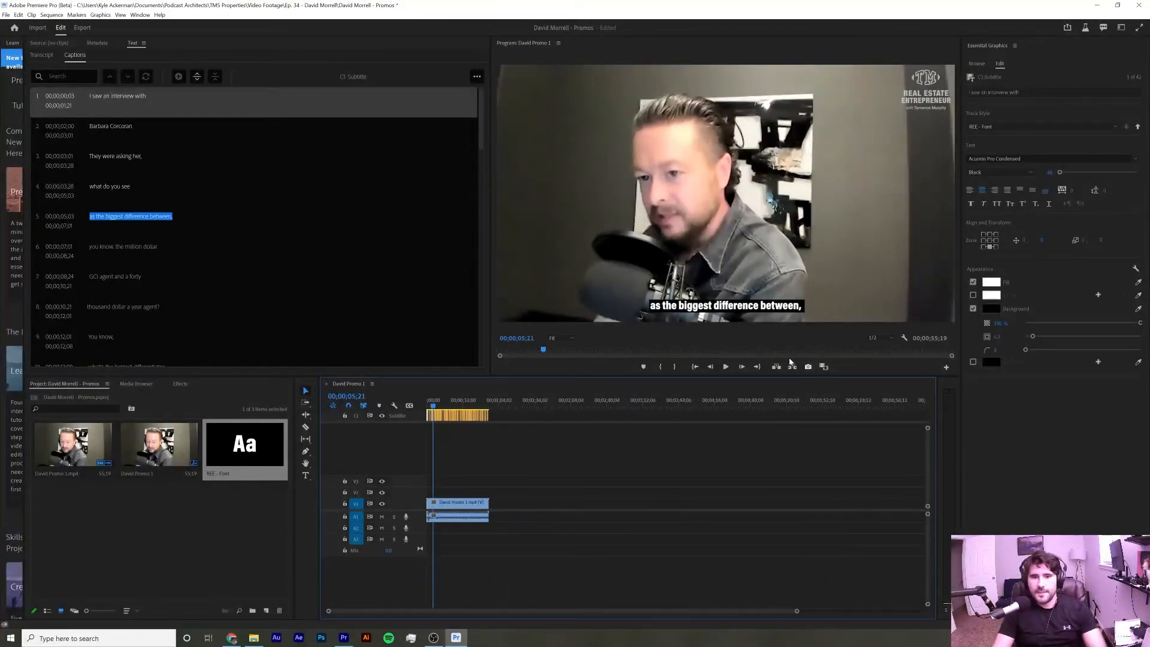
{"action": "key", "text": "space"}
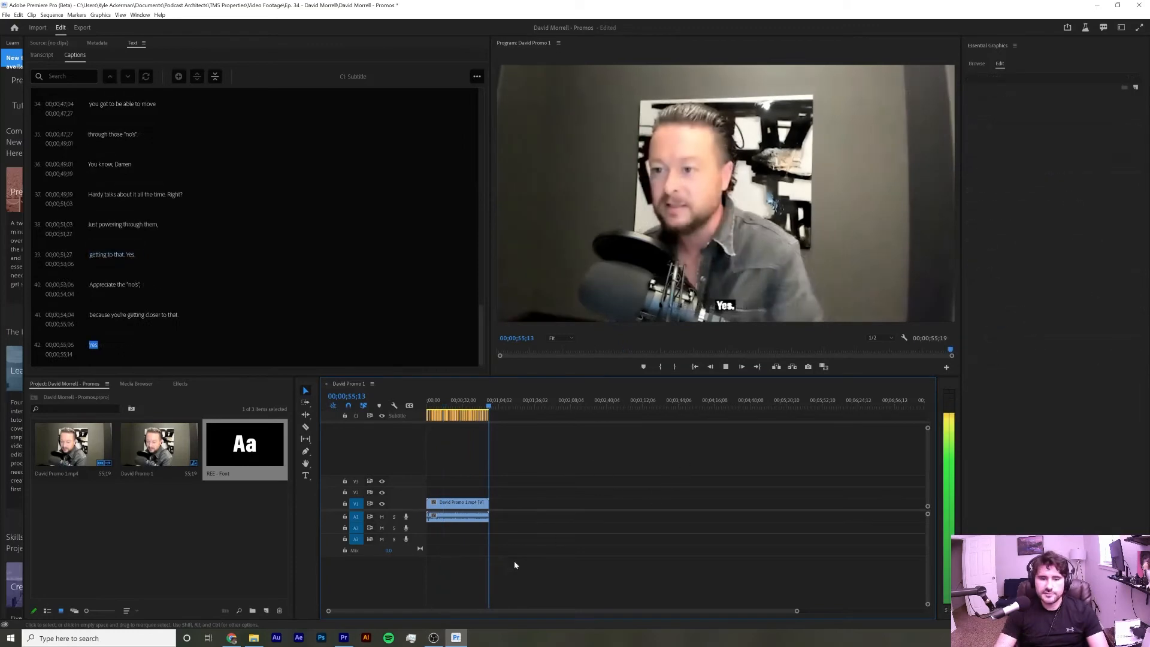
{"action": "left_click", "coordinate": [433, 637]}
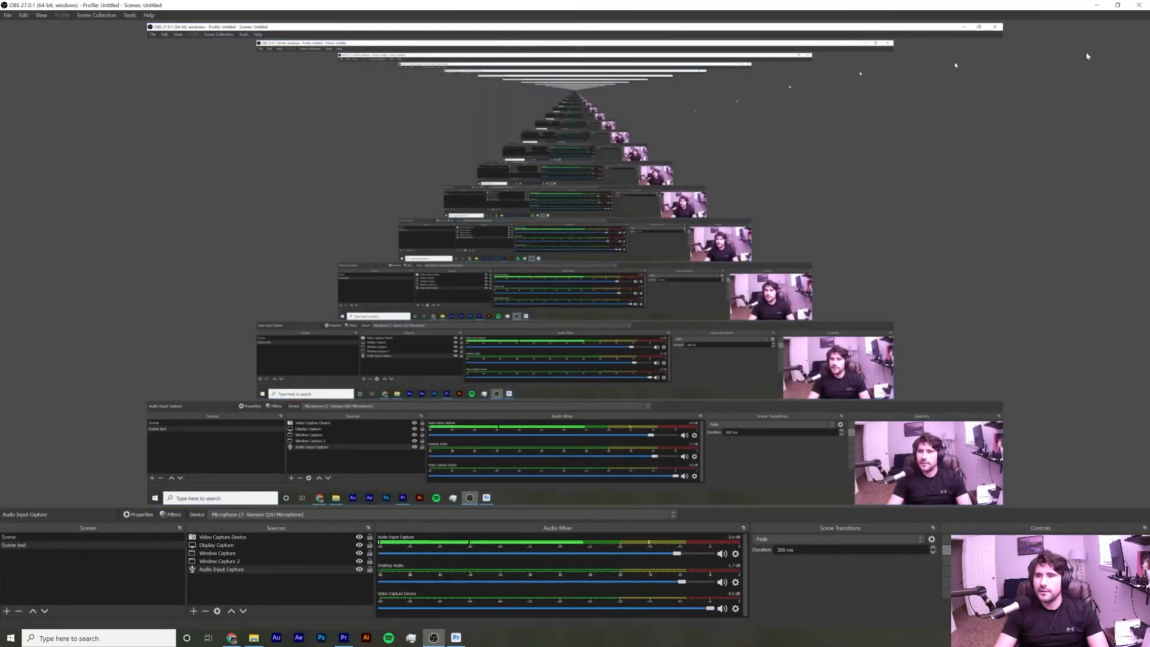
{"action": "left_click", "coordinate": [1097, 4]}
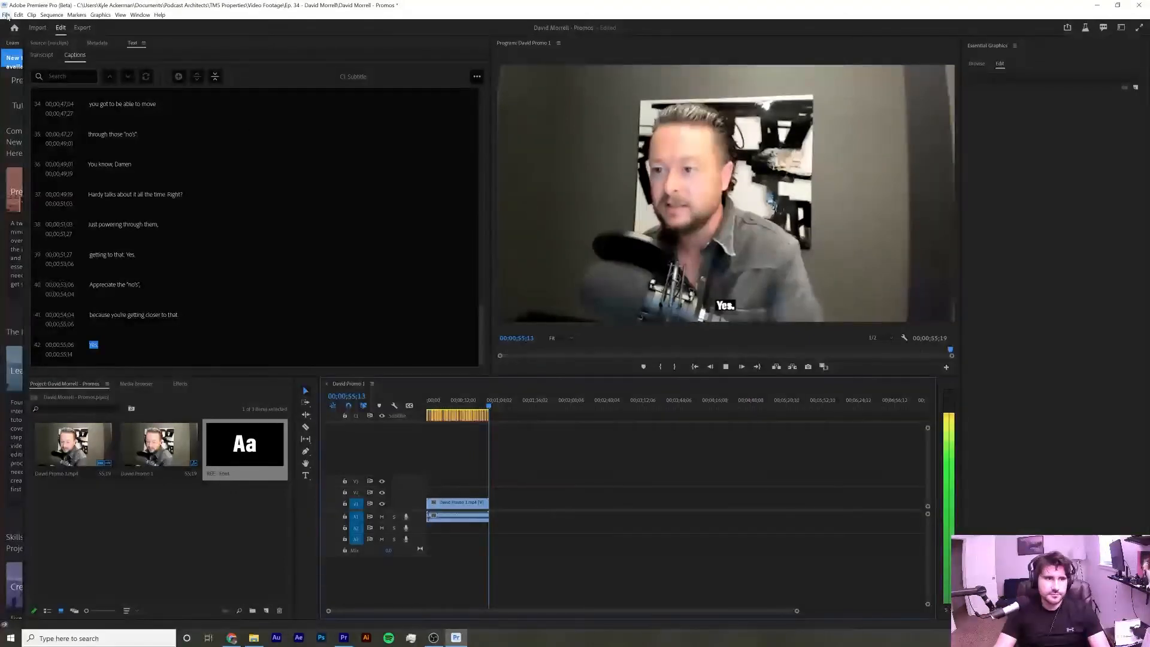
{"action": "left_click", "coordinate": [84, 28]}
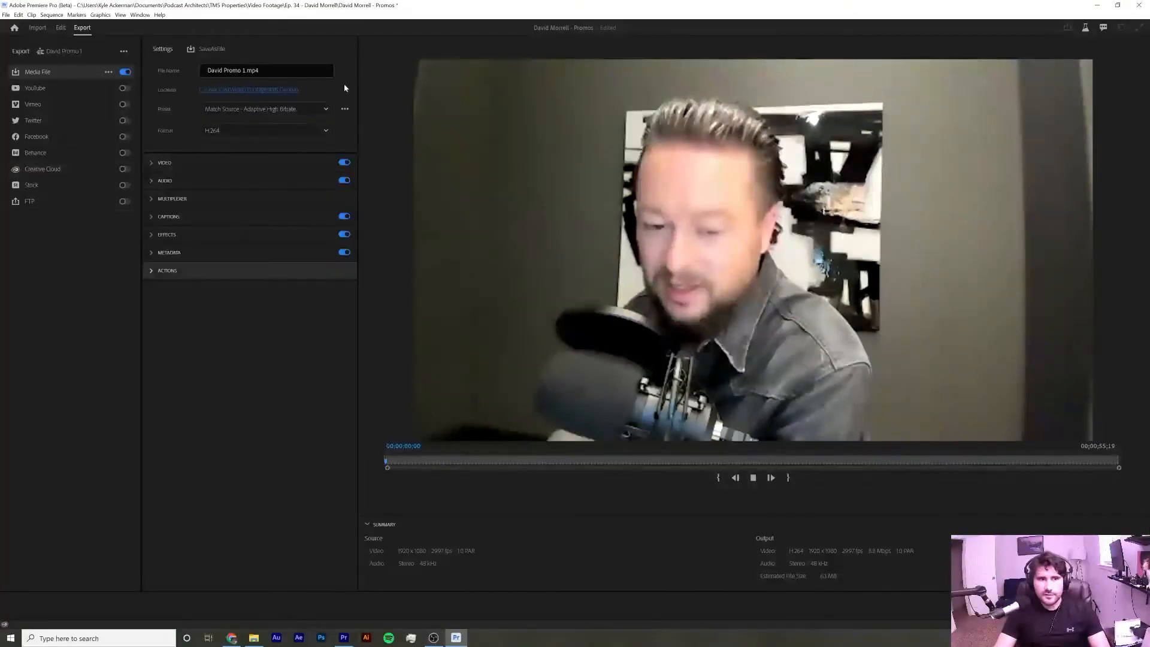
{"action": "left_click", "coordinate": [287, 90]}
{"action": "left_click", "coordinate": [39, 143]}
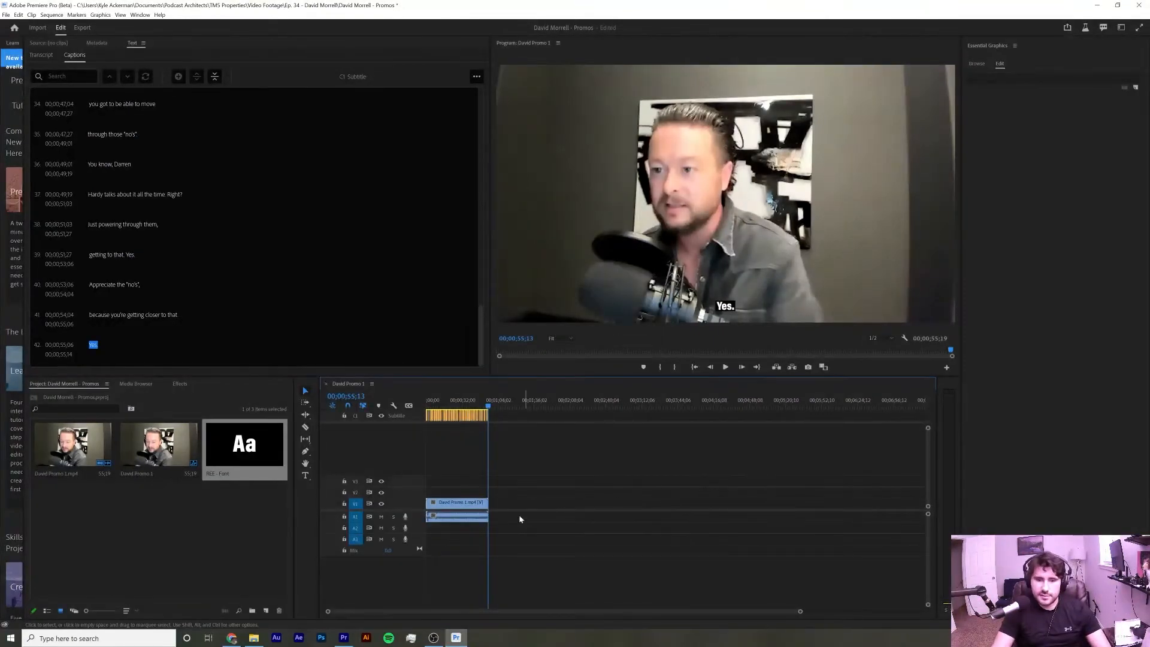
Switch to Premiere Pro 2021, open the David Promo 2 sequence and select a clip at the playhead
{"action": "left_click", "coordinate": [352, 639]}
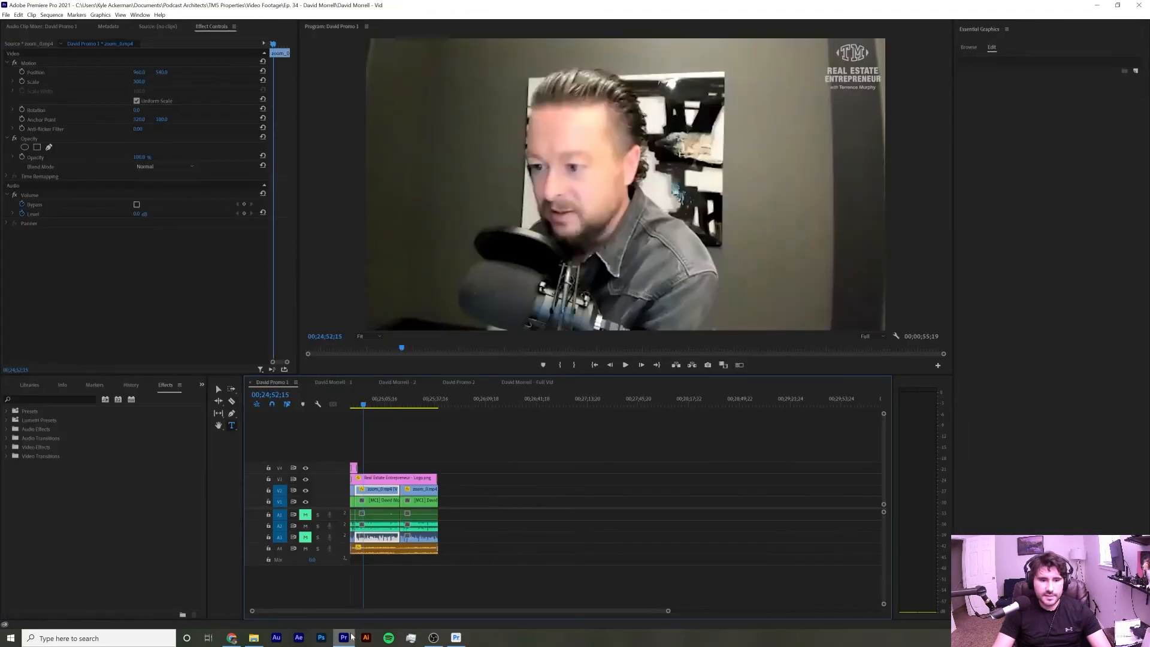
{"action": "left_click", "coordinate": [459, 382]}
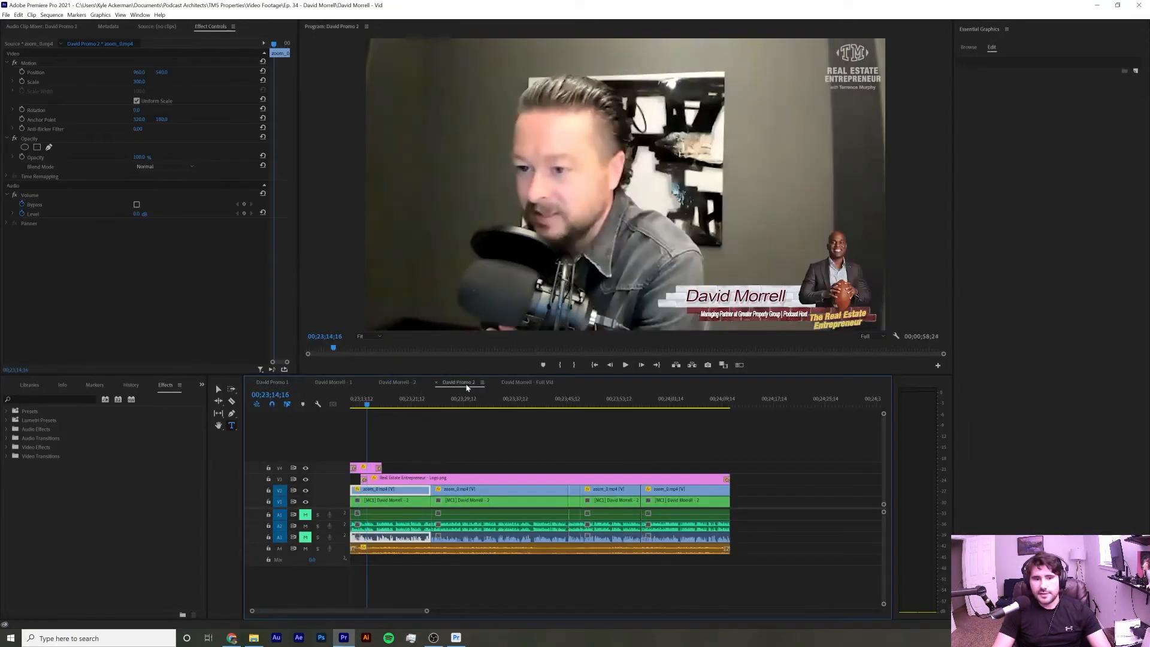
{"action": "left_click", "coordinate": [697, 467]}
{"action": "left_click", "coordinate": [764, 399]}
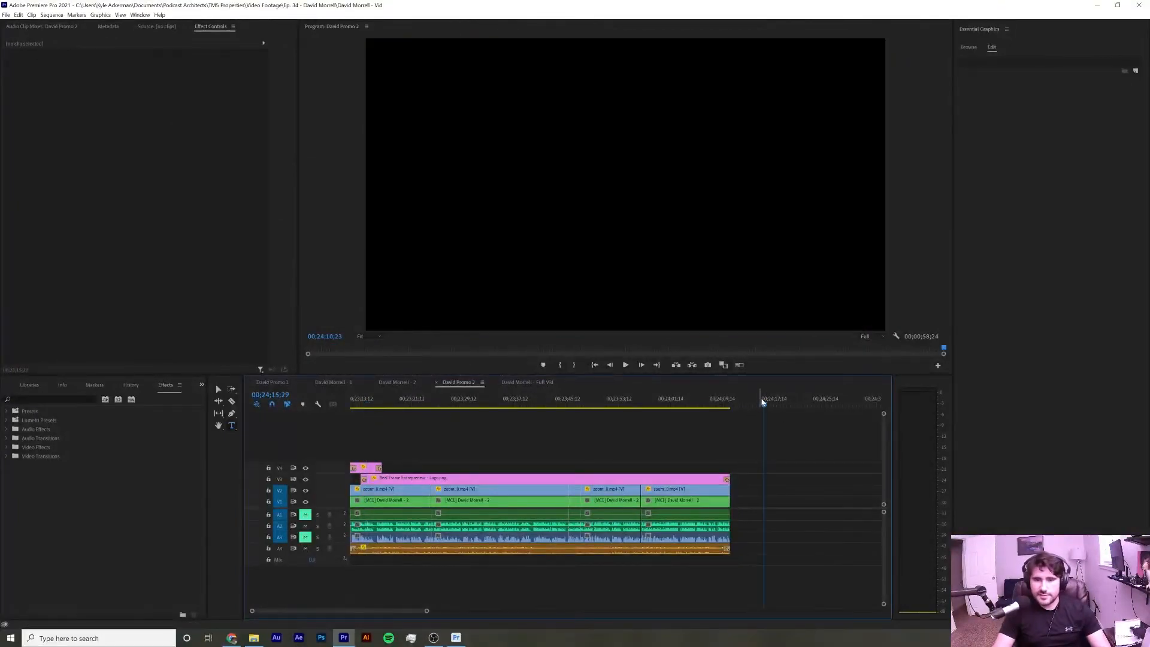
{"action": "left_click", "coordinate": [546, 399]}
{"action": "key", "text": "d"}
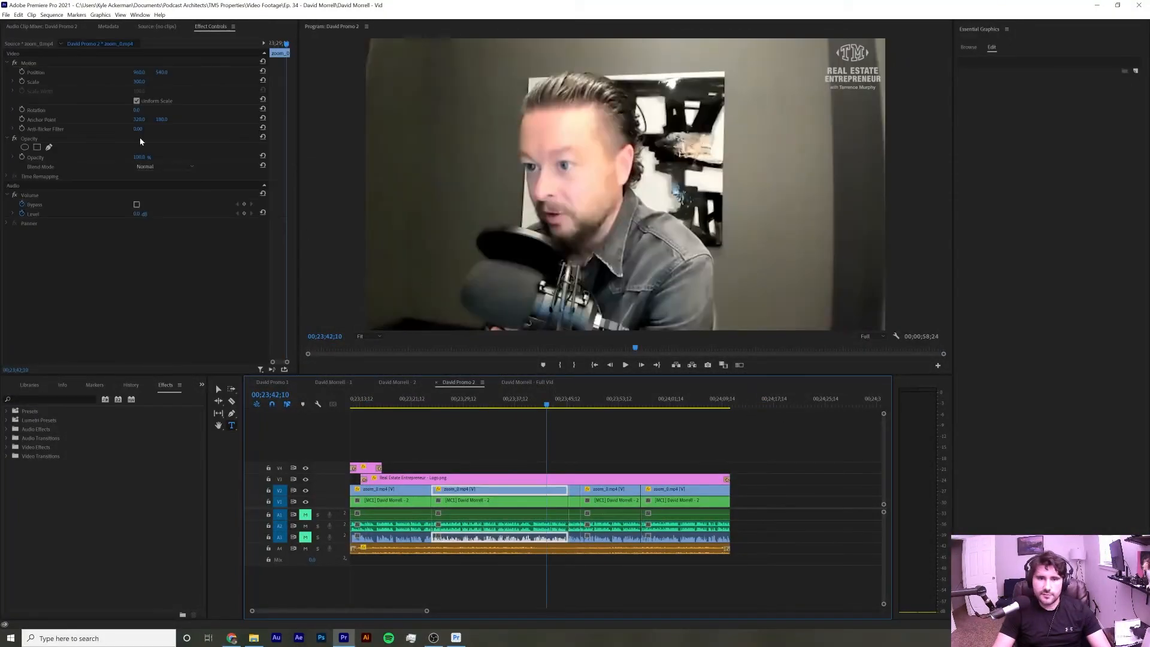
Export the David Promo 2 sequence as an H.264 media file named David Promo 2
{"action": "left_click", "coordinate": [6, 15]}
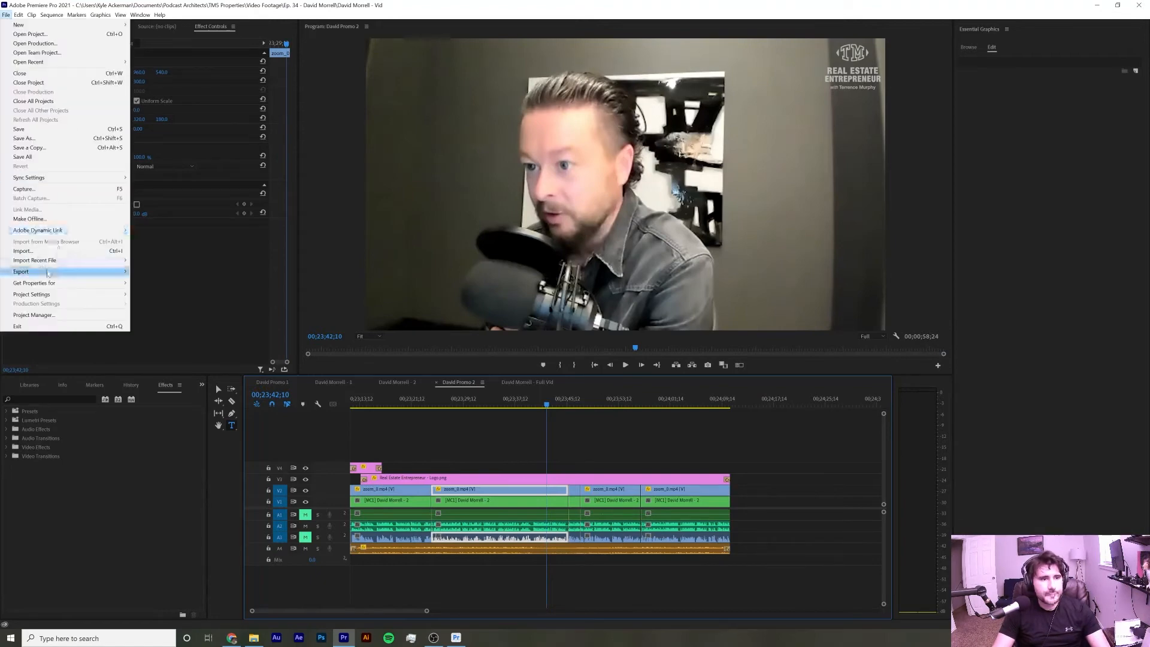
{"action": "left_click", "coordinate": [173, 272]}
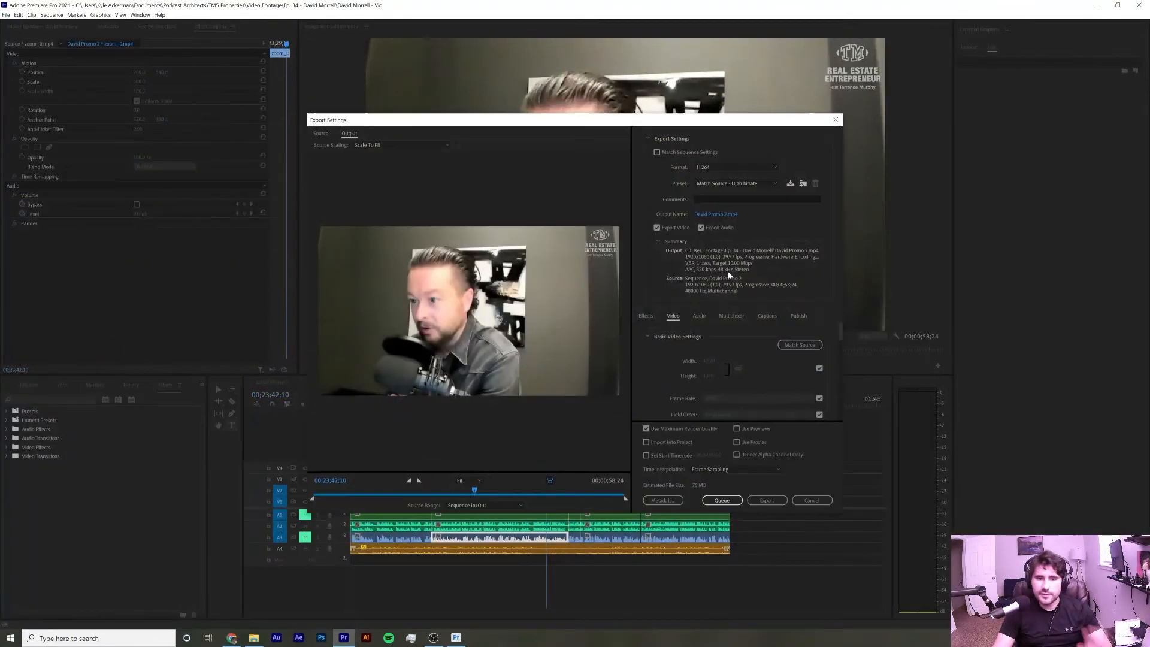
{"action": "left_click", "coordinate": [730, 218]}
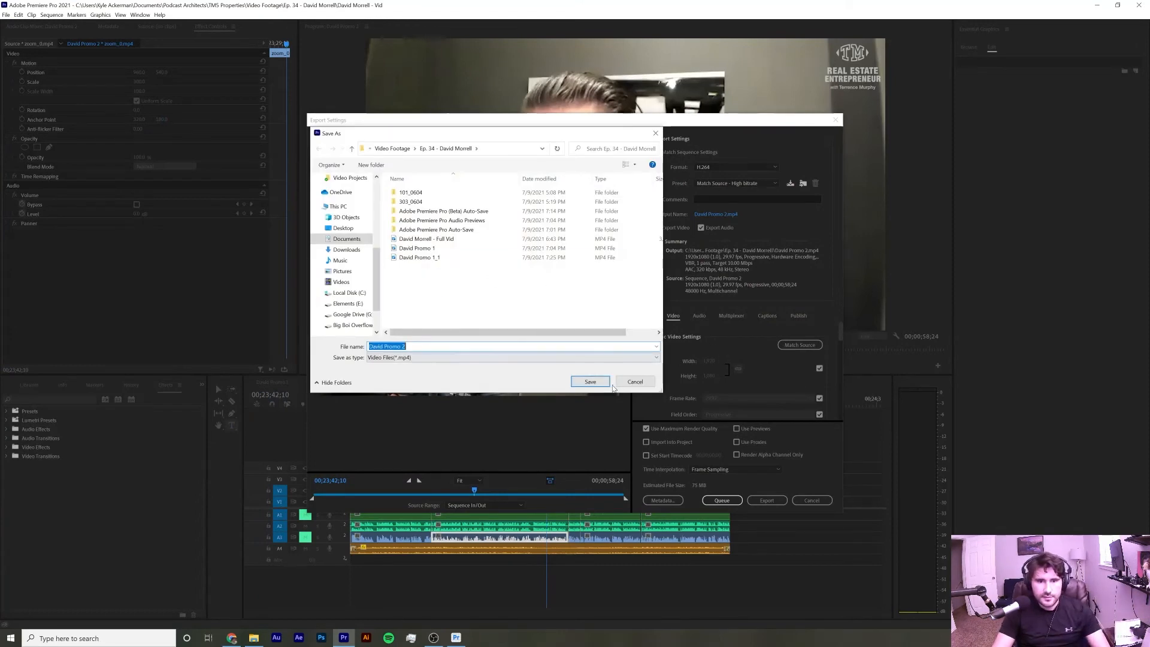
{"action": "key", "text": "Return"}
{"action": "left_click", "coordinate": [767, 500]}
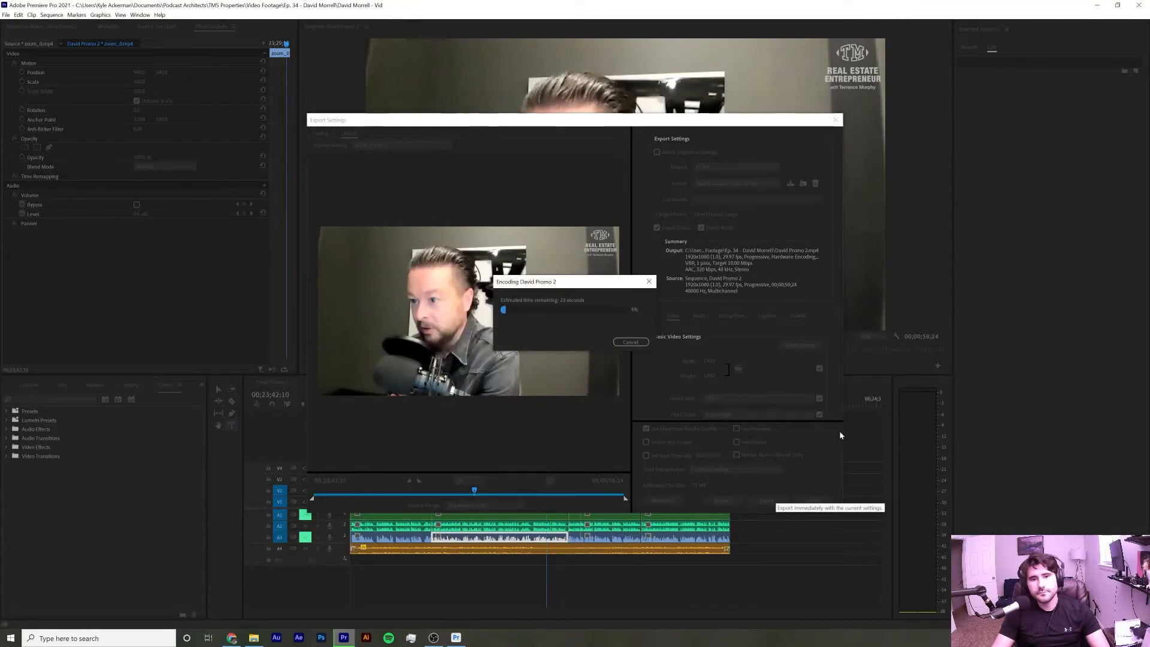
Rename the David Promo 1_1 video file in File Explorer to David Promo 1_wcaps
{"action": "left_click", "coordinate": [254, 638]}
{"action": "left_click", "coordinate": [724, 438]}
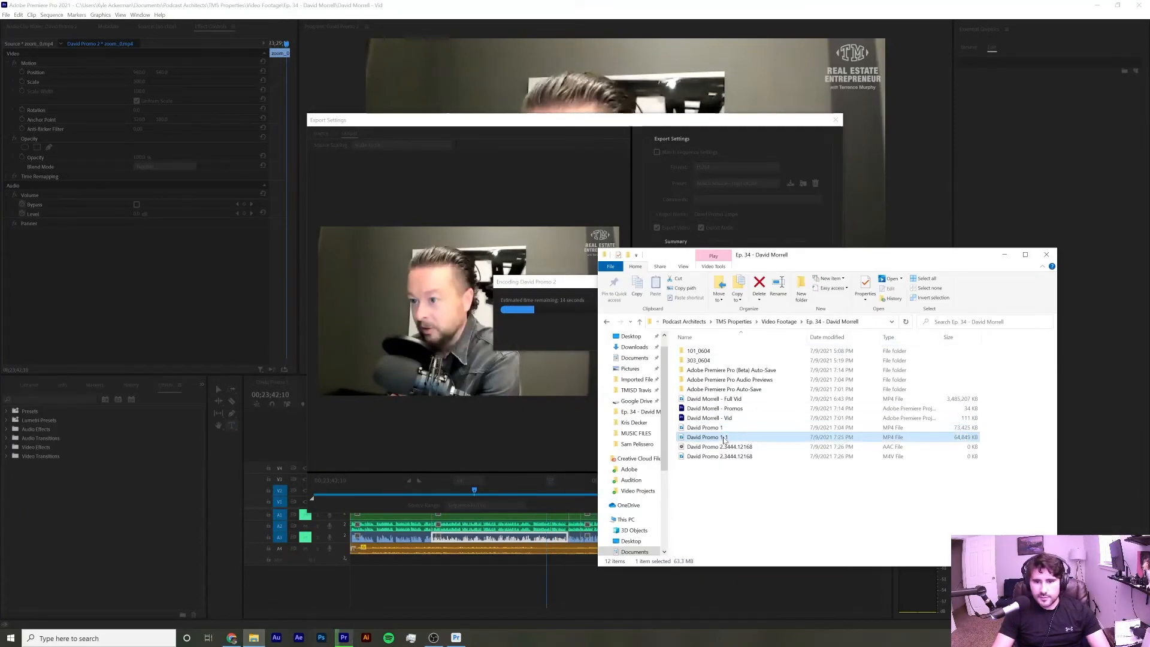
{"action": "left_click", "coordinate": [732, 439]}
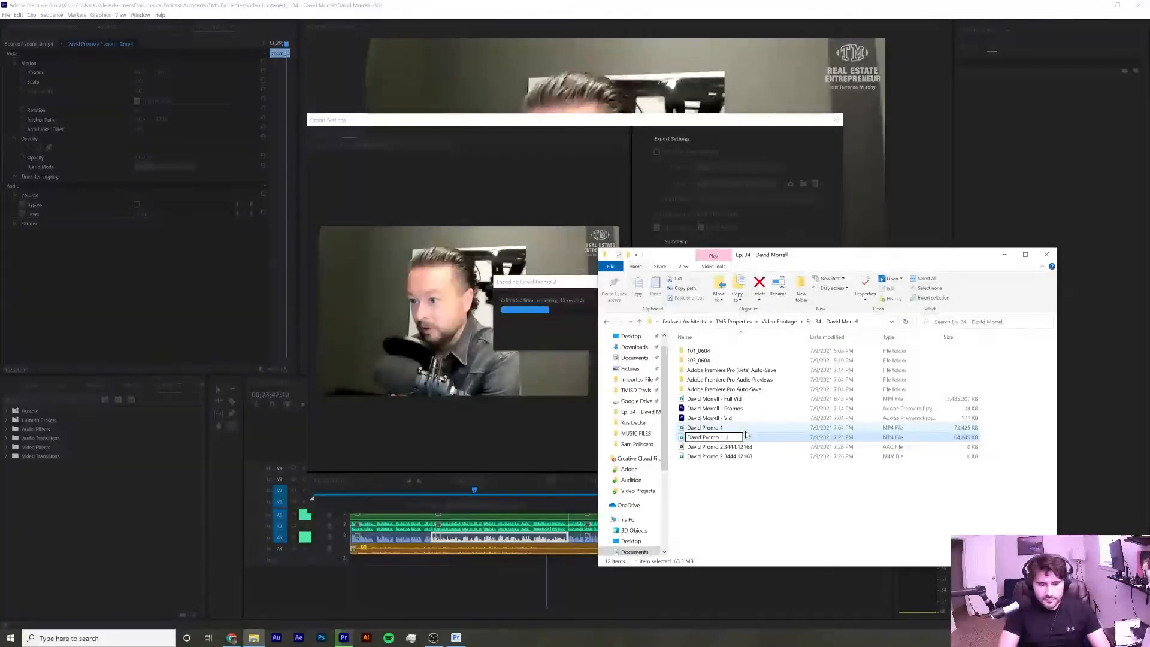
{"action": "type", "text": "wo"}
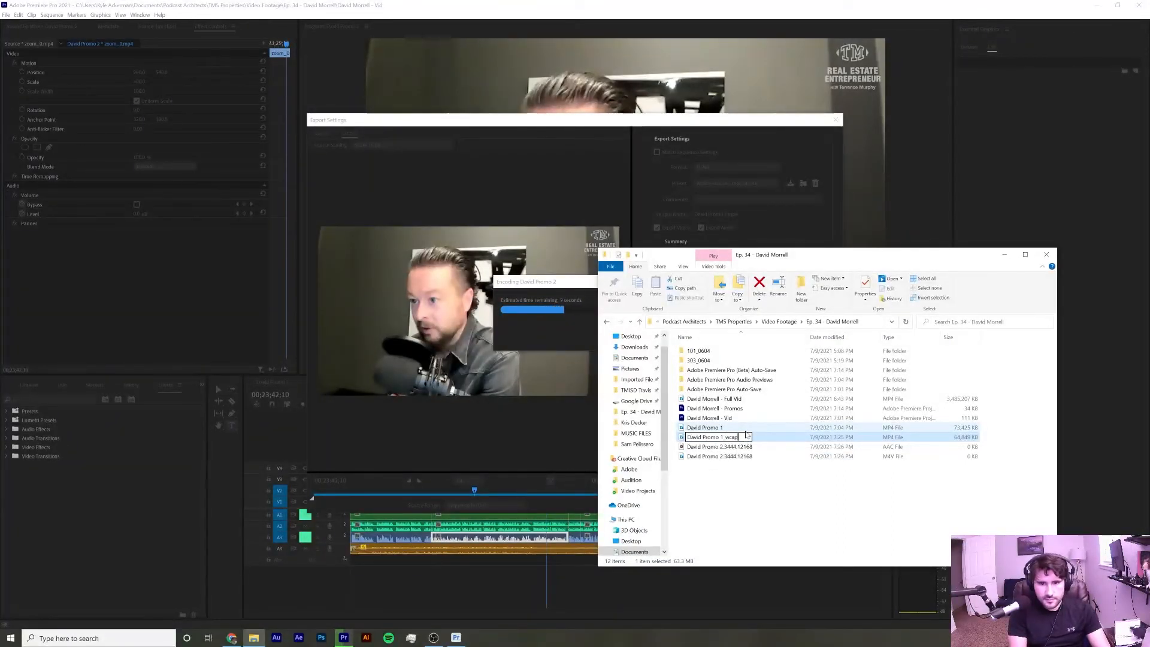
{"action": "key", "text": "Return"}
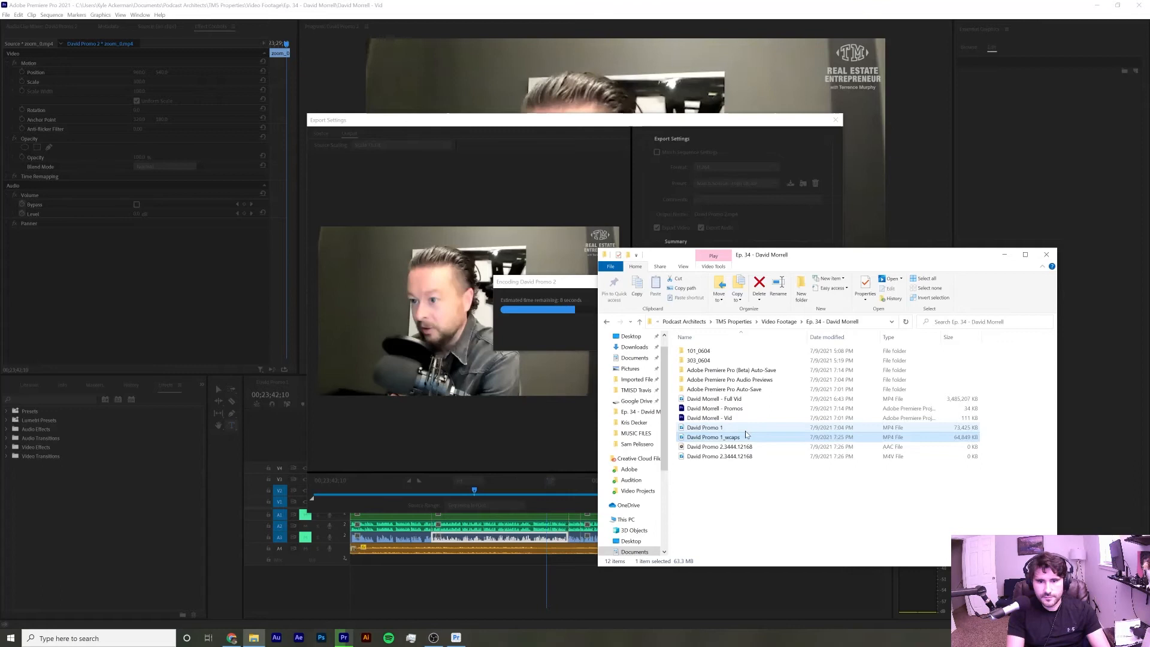
{"action": "left_click", "coordinate": [739, 491]}
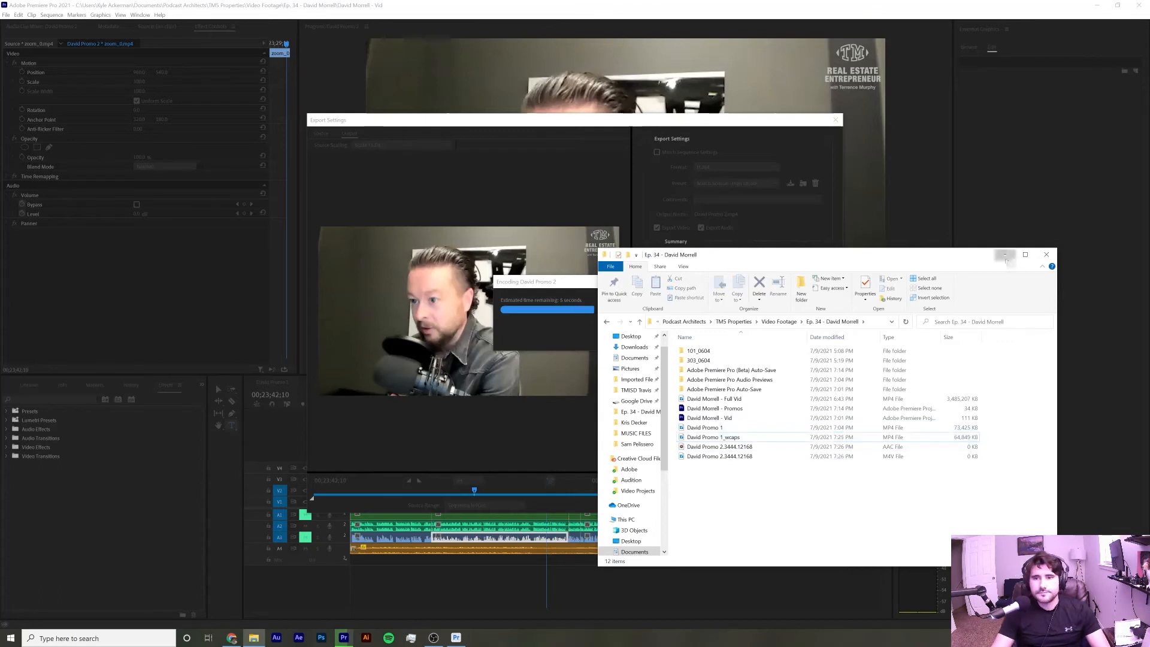
{"action": "left_click", "coordinate": [1005, 257]}
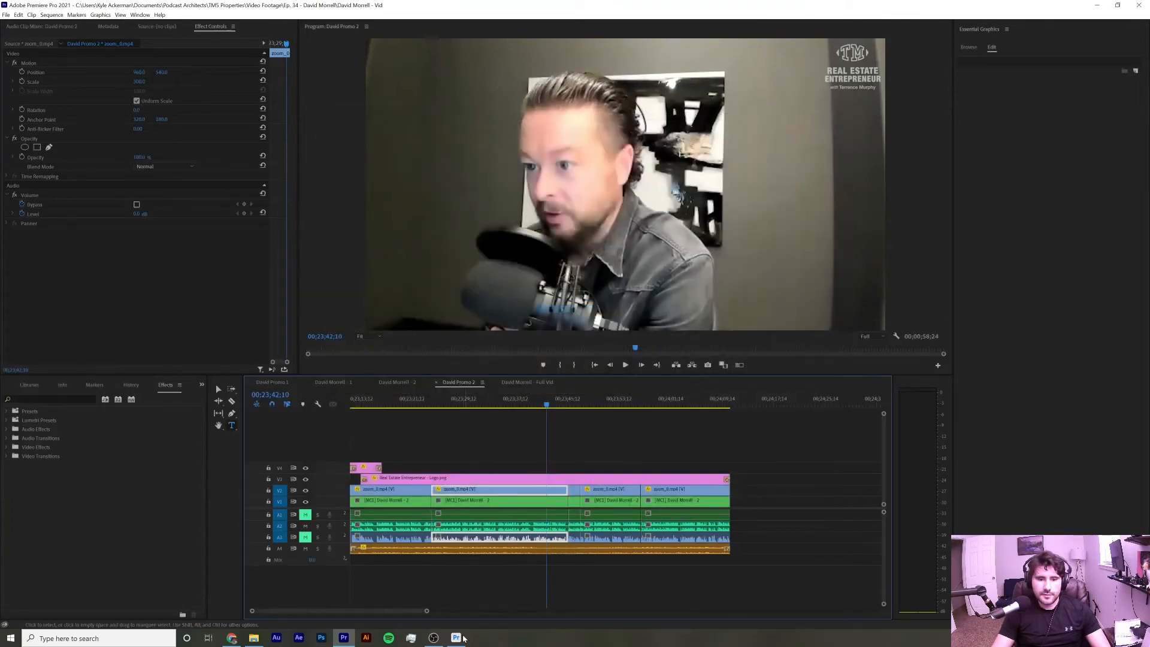
Import David Promo 2.mp4 into the Beta project from File Explorer and create a new sequence from it
{"action": "left_click", "coordinate": [456, 637]}
{"action": "left_click", "coordinate": [249, 639]}
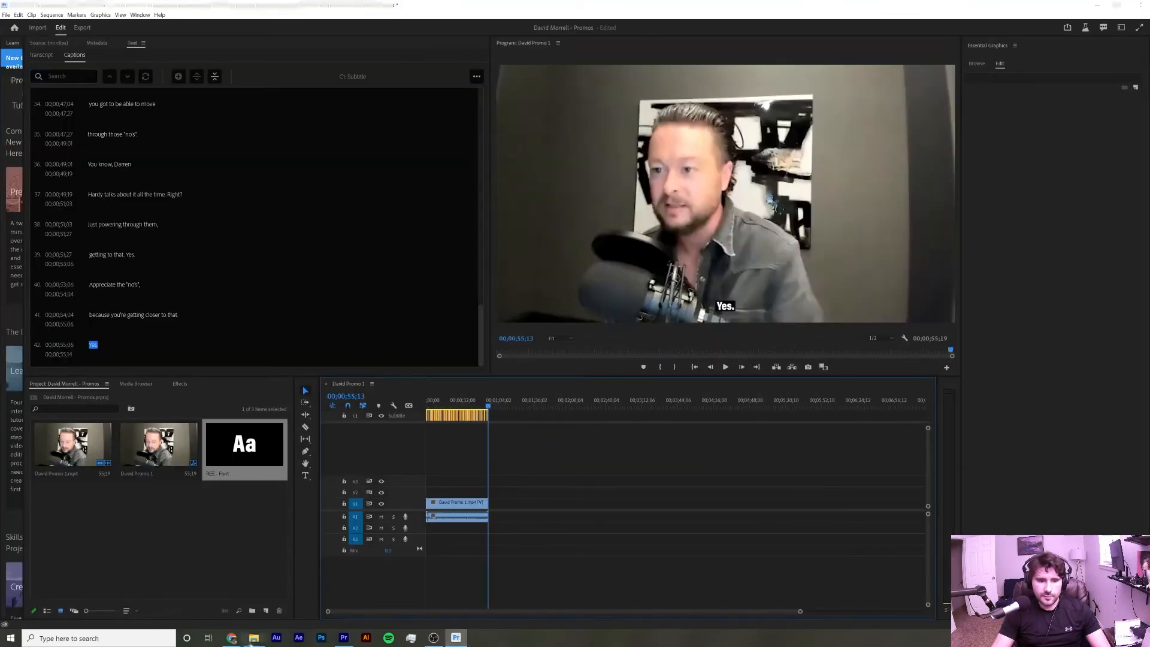
{"action": "left_click_drag", "start_coordinate": [713, 447], "coordinate": [157, 542]}
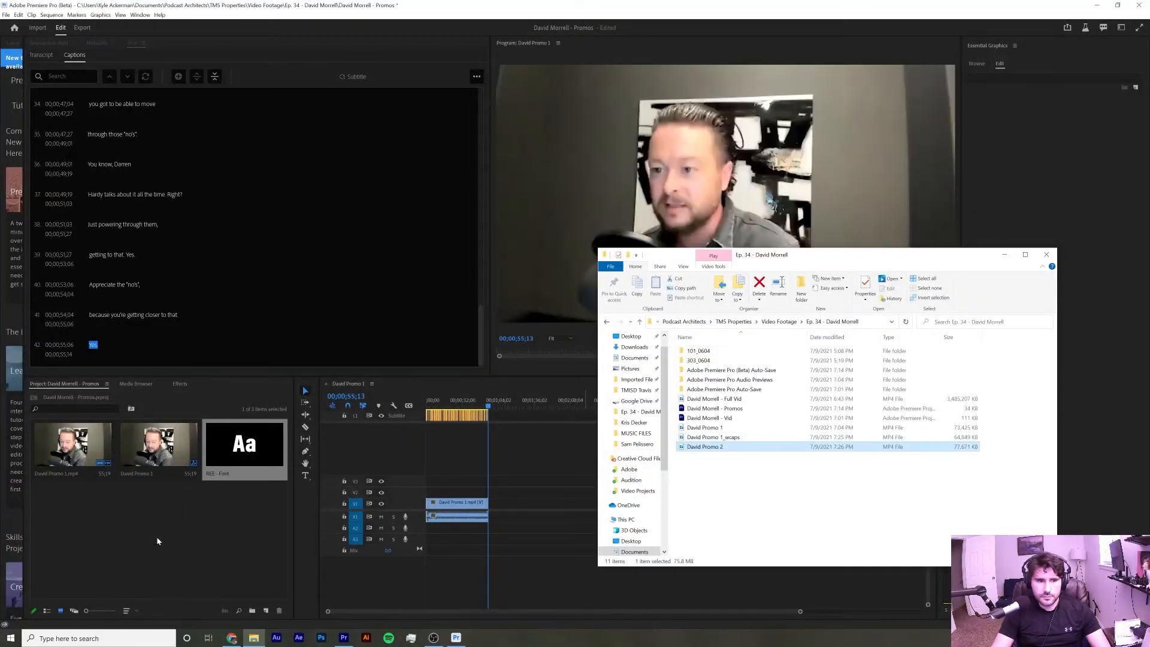
{"action": "left_click", "coordinate": [1008, 256]}
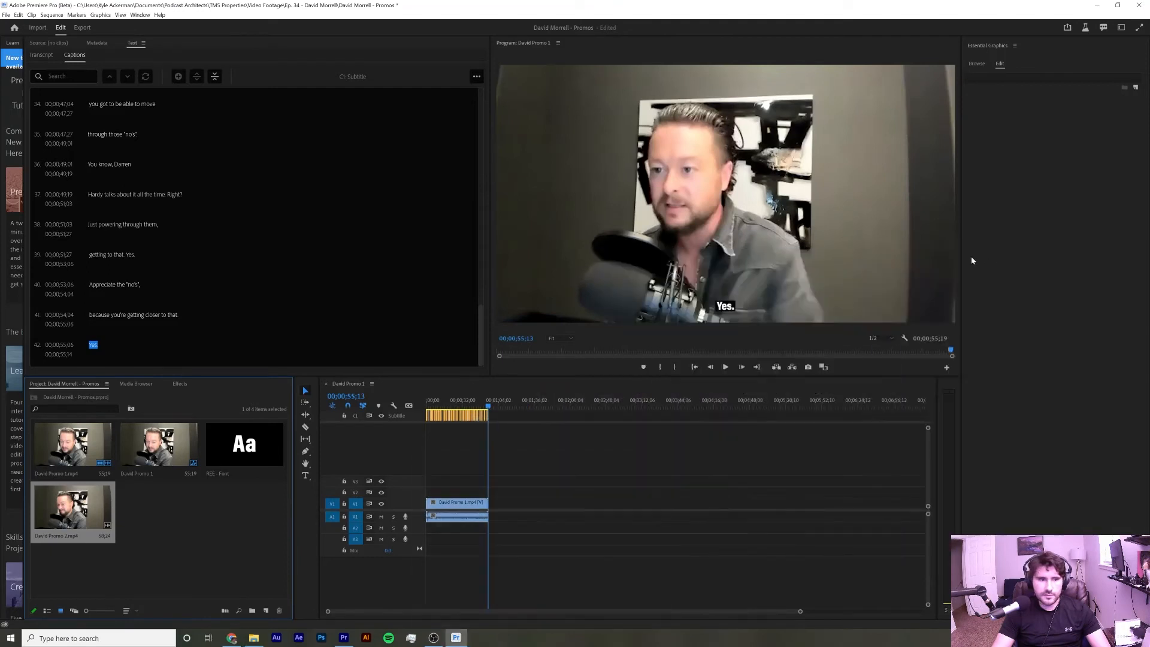
{"action": "right_click", "coordinate": [61, 504]}
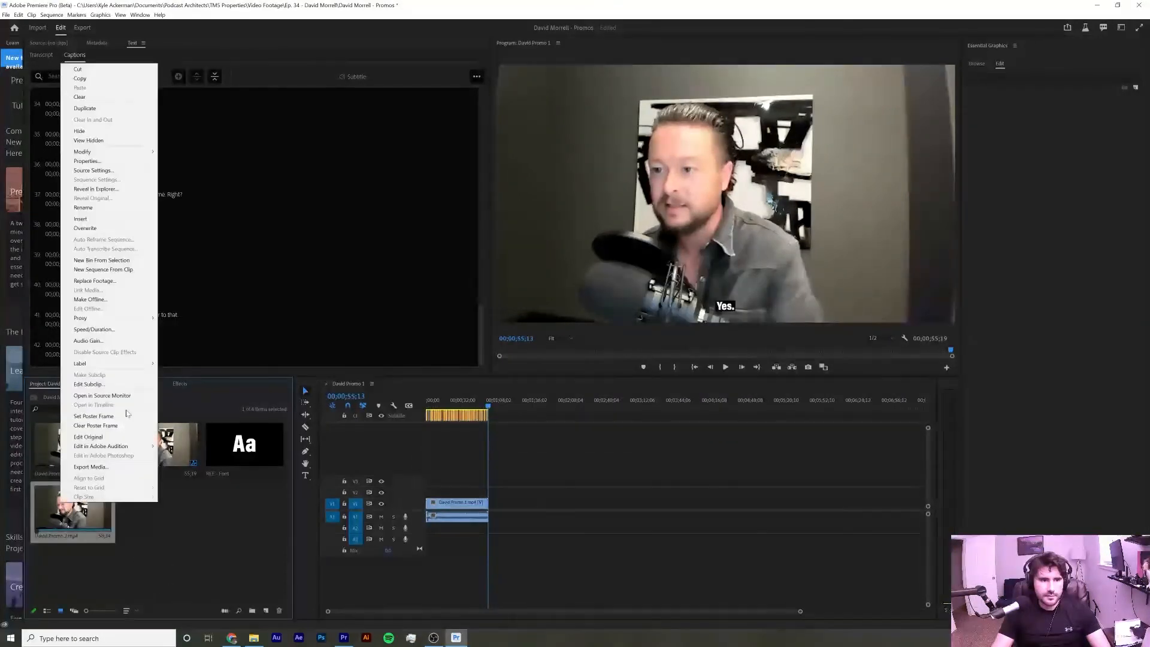
{"action": "left_click", "coordinate": [102, 269]}
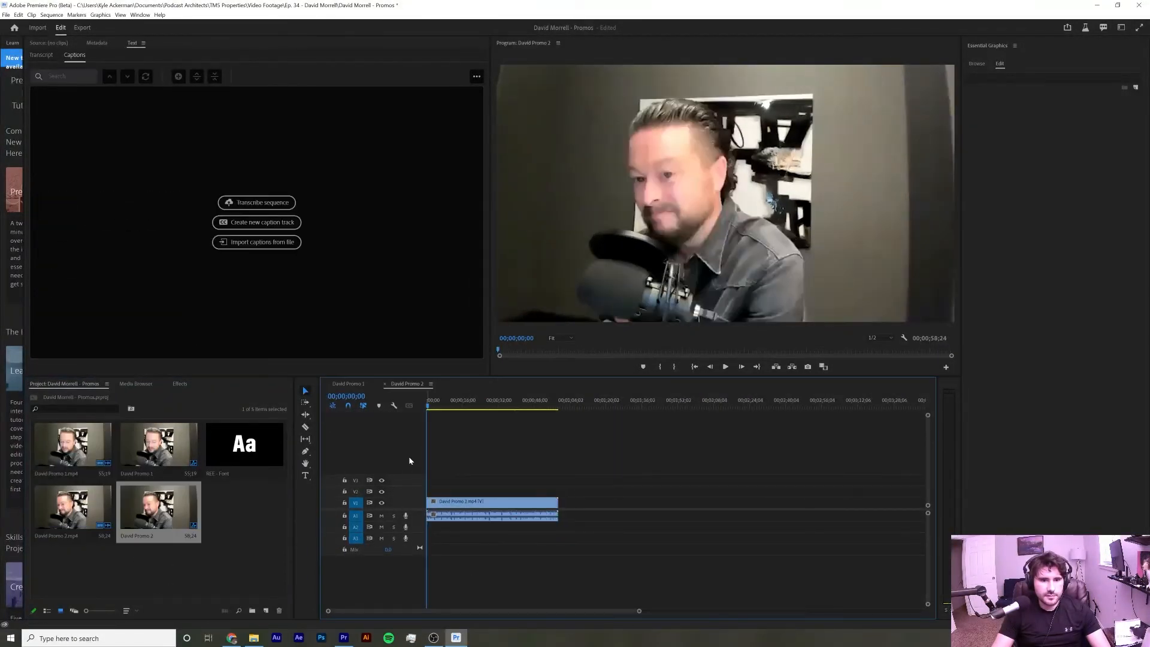
Transcribe the David Promo 2 sequence with the default transcription settings
{"action": "left_click", "coordinate": [290, 201]}
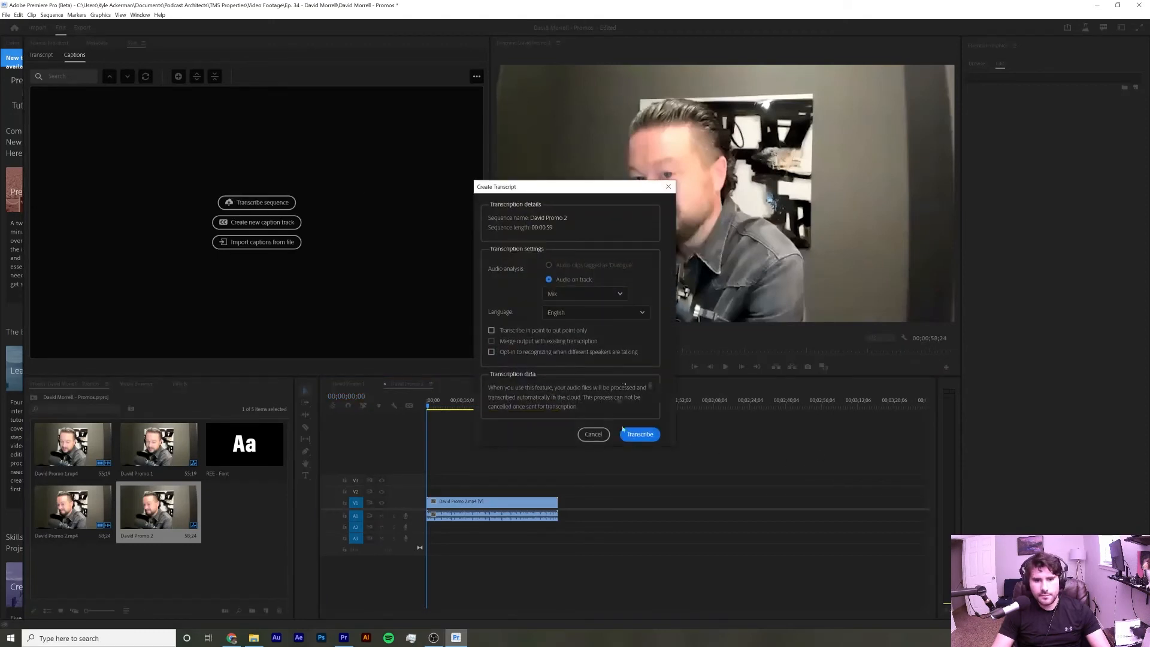
{"action": "left_click", "coordinate": [640, 436]}
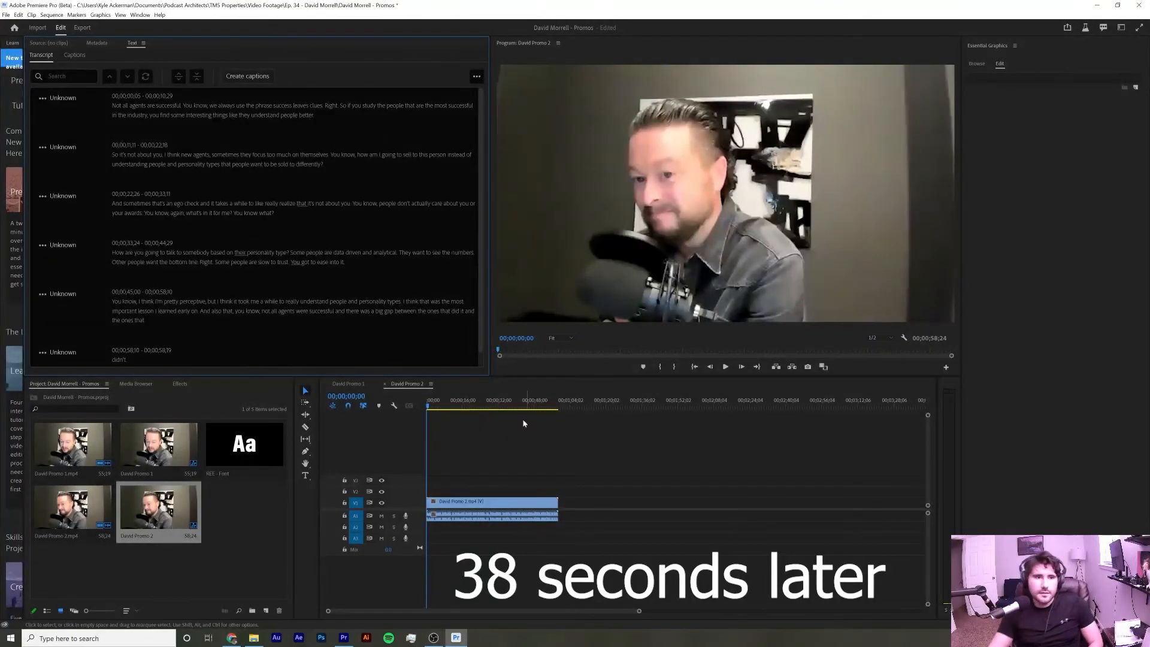
Play back the sequence while reading through the generated transcript text
{"action": "left_click", "coordinate": [725, 366]}
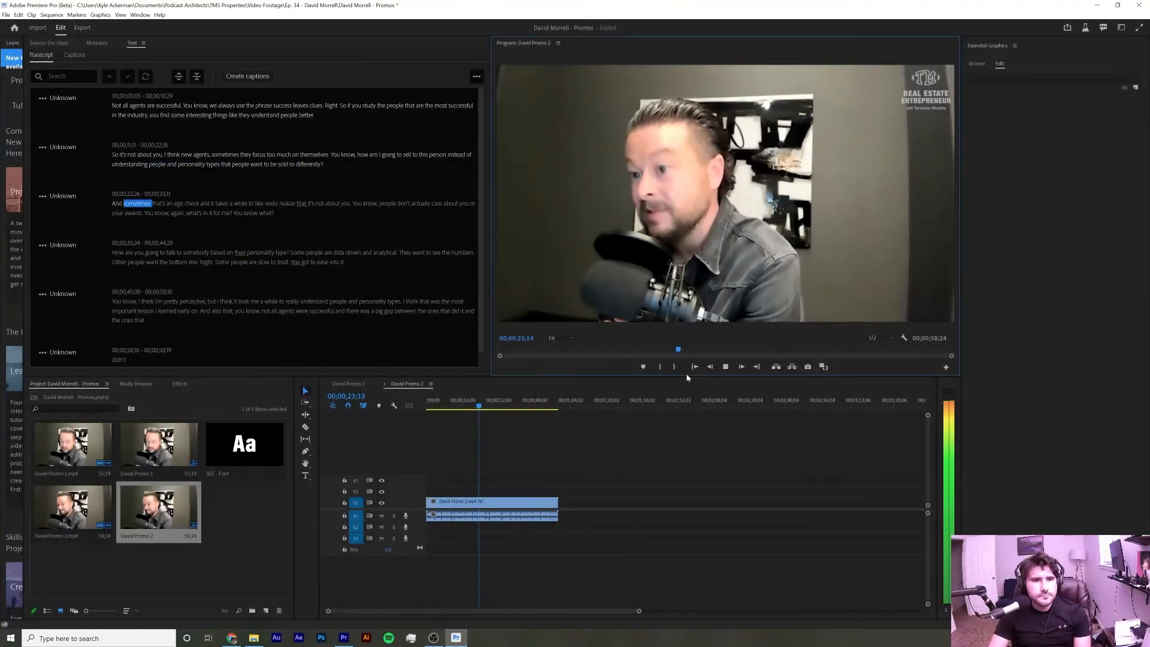
{"action": "key", "text": "space"}
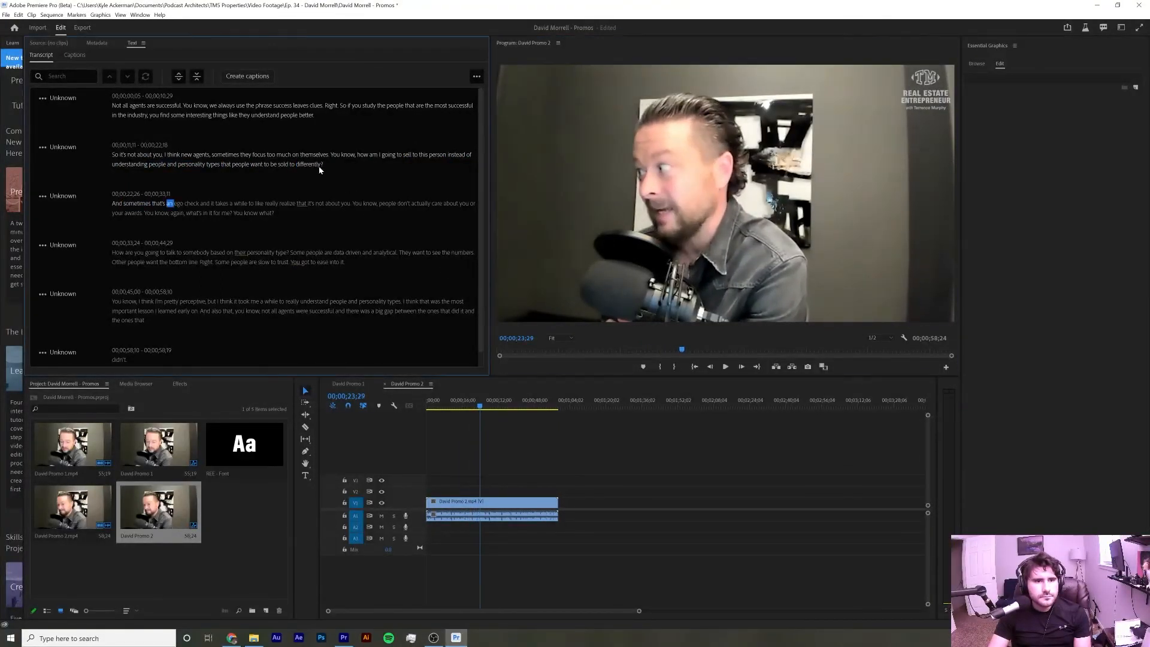
{"action": "double_click", "coordinate": [320, 166]}
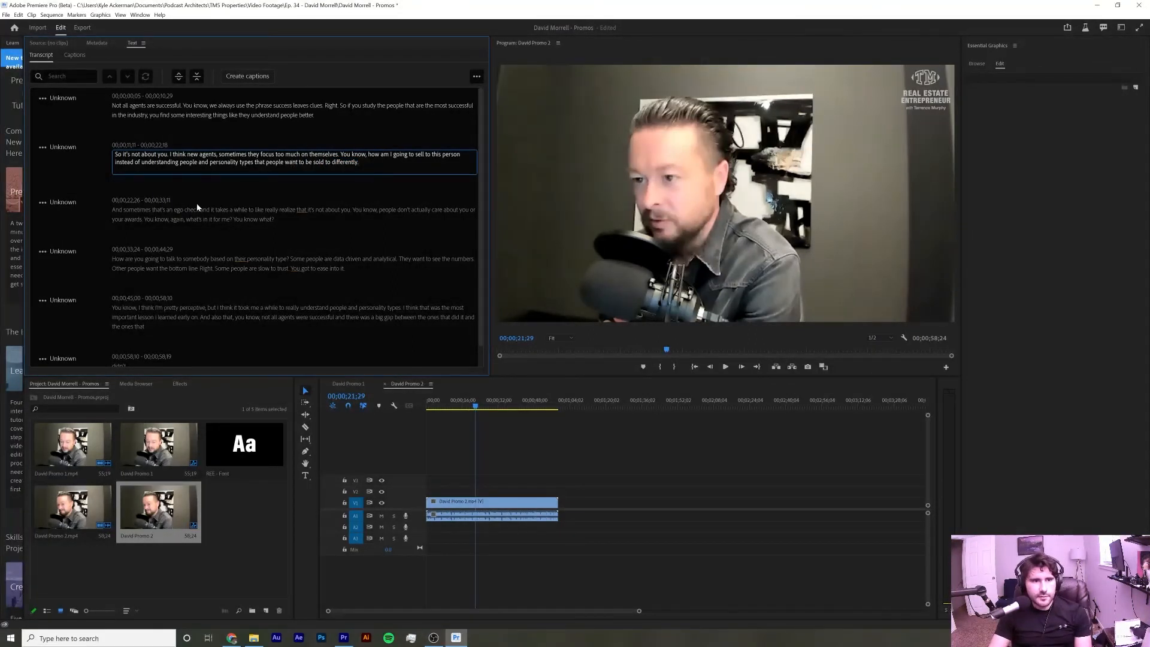
{"action": "left_click", "coordinate": [201, 218]}
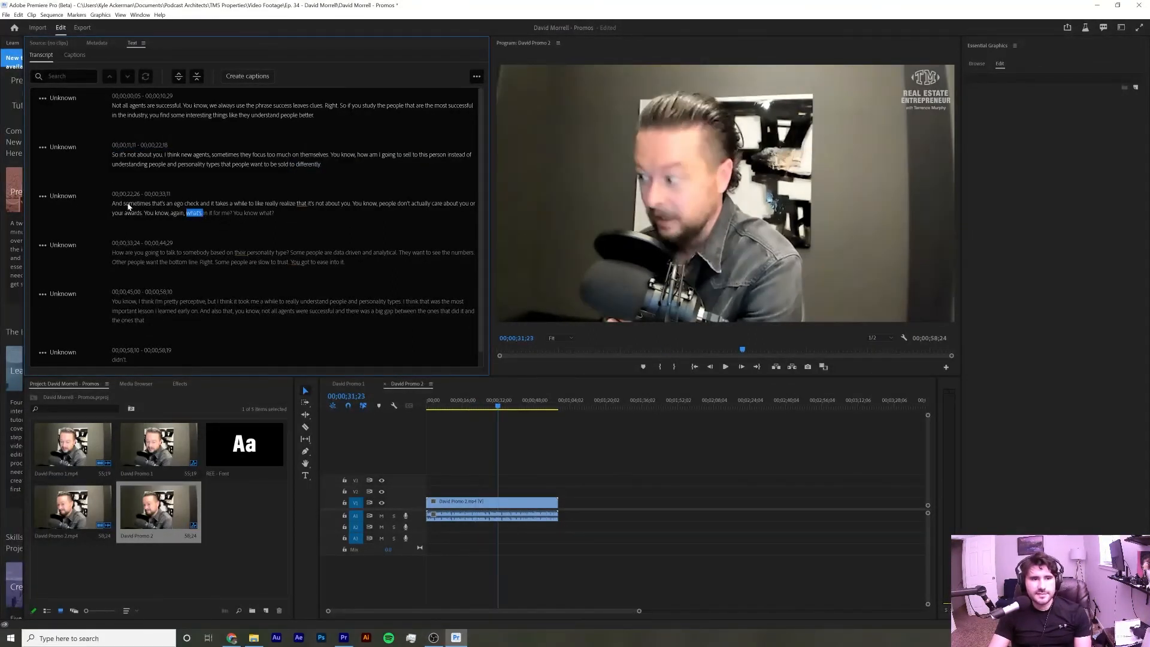
{"action": "left_click", "coordinate": [725, 366]}
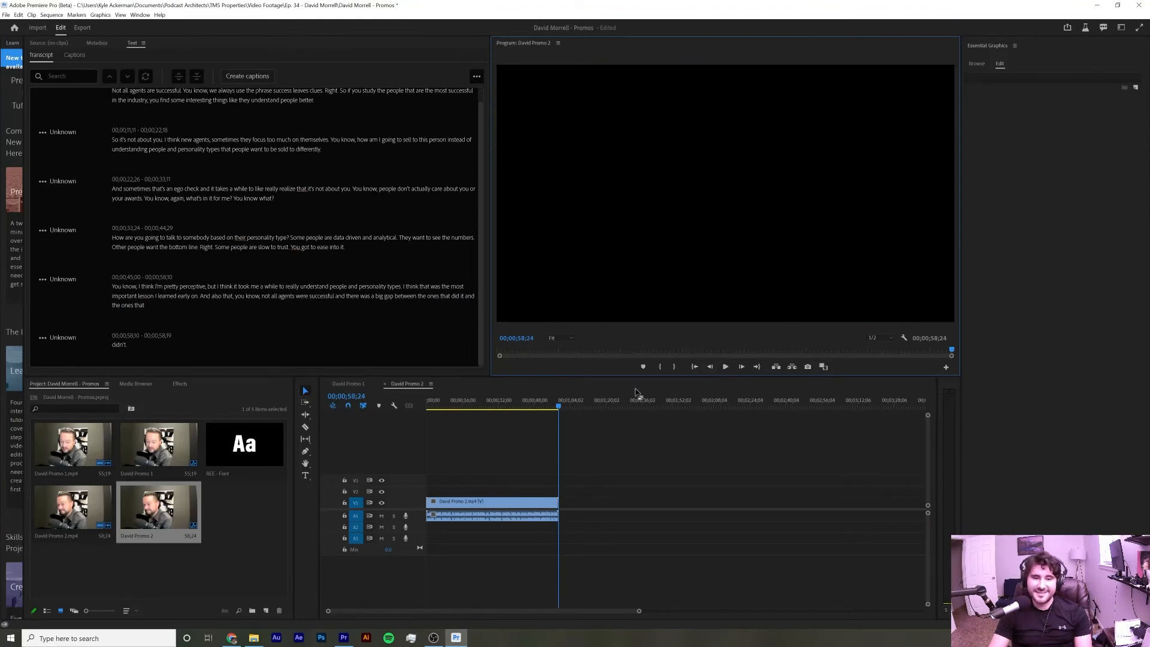
Create captions from the sequence transcript with the default caption settings
{"action": "left_click", "coordinate": [249, 77]}
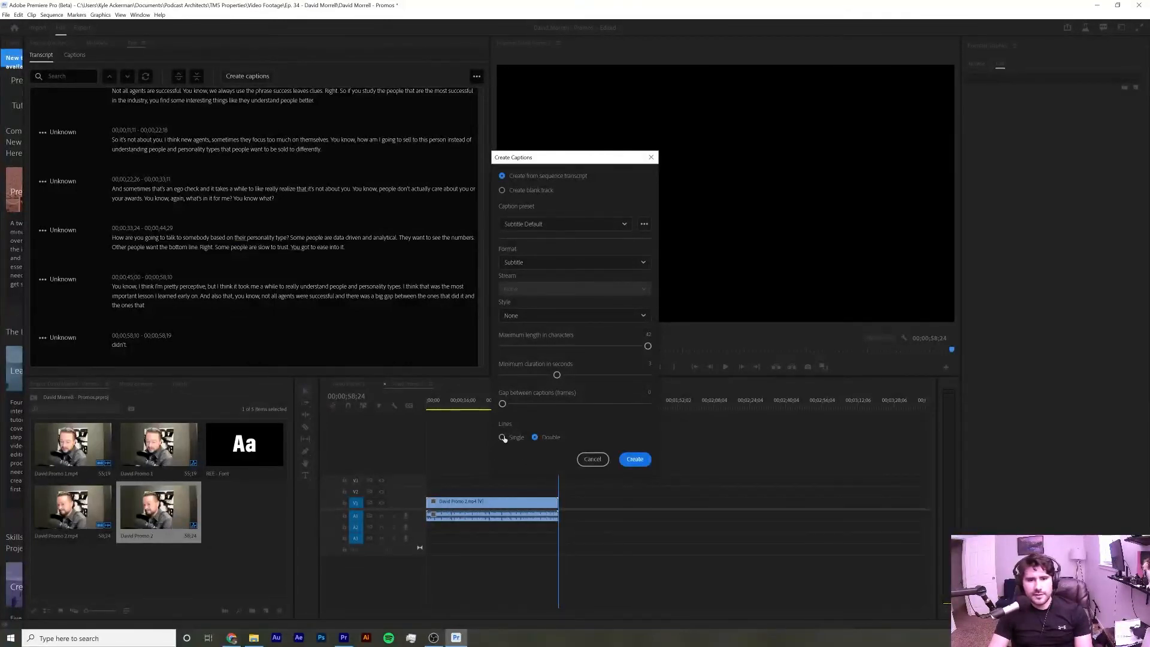
{"action": "left_click", "coordinate": [635, 460]}
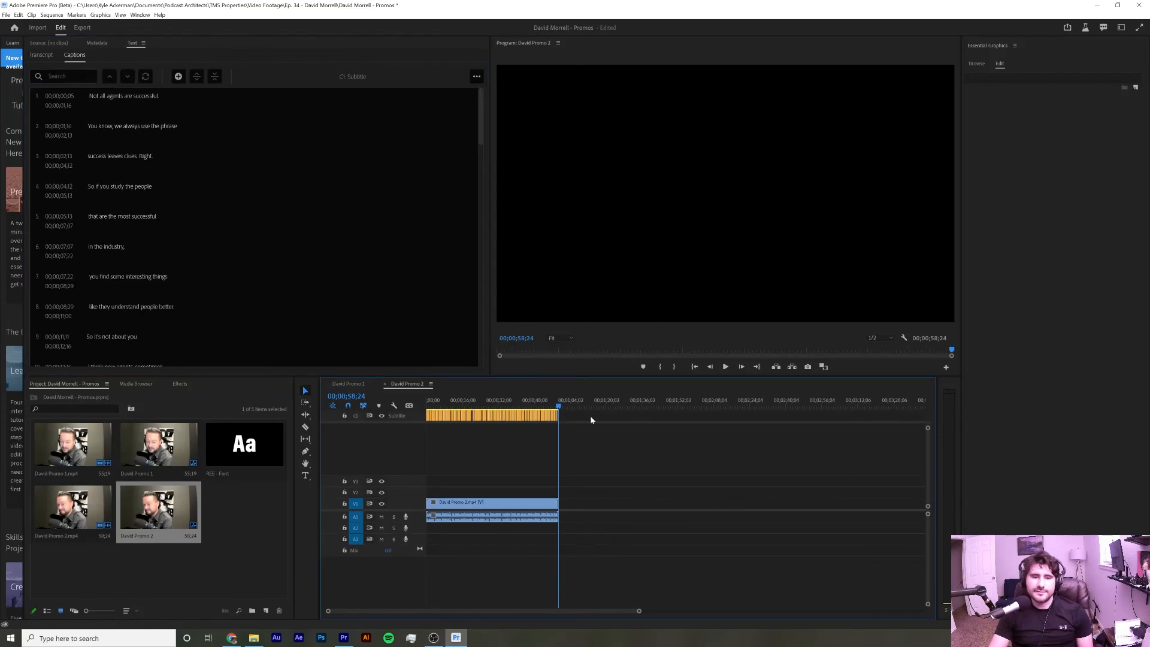
Select the first caption at the start of the sequence and apply the REE - Font track style
{"action": "left_click_drag", "start_coordinate": [472, 406], "coordinate": [423, 404]}
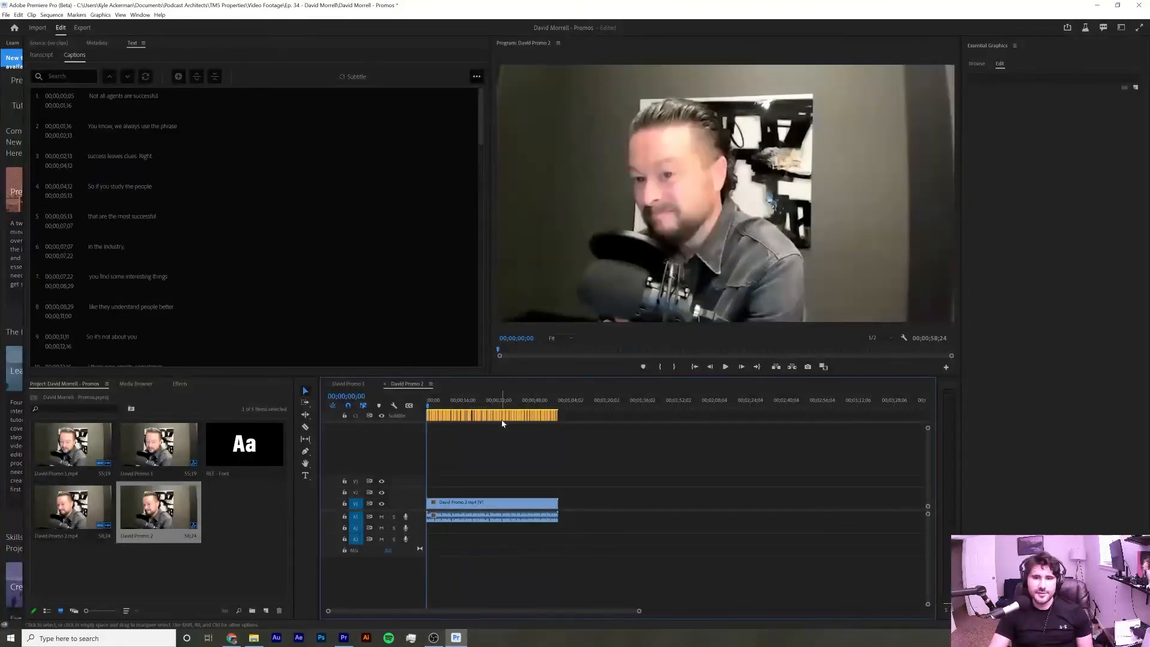
{"action": "left_click", "coordinate": [427, 419]}
{"action": "left_click", "coordinate": [1074, 133]}
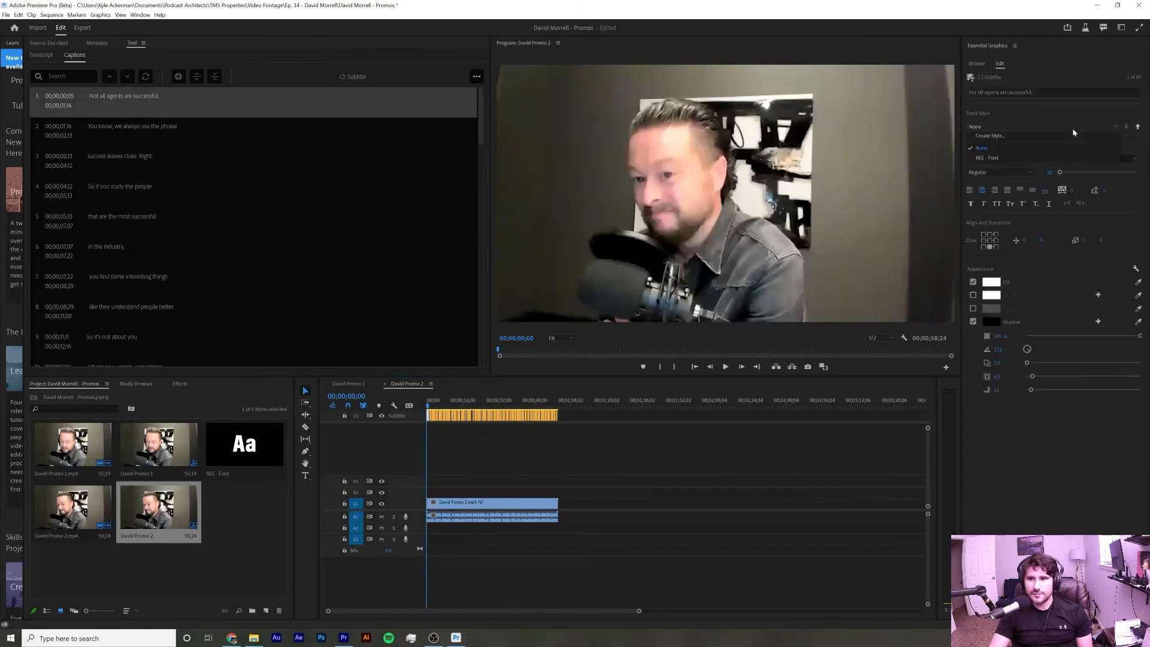
{"action": "left_click", "coordinate": [1018, 159]}
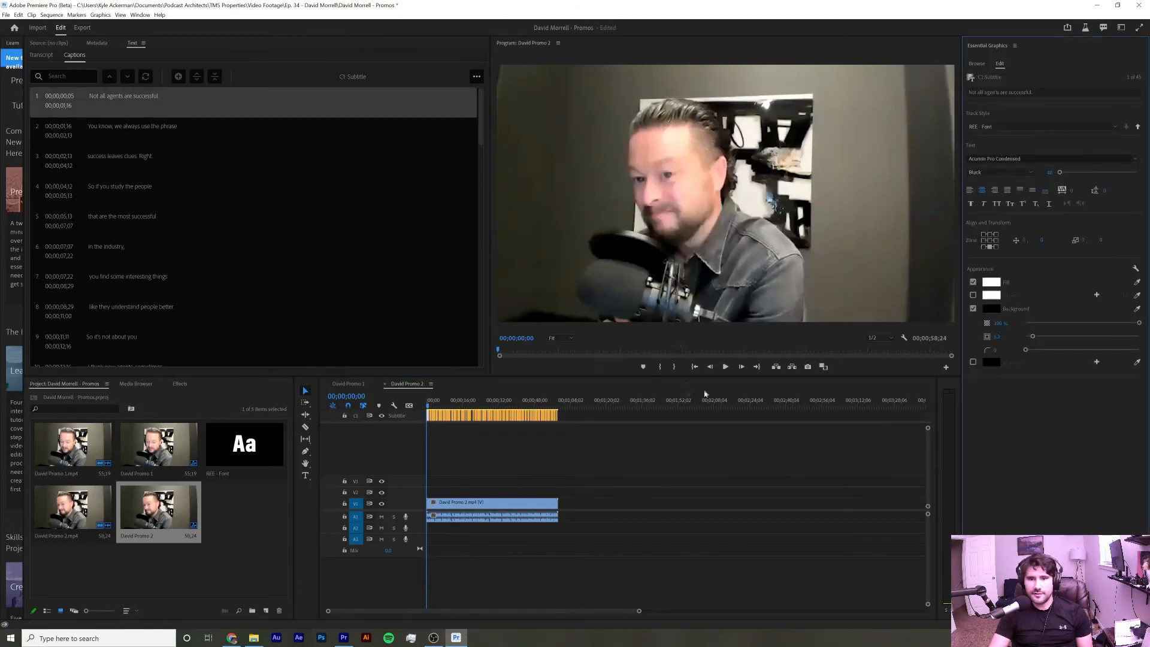
Push the REE - Font style attributes to all captions on the track
{"action": "key", "text": "space"}
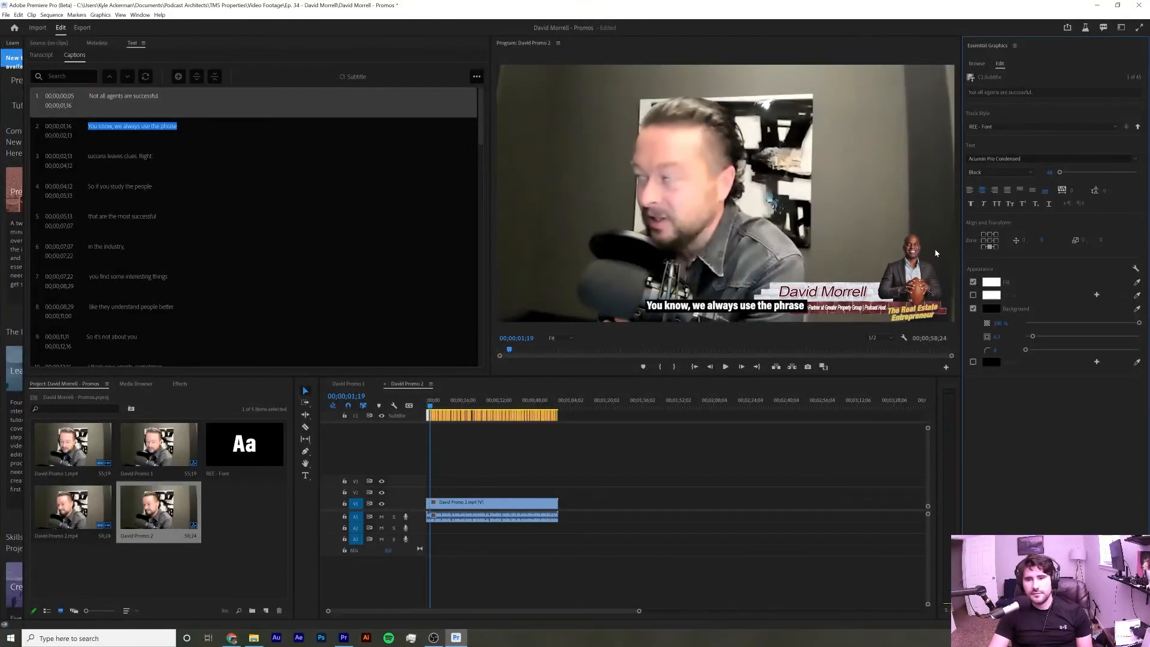
{"action": "left_click", "coordinate": [1138, 128]}
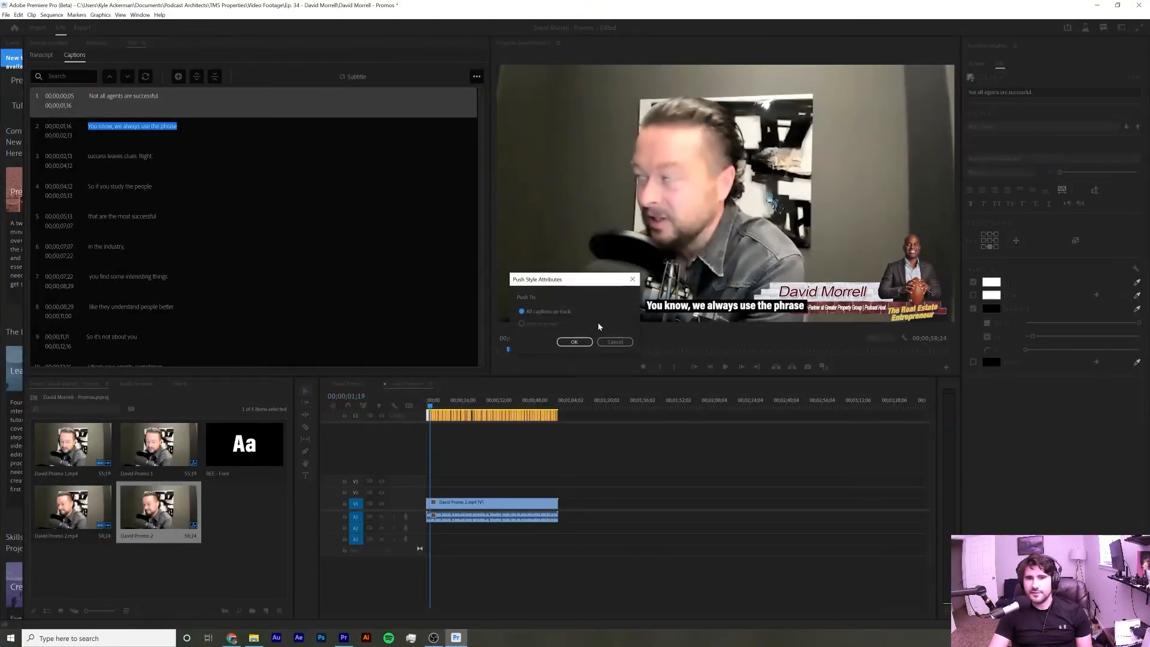
{"action": "left_click", "coordinate": [572, 343]}
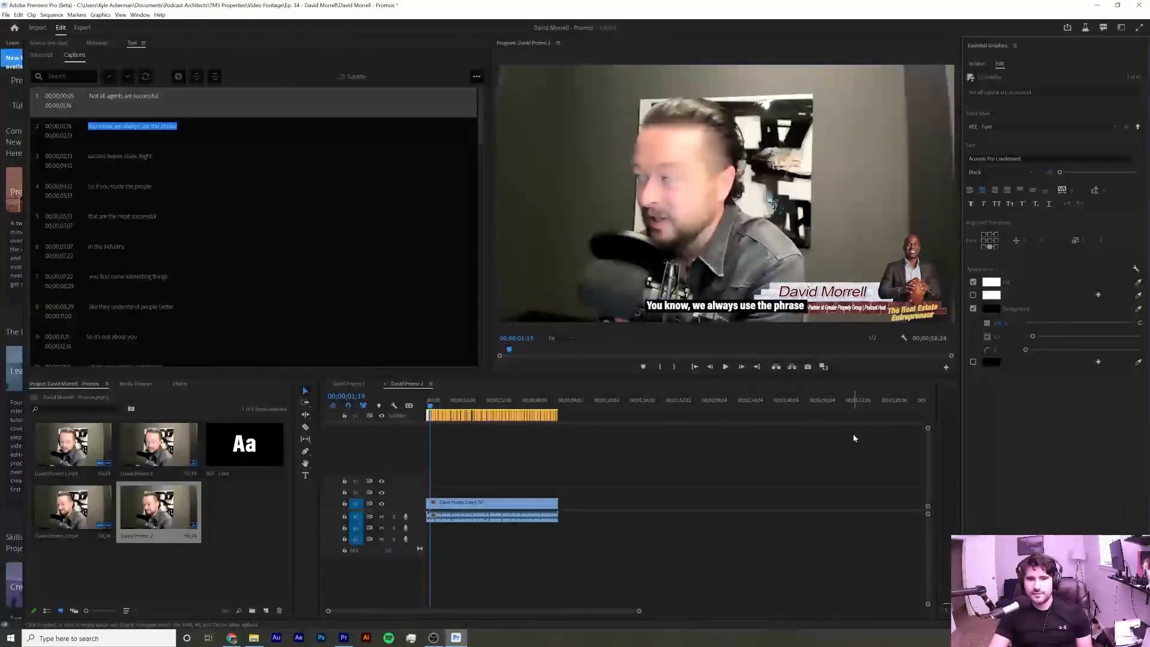
Play back the captioned sequence to check the styled captions
{"action": "key", "text": "space"}
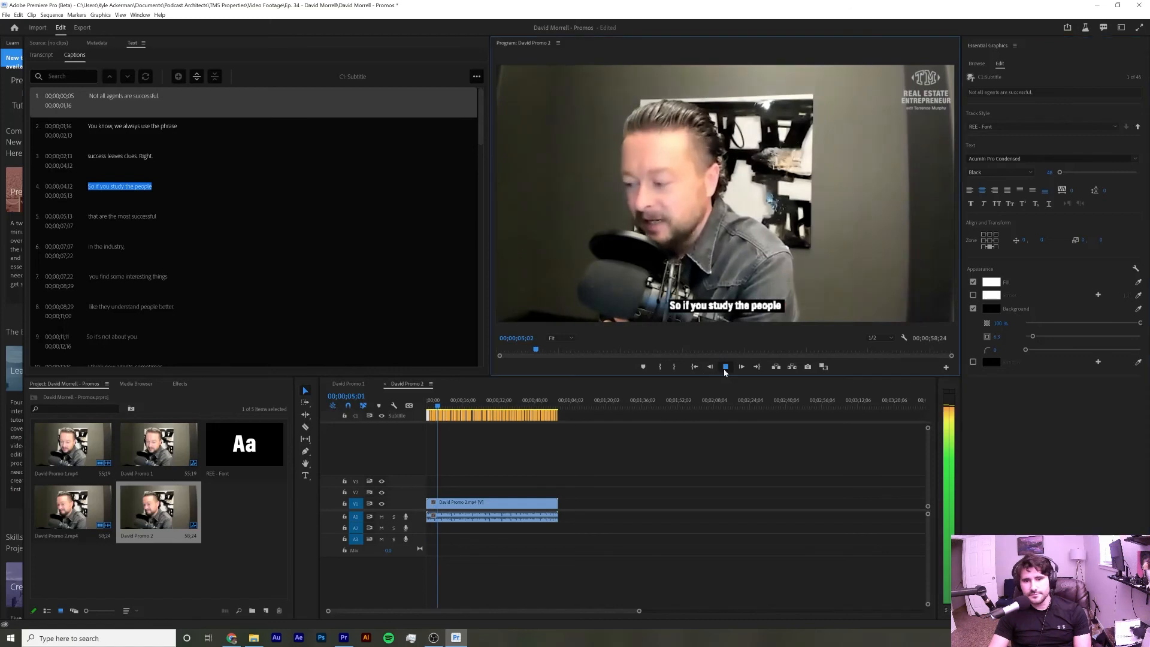
{"action": "left_click", "coordinate": [726, 368]}
{"action": "left_click", "coordinate": [596, 390]}
{"action": "key", "text": "space"}
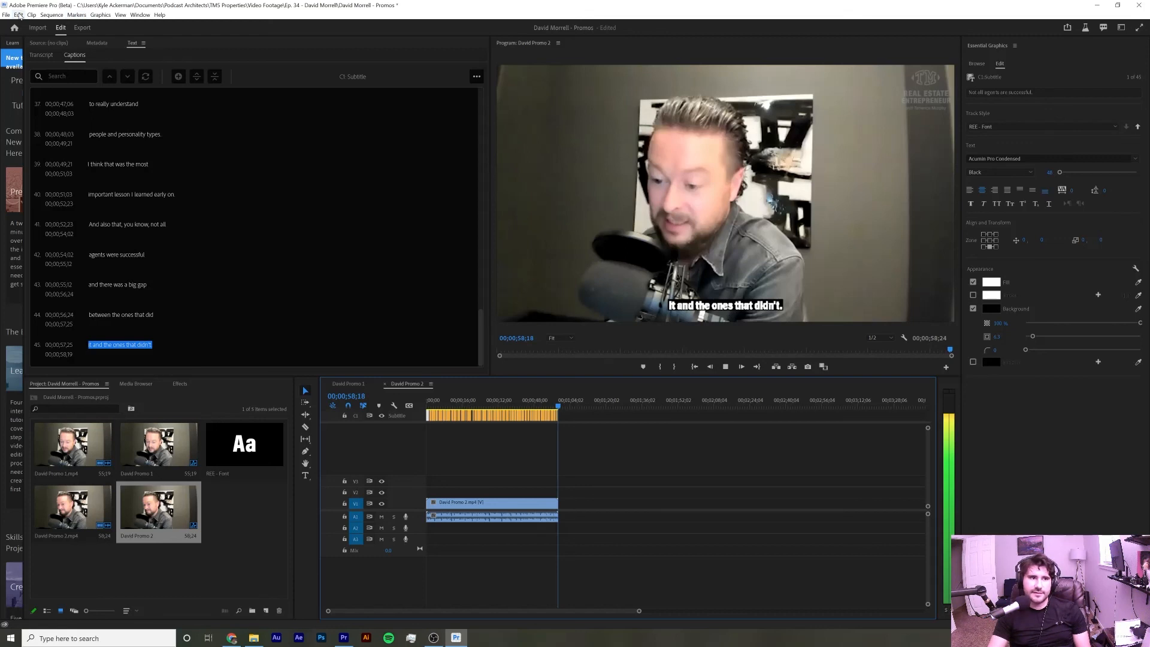
{"action": "left_click", "coordinate": [90, 28]}
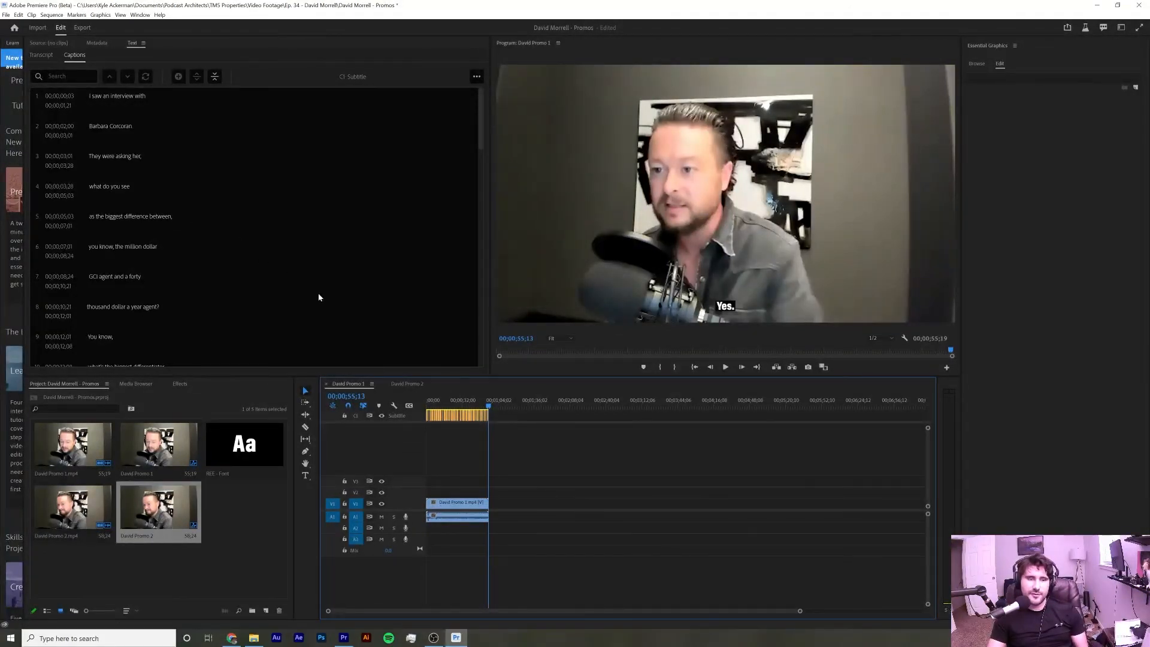
{"action": "mouse_move", "coordinate": [233, 639]}
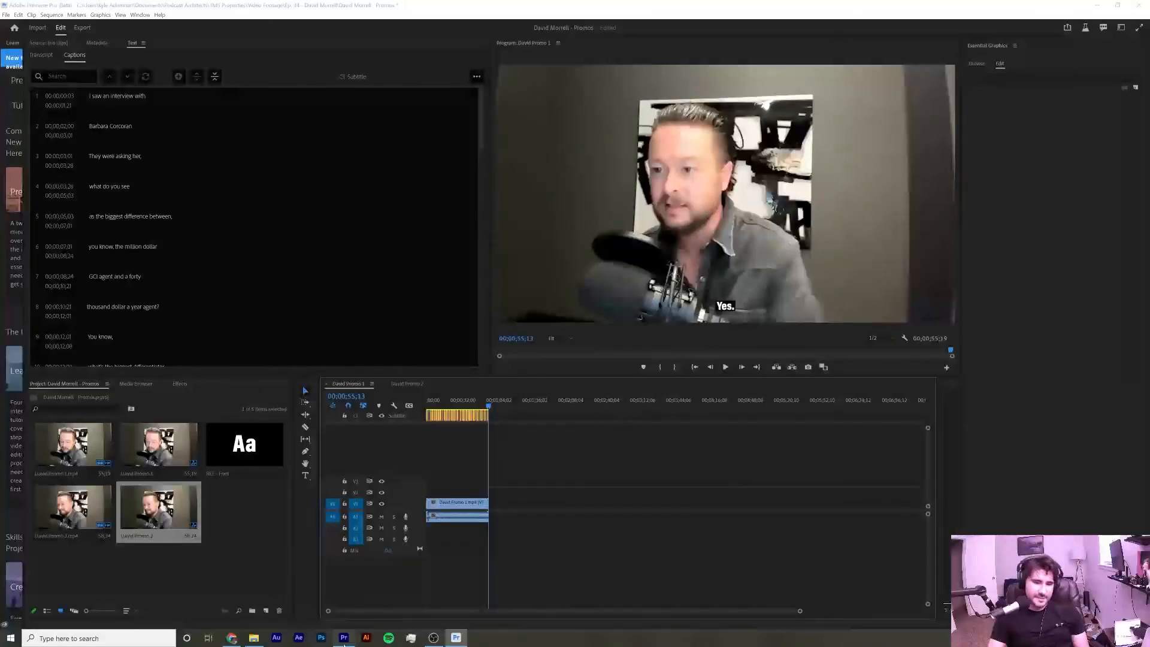
{"action": "left_click", "coordinate": [345, 638]}
{"action": "left_click", "coordinate": [435, 638]}
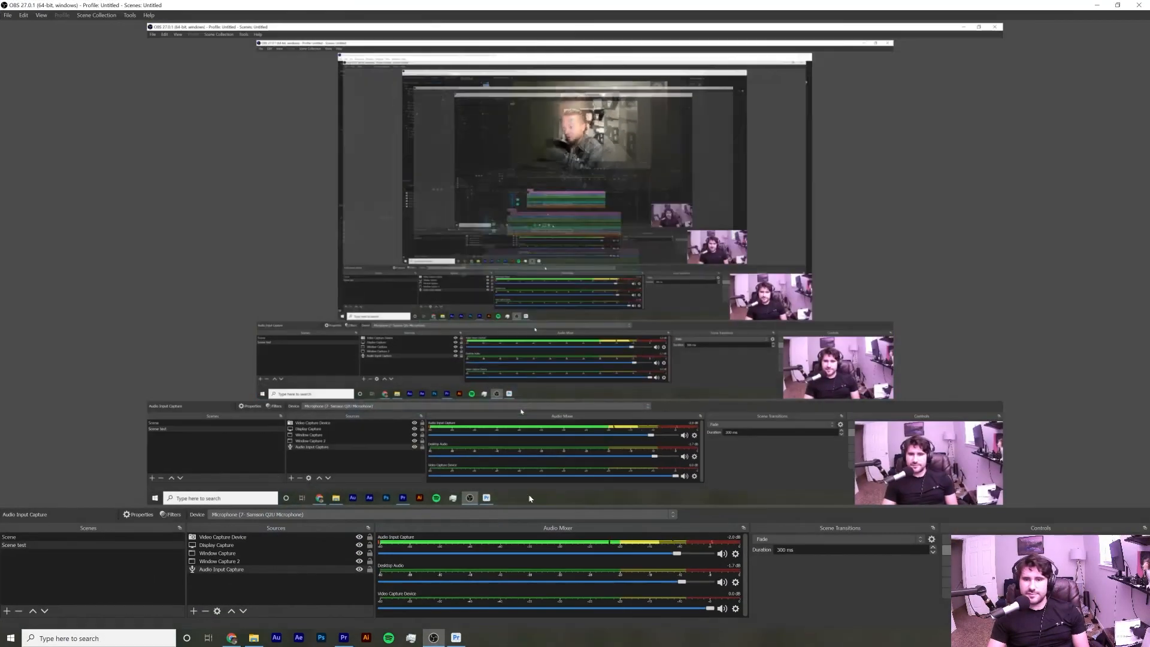